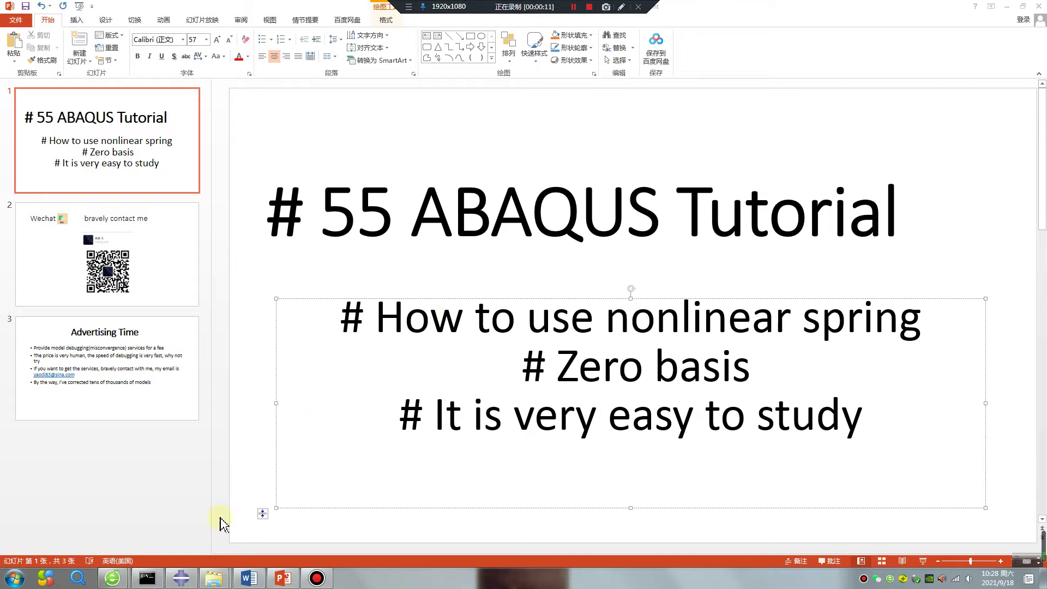
Switch to Abaqus/CAE and, while choosing a new work directory, create the folder 0918 in D:\work\9
{"action": "left_click", "coordinate": [185, 431]}
{"action": "left_click", "coordinate": [20, 19]}
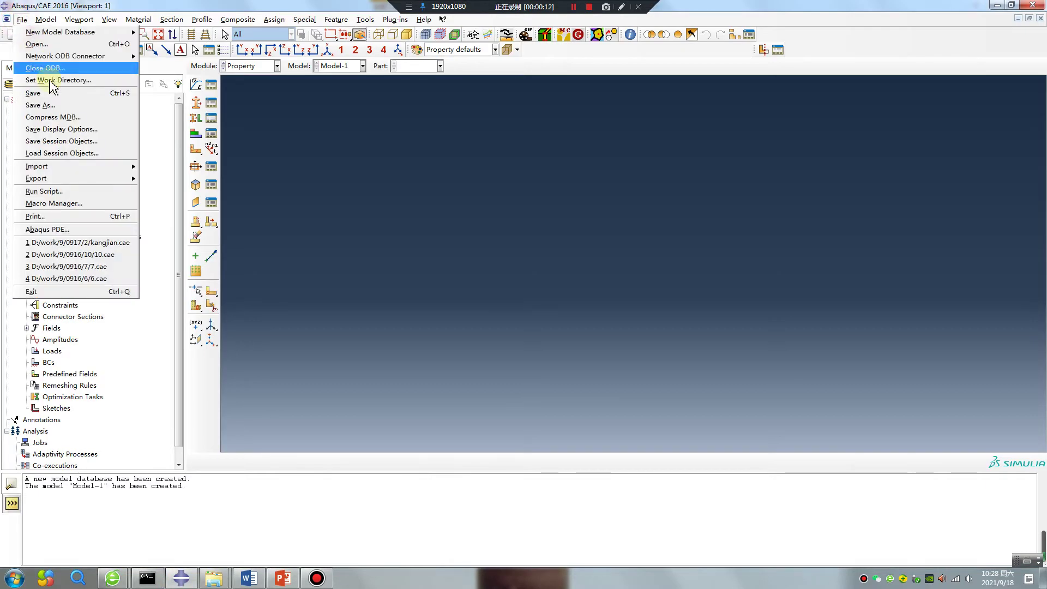
{"action": "left_click", "coordinate": [49, 77]}
{"action": "left_click", "coordinate": [723, 279]}
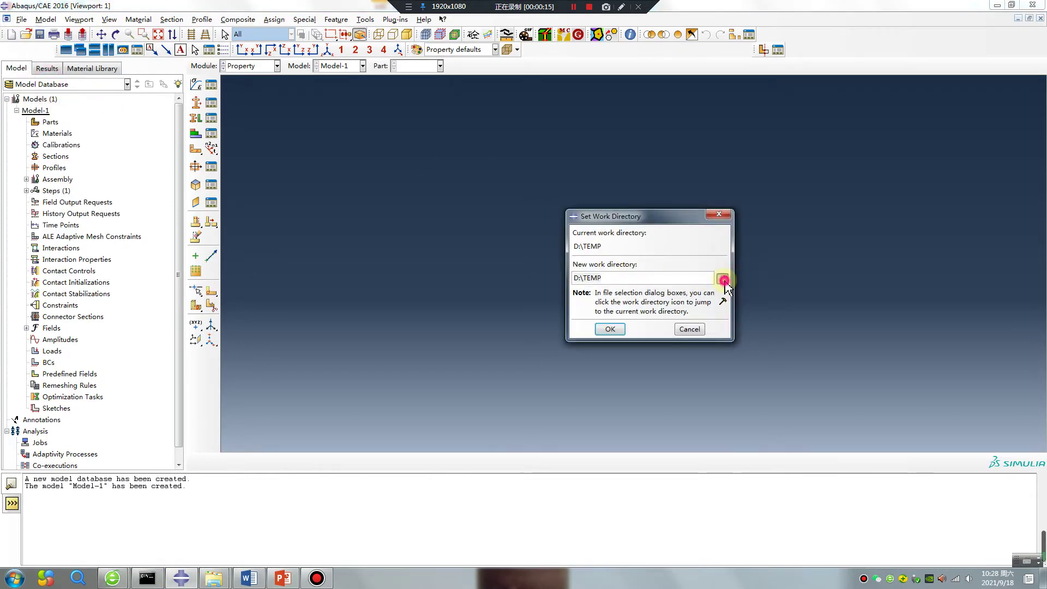
{"action": "left_click", "coordinate": [642, 213]}
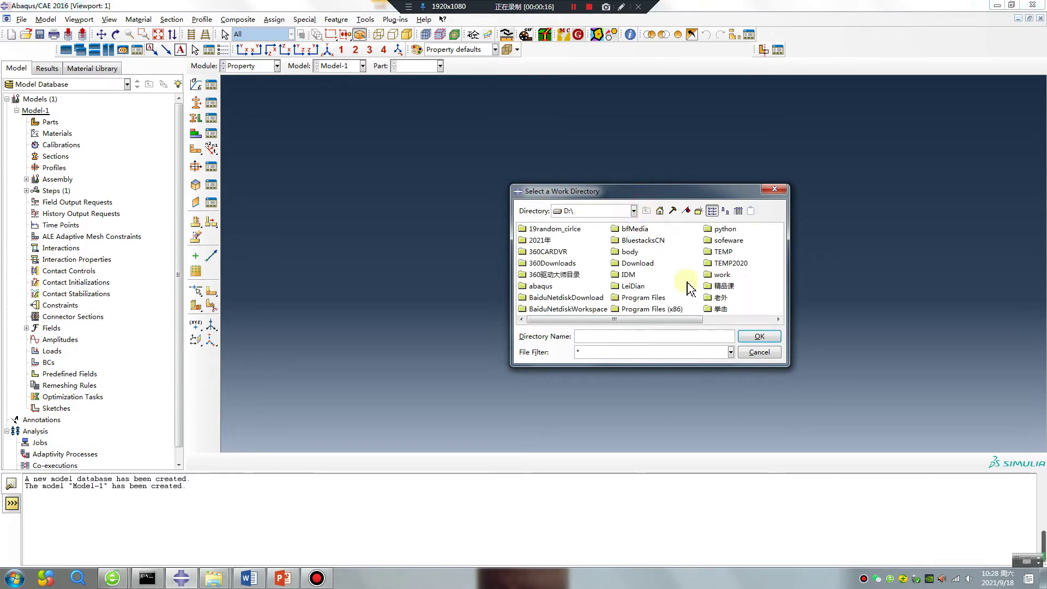
{"action": "left_click", "coordinate": [723, 275]}
{"action": "double_click", "coordinate": [723, 275]}
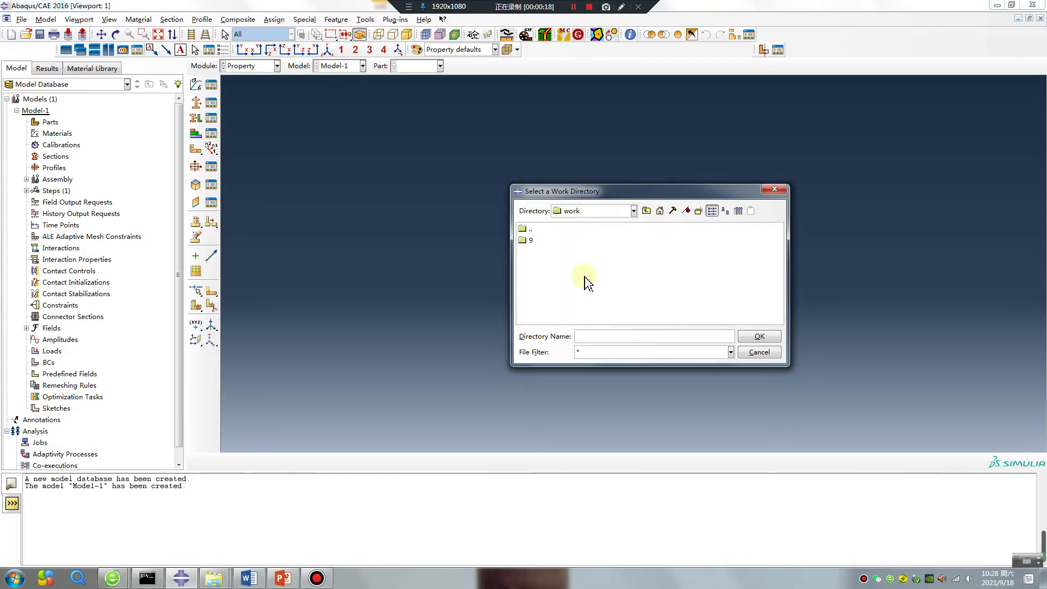
{"action": "double_click", "coordinate": [527, 242]}
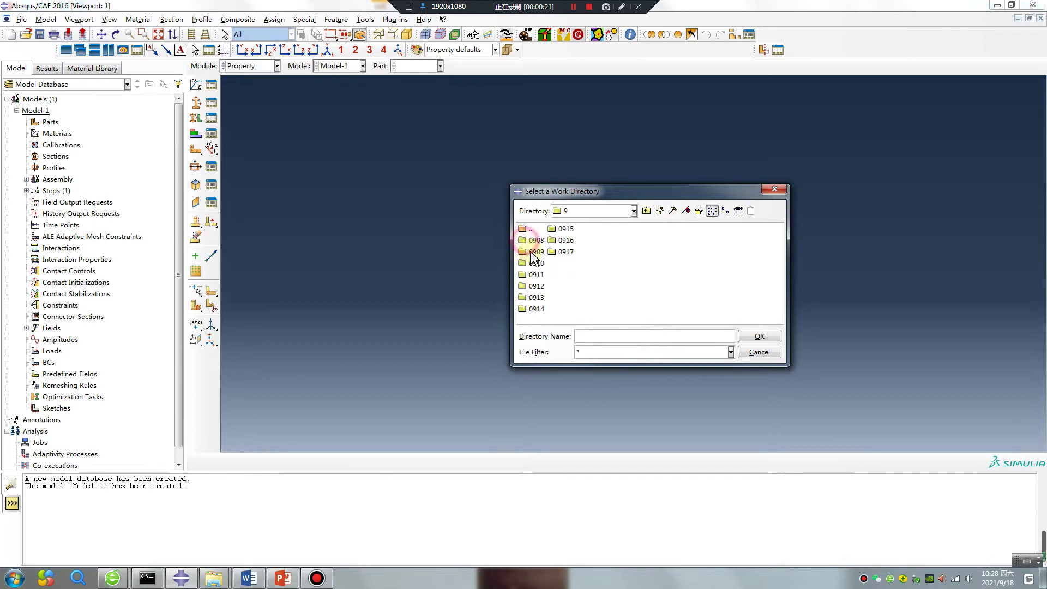
{"action": "right_click", "coordinate": [565, 276]}
{"action": "left_click", "coordinate": [600, 367]}
{"action": "type", "text": "0918"}
{"action": "left_click", "coordinate": [602, 361]}
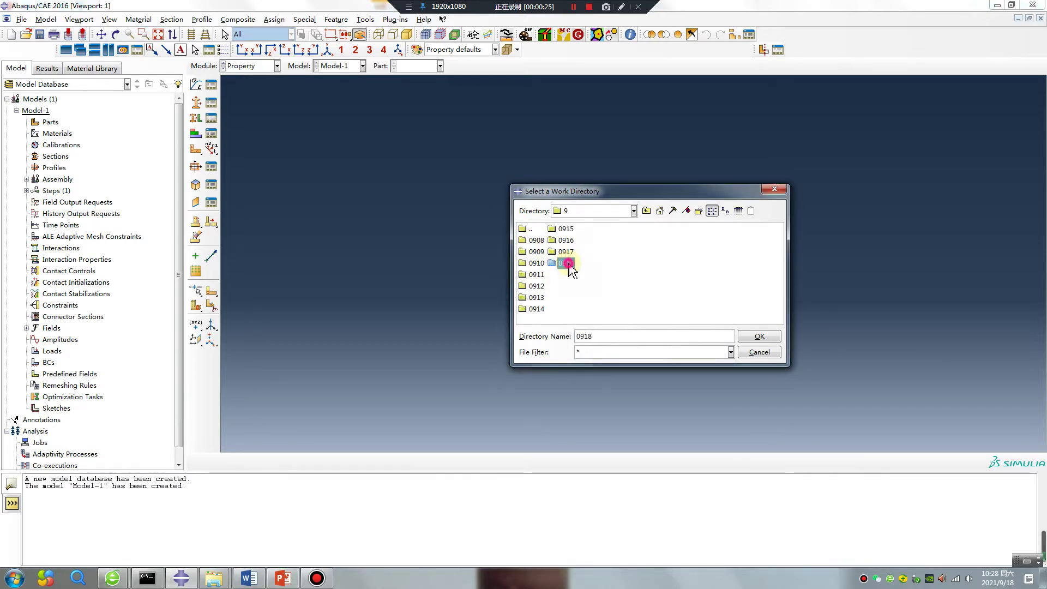
Create a folder named 1 inside 0918 and set D:/work/9/0918/1 as the work directory
{"action": "double_click", "coordinate": [567, 264]}
{"action": "right_click", "coordinate": [542, 272]}
{"action": "left_click", "coordinate": [577, 362]}
{"action": "type", "text": "1"}
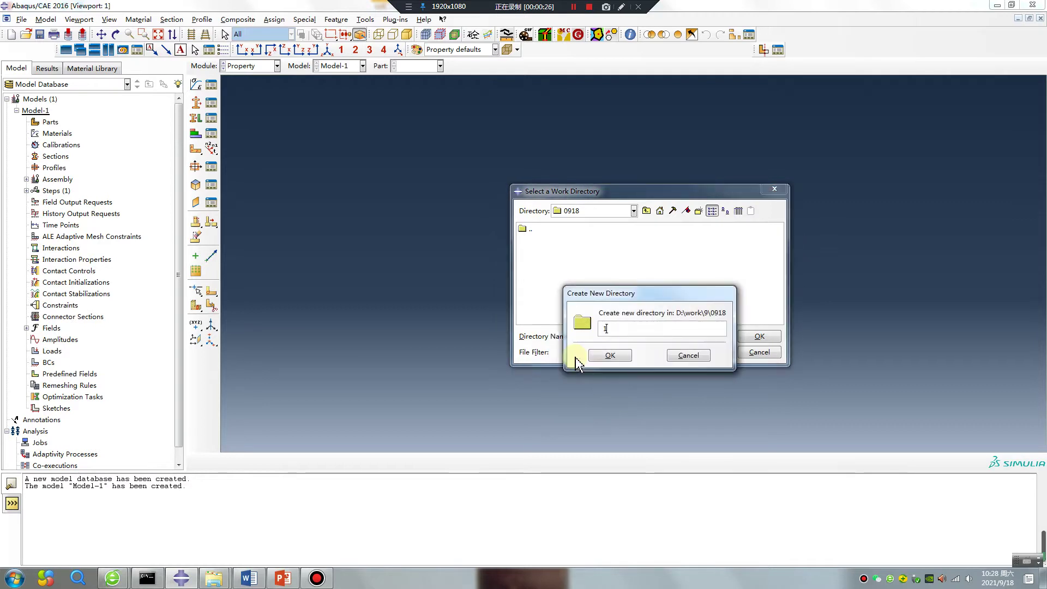
{"action": "key", "text": "Return"}
{"action": "left_click", "coordinate": [529, 241]}
{"action": "left_click", "coordinate": [758, 337]}
{"action": "left_click", "coordinate": [609, 329]}
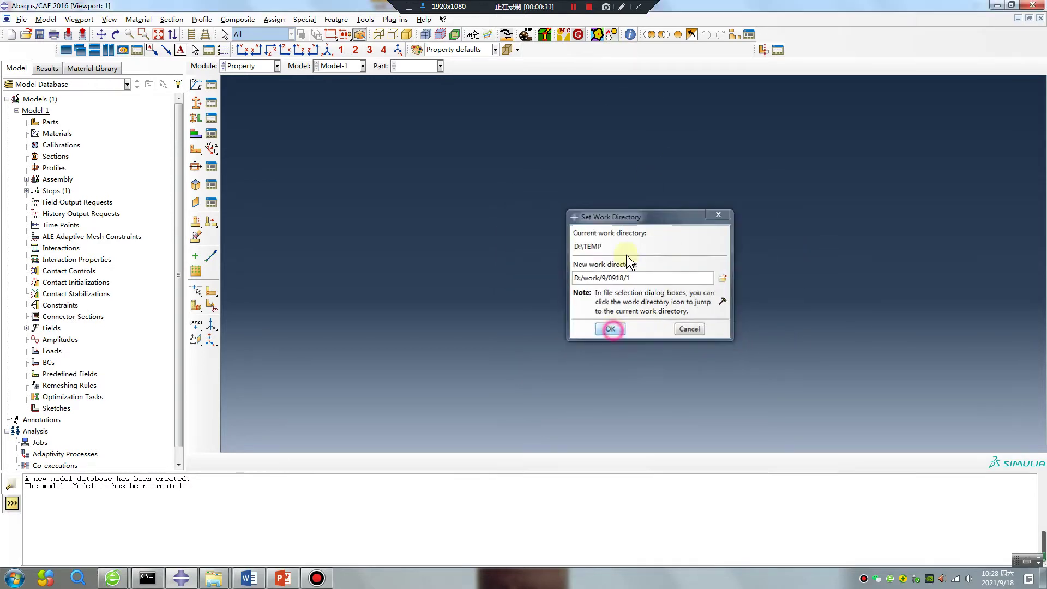
{"action": "left_click", "coordinate": [622, 7]}
{"action": "mouse_move", "coordinate": [462, 183]}
{"action": "left_mouse_down"}
{"action": "mouse_move", "coordinate": [457, 268]}
{"action": "mouse_move", "coordinate": [705, 268]}
{"action": "mouse_move", "coordinate": [467, 185]}
{"action": "left_mouse_up"}
{"action": "mouse_move", "coordinate": [474, 330]}
{"action": "left_mouse_down"}
{"action": "mouse_move", "coordinate": [474, 375]}
{"action": "mouse_move", "coordinate": [718, 407]}
{"action": "mouse_move", "coordinate": [467, 333]}
{"action": "left_mouse_up"}
{"action": "left_click_drag", "start_coordinate": [468, 271], "coordinate": [473, 313]}
{"action": "left_click_drag", "start_coordinate": [475, 324], "coordinate": [477, 331]}
{"action": "left_click_drag", "start_coordinate": [568, 280], "coordinate": [568, 284]}
{"action": "left_click_drag", "start_coordinate": [572, 308], "coordinate": [573, 330]}
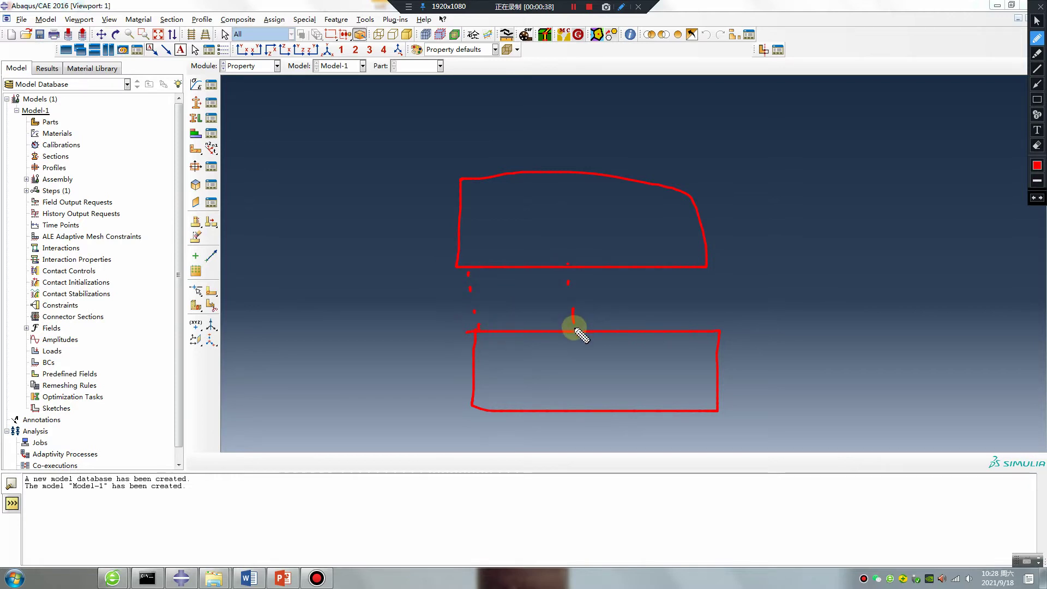
{"action": "left_click_drag", "start_coordinate": [697, 271], "coordinate": [698, 330]}
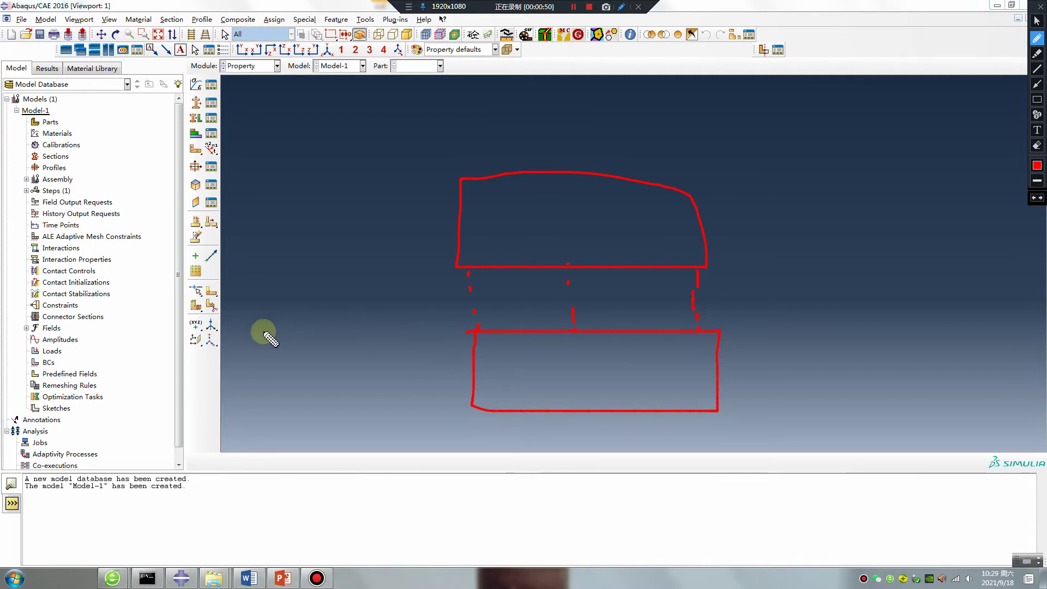
{"action": "left_click_drag", "start_coordinate": [314, 338], "coordinate": [316, 355]}
{"action": "mouse_move", "coordinate": [316, 297]}
{"action": "left_mouse_down"}
{"action": "mouse_move", "coordinate": [318, 316]}
{"action": "mouse_move", "coordinate": [355, 321]}
{"action": "mouse_move", "coordinate": [379, 343]}
{"action": "left_mouse_up"}
{"action": "left_click_drag", "start_coordinate": [385, 303], "coordinate": [384, 401]}
{"action": "left_click_drag", "start_coordinate": [384, 306], "coordinate": [401, 351]}
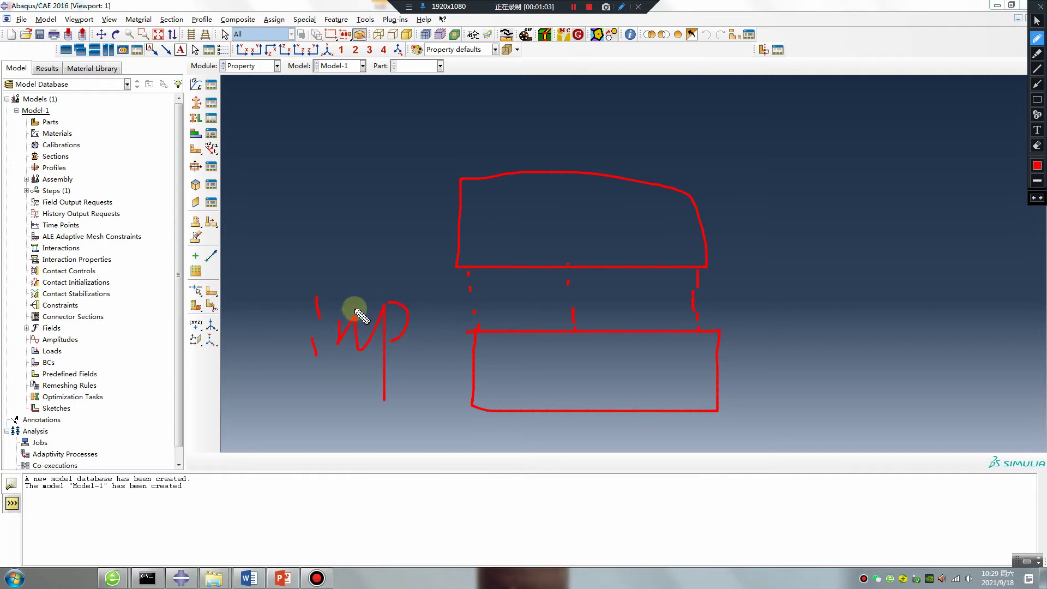
{"action": "key", "text": "Escape"}
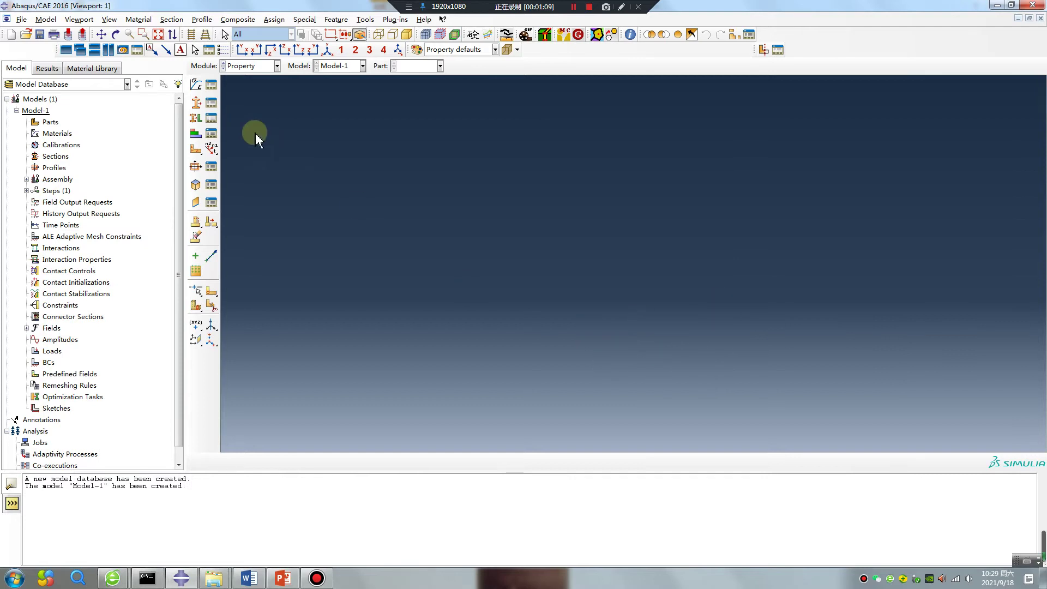
Start a new 2D planar deformable part in the Part module with an approximate size of 200
{"action": "left_click", "coordinate": [248, 65]}
{"action": "left_click", "coordinate": [242, 66]}
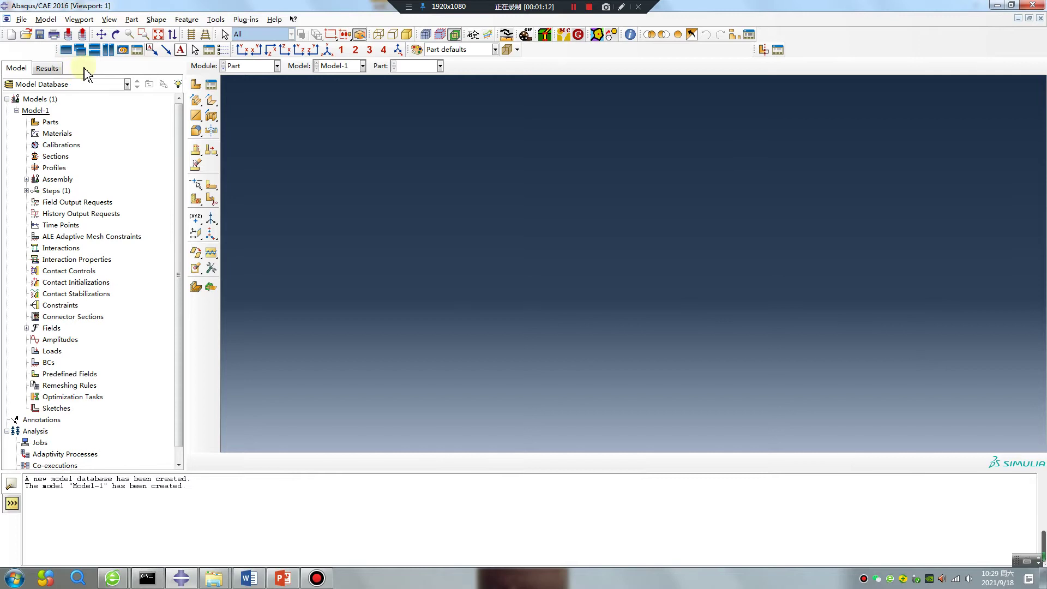
{"action": "left_click", "coordinate": [232, 66]}
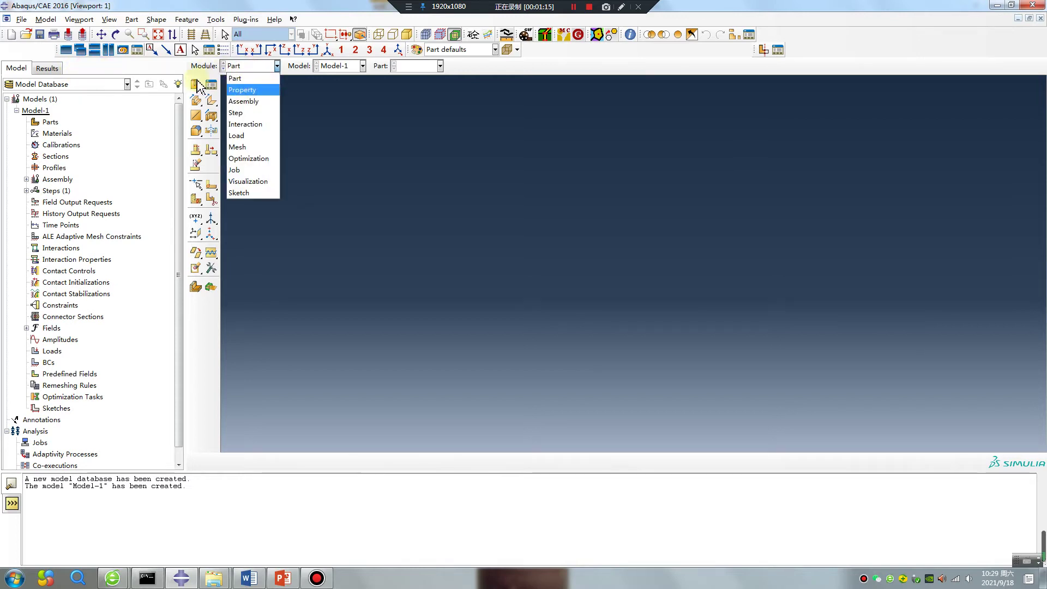
{"action": "left_click", "coordinate": [125, 70]}
{"action": "left_click", "coordinate": [196, 84]}
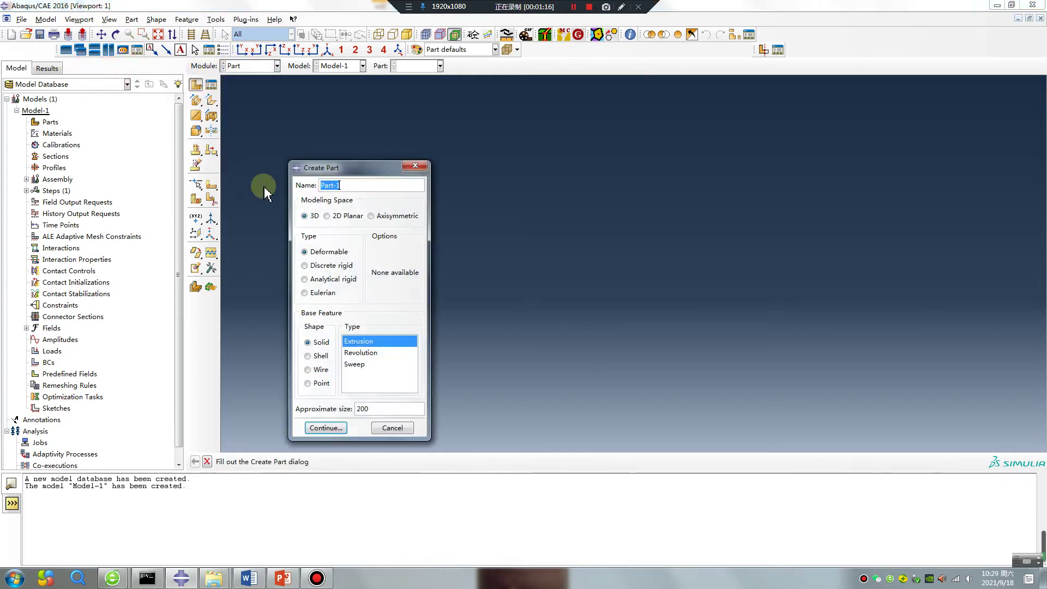
{"action": "left_click", "coordinate": [326, 216]}
{"action": "left_click", "coordinate": [326, 428]}
Sketch two rectangles about 15 by 10, one below the origin and one 5 above it, and finish the part
{"action": "left_click", "coordinate": [211, 100]}
{"action": "left_click", "coordinate": [634, 264]}
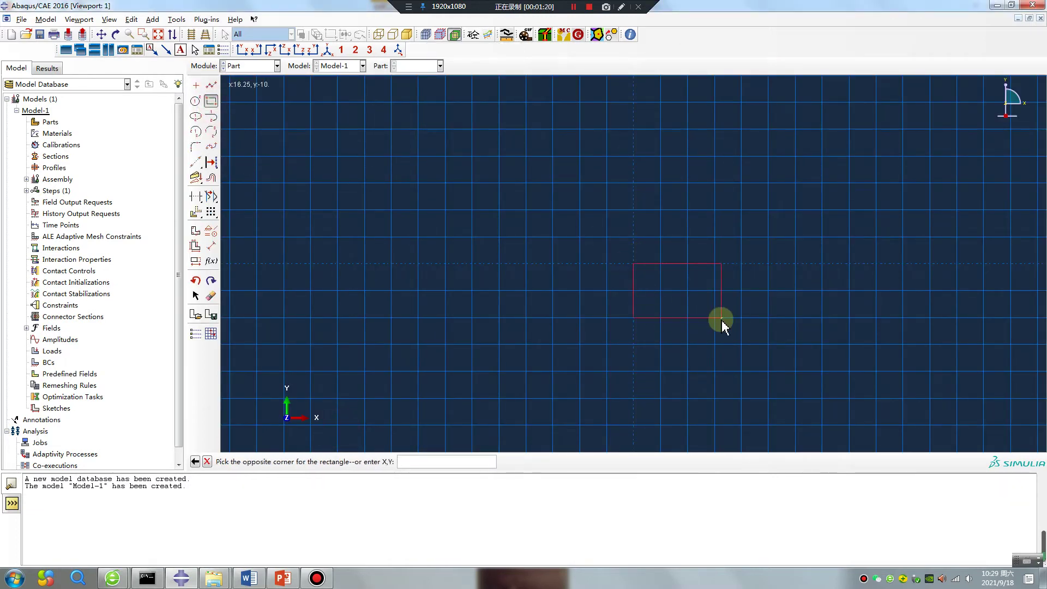
{"action": "left_click", "coordinate": [718, 320]}
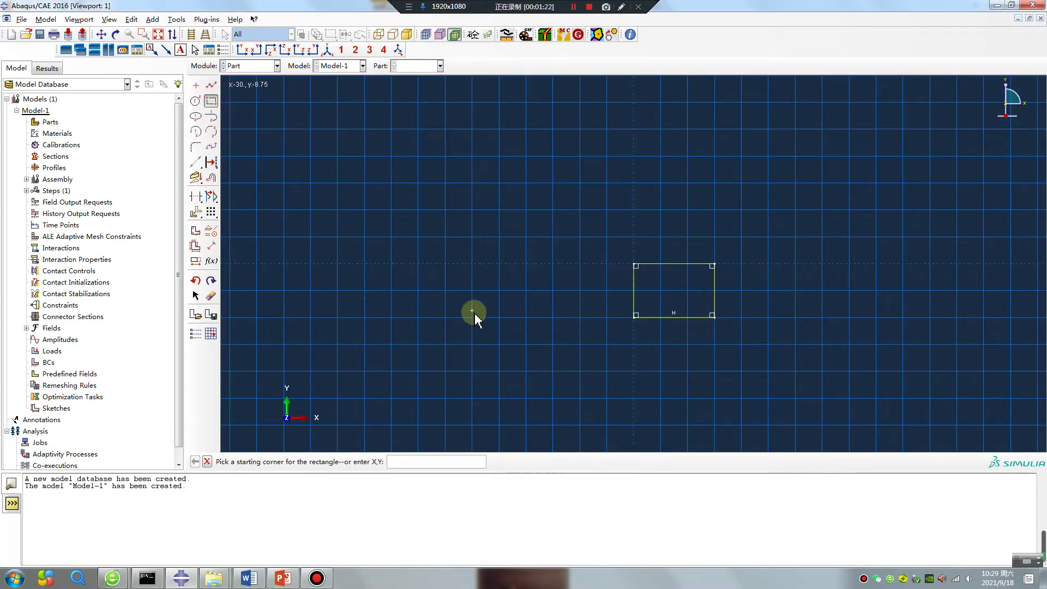
{"action": "left_click", "coordinate": [633, 184]}
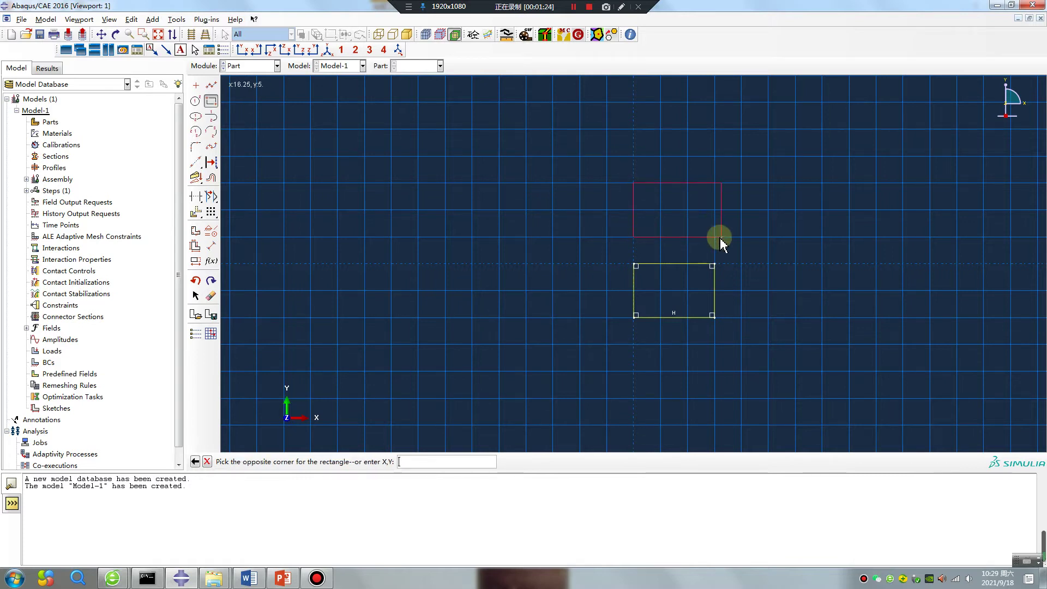
{"action": "left_click", "coordinate": [716, 238]}
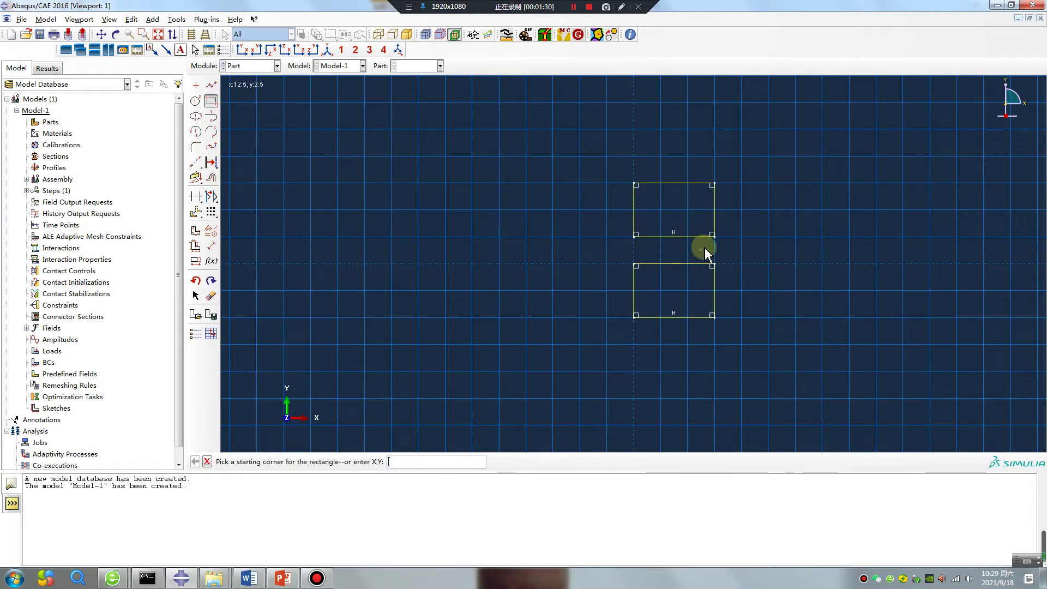
{"action": "middle_click", "coordinate": [424, 295]}
{"action": "middle_click", "coordinate": [424, 295]}
Create an isotropic elastic material with Young's modulus 2e5 and a Poisson's ratio
{"action": "left_click", "coordinate": [252, 66]}
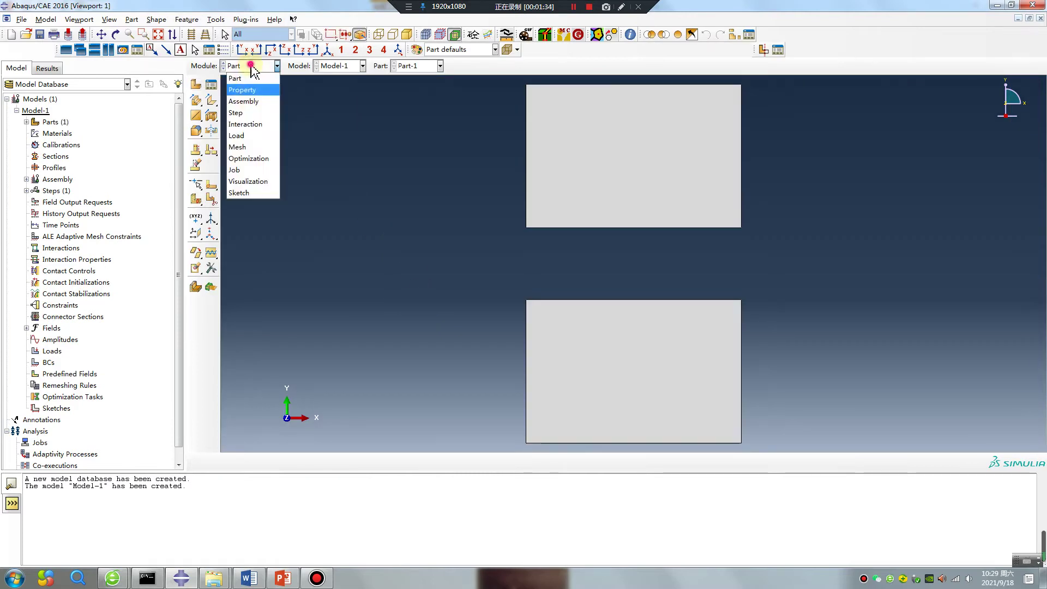
{"action": "left_click", "coordinate": [243, 90]}
{"action": "left_click", "coordinate": [196, 85]}
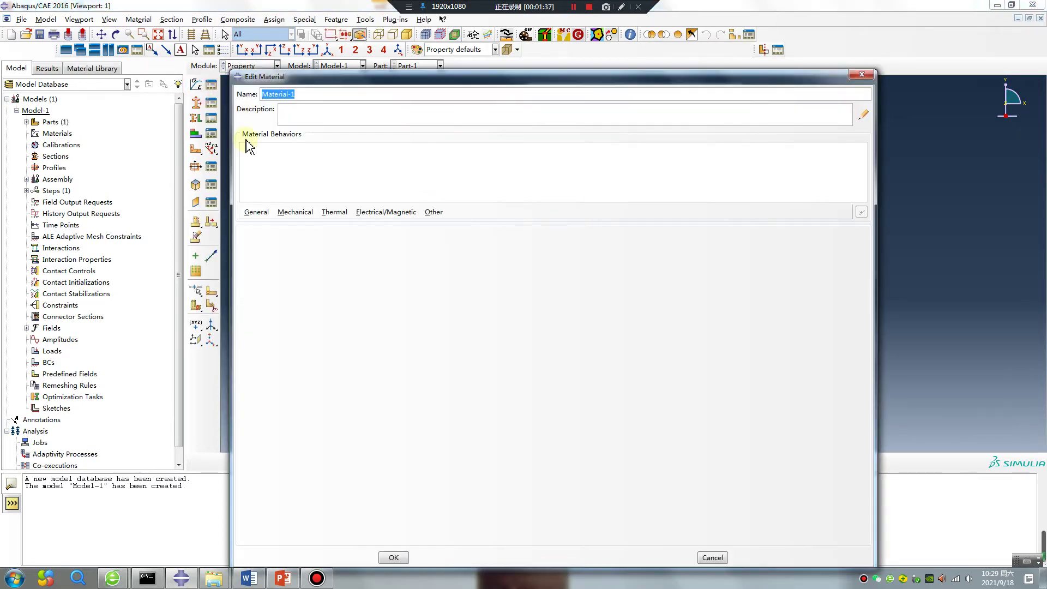
{"action": "left_click", "coordinate": [284, 211]}
{"action": "left_click", "coordinate": [444, 227]}
{"action": "left_click", "coordinate": [293, 371]}
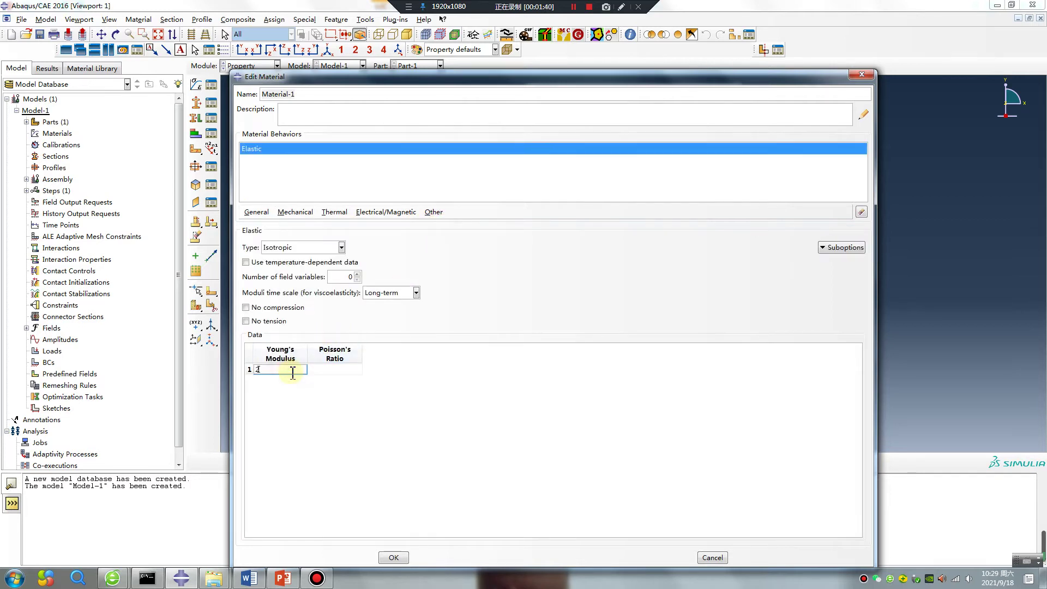
{"action": "left_click", "coordinate": [333, 370]}
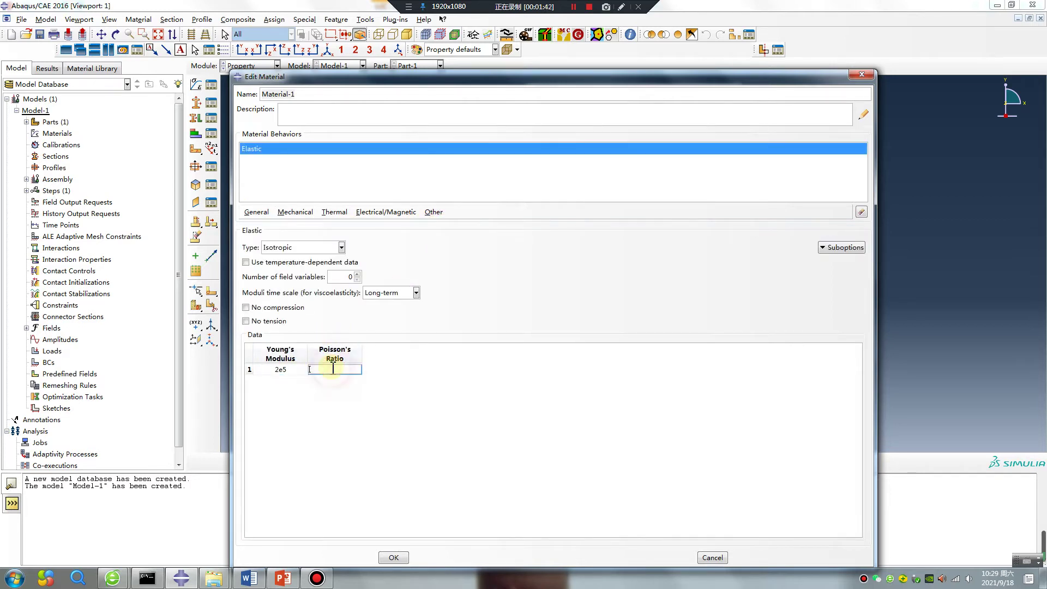
{"action": "left_click", "coordinate": [390, 551]}
Create a homogeneous solid section and assign it to both rectangles of the part
{"action": "left_click", "coordinate": [196, 103]}
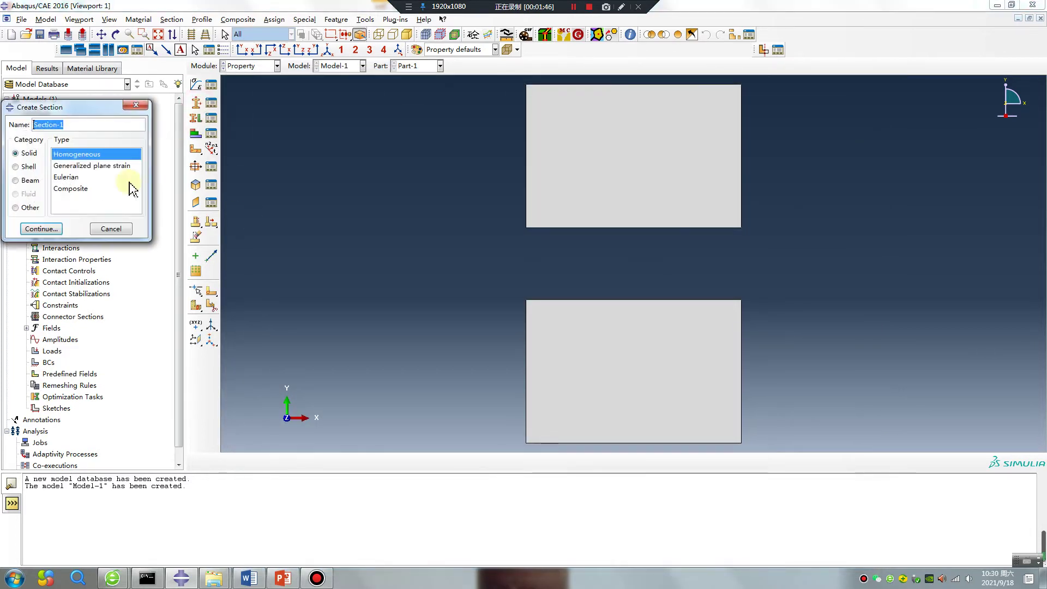
{"action": "left_click", "coordinate": [41, 228]}
{"action": "left_click", "coordinate": [42, 206]}
{"action": "left_click", "coordinate": [196, 117]}
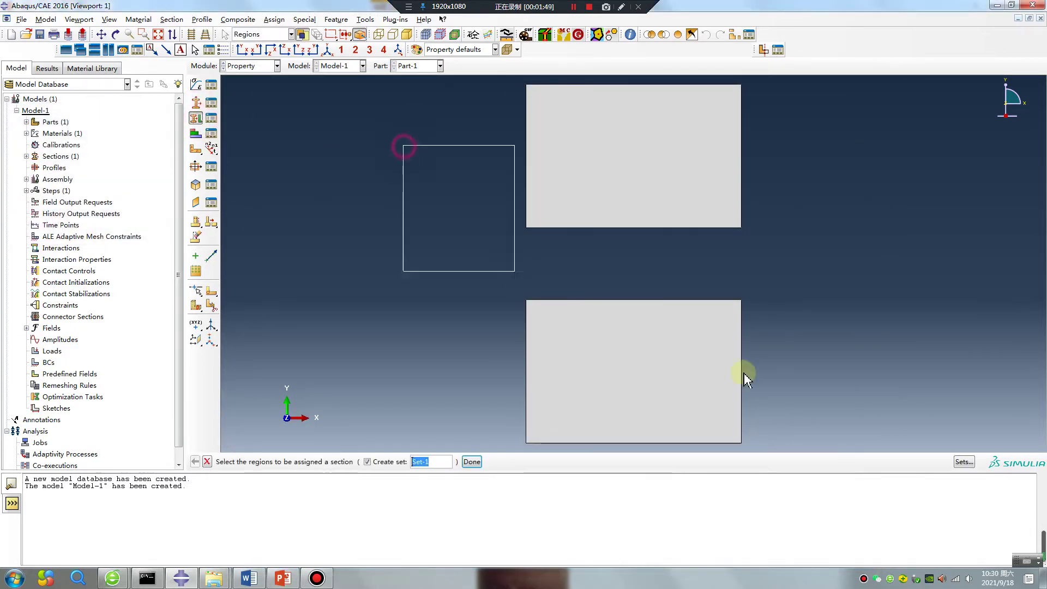
{"action": "left_click", "coordinate": [588, 338]}
{"action": "middle_click", "coordinate": [429, 337]}
{"action": "left_click", "coordinate": [48, 307]}
Create a dependent instance of the part in the assembly
{"action": "left_click", "coordinate": [250, 65]}
{"action": "left_click", "coordinate": [248, 100]}
{"action": "left_click", "coordinate": [195, 84]}
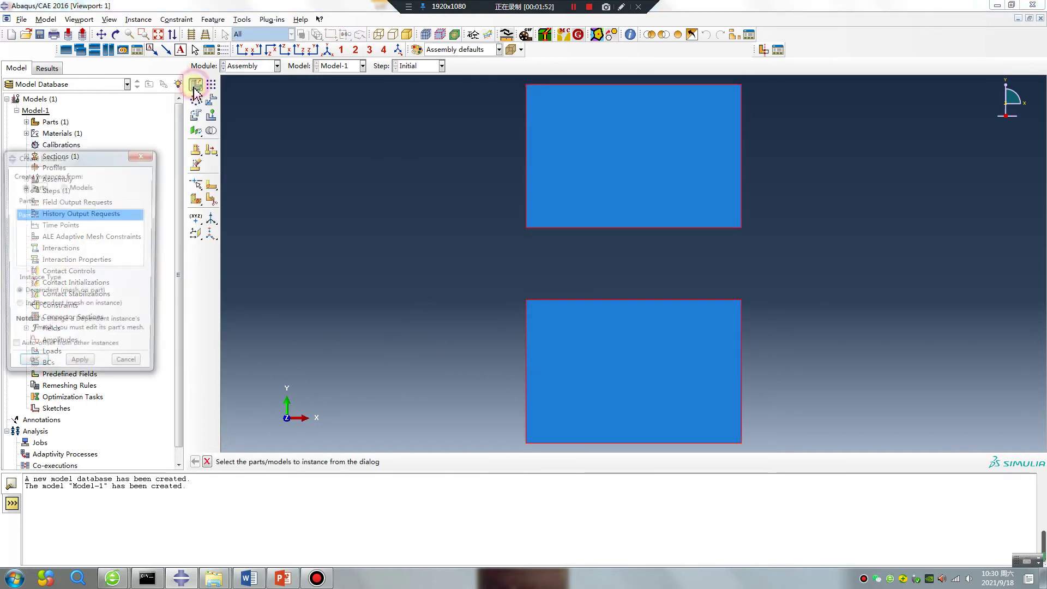
{"action": "left_click", "coordinate": [43, 369]}
Create a Static, General step after the initial step with nonlinear geometry turned on
{"action": "left_click", "coordinate": [249, 65]}
{"action": "left_click", "coordinate": [250, 112]}
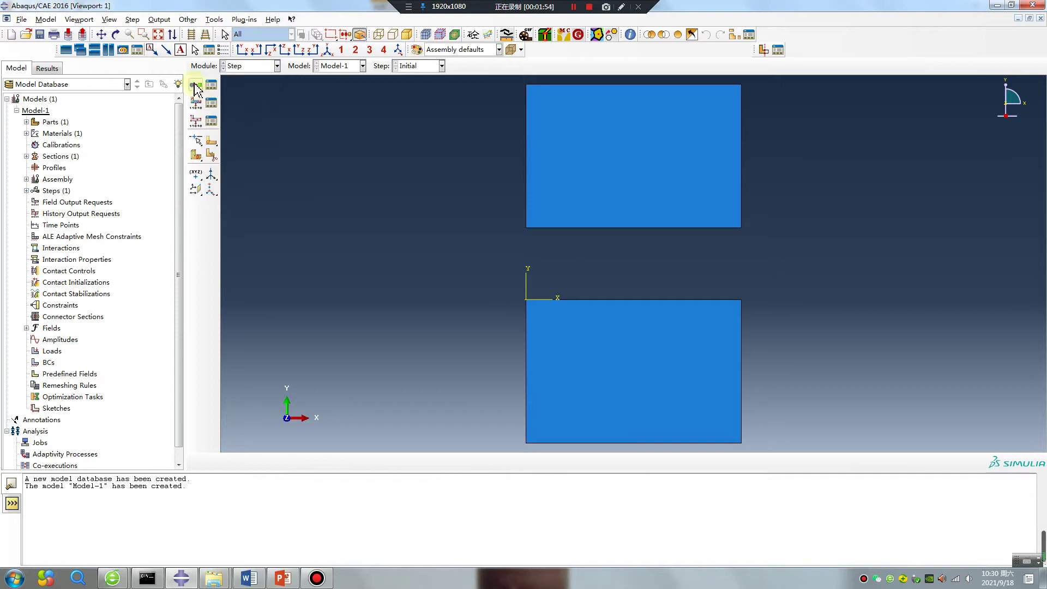
{"action": "left_click", "coordinate": [196, 85]}
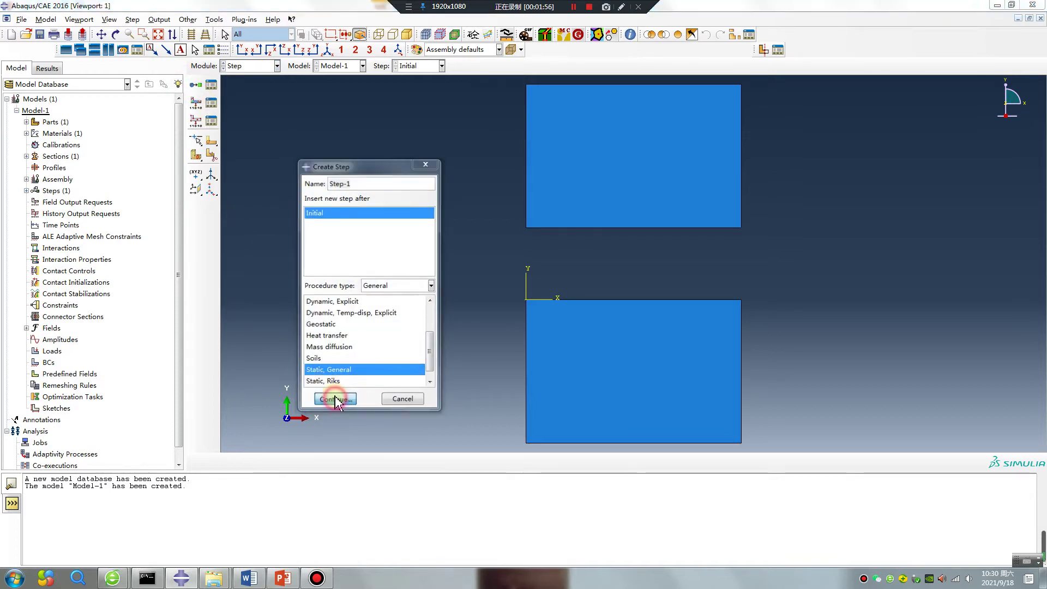
{"action": "left_click", "coordinate": [335, 400]}
{"action": "left_click", "coordinate": [357, 224]}
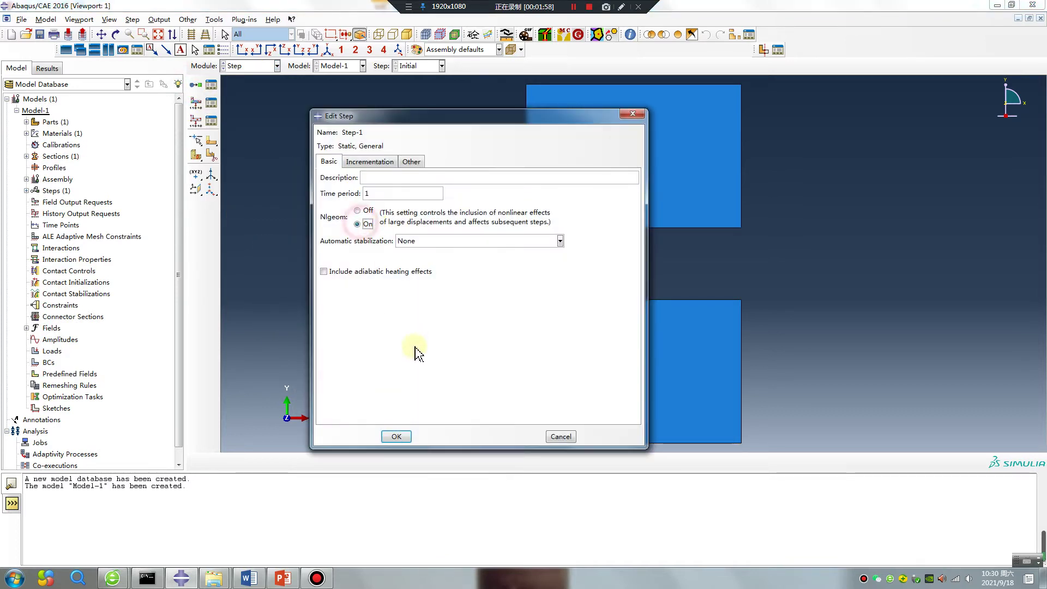
{"action": "left_click", "coordinate": [397, 437]}
Set the field output request to write results every 0.1 units of time
{"action": "left_click", "coordinate": [211, 103]}
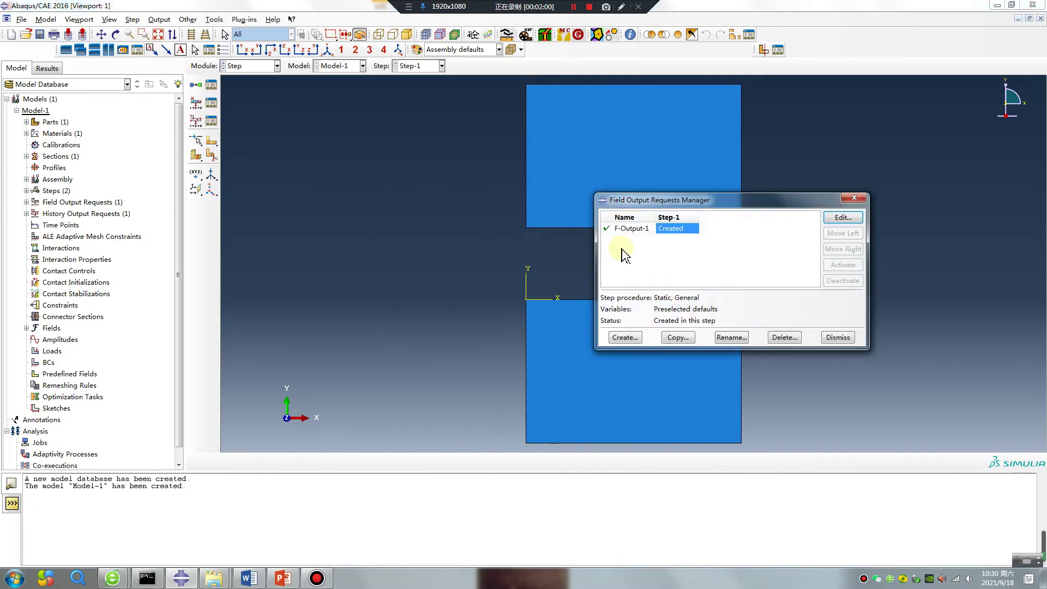
{"action": "double_click", "coordinate": [673, 228]}
{"action": "left_click", "coordinate": [326, 183]}
{"action": "left_click", "coordinate": [295, 215]}
{"action": "left_click", "coordinate": [393, 178]}
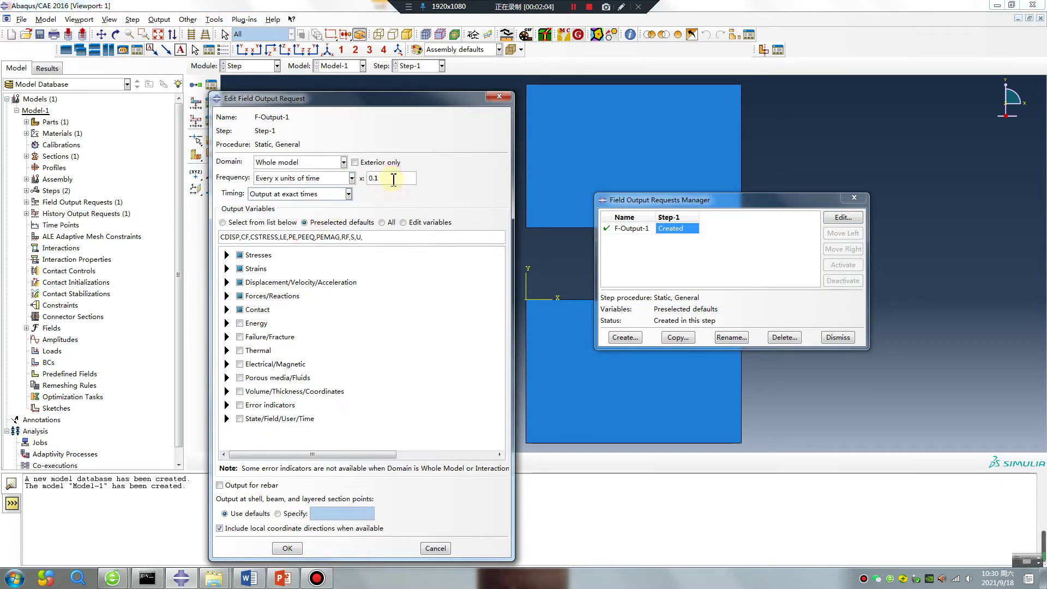
{"action": "left_click", "coordinate": [290, 548]}
{"action": "left_click", "coordinate": [854, 197]}
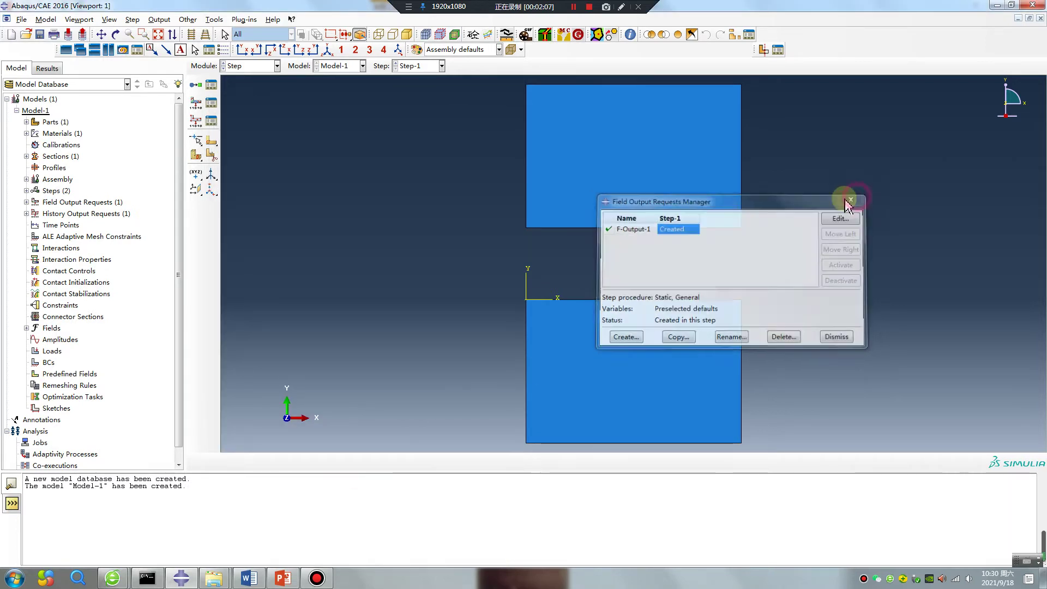
{"action": "left_click", "coordinate": [195, 104]}
{"action": "left_click", "coordinate": [110, 55]}
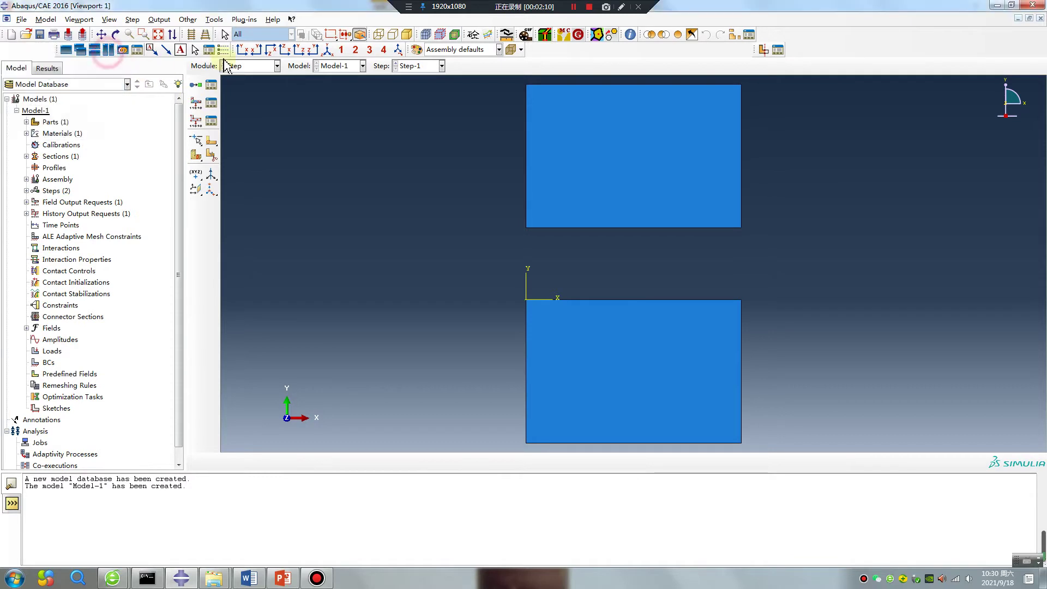
Generate an initial mesh on both rectangles of the part in the Mesh module, working on the part rather than the assembly
{"action": "left_click", "coordinate": [234, 65]}
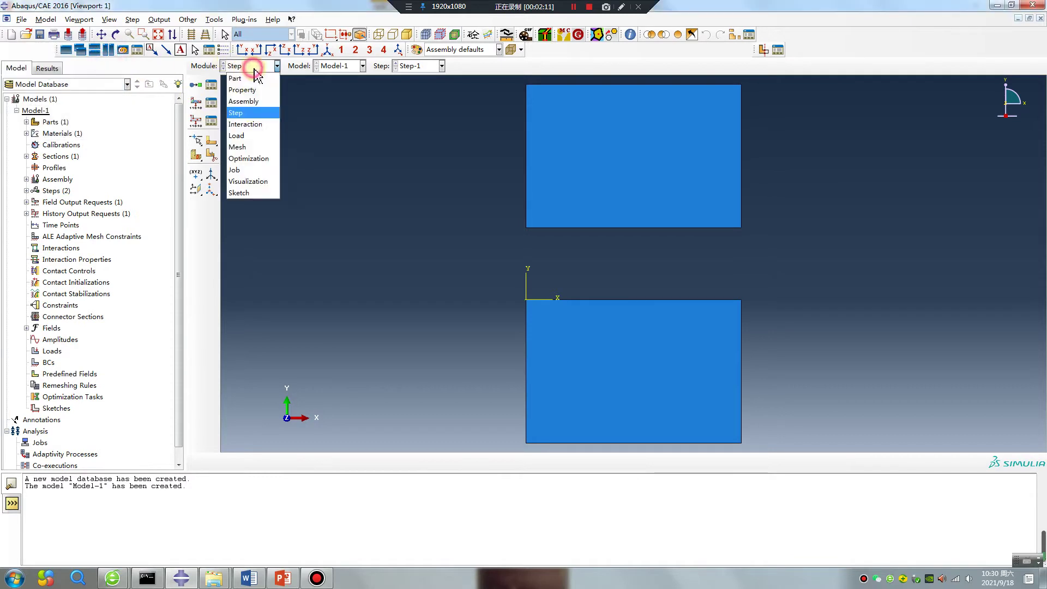
{"action": "left_click", "coordinate": [257, 149]}
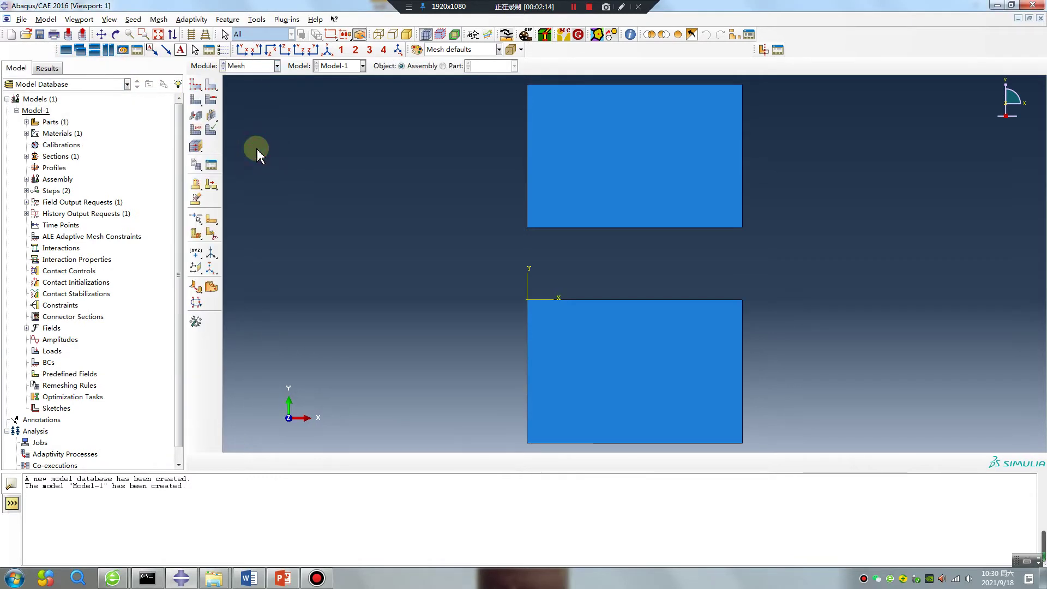
{"action": "left_click", "coordinate": [442, 65]}
{"action": "left_click", "coordinate": [195, 99]}
{"action": "middle_click", "coordinate": [298, 146]}
Reseed the part with an approximate global size of 3 and remesh both rectangles
{"action": "left_click", "coordinate": [195, 84]}
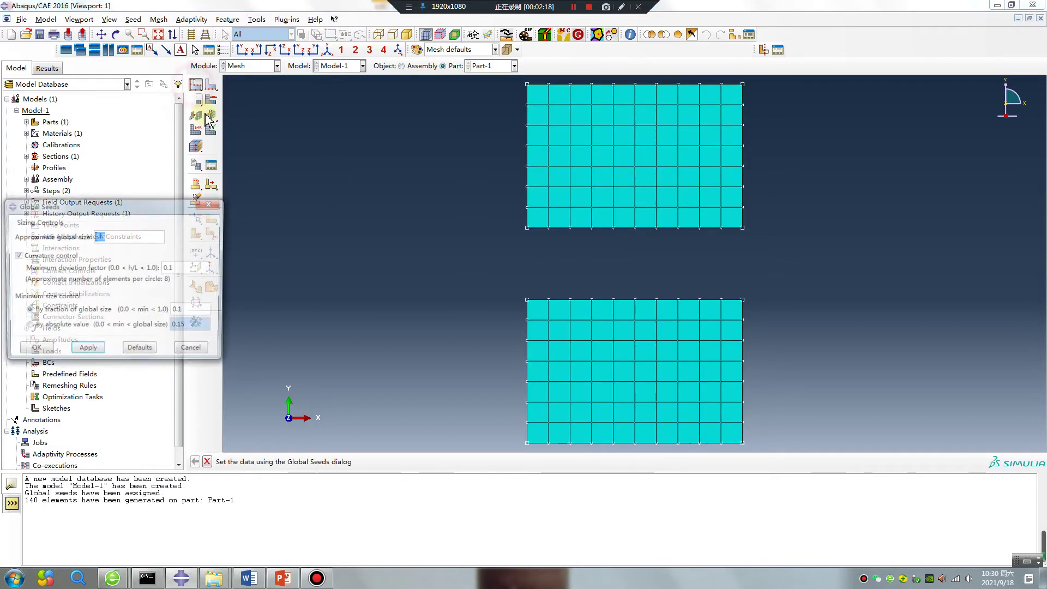
{"action": "type", "text": "3"}
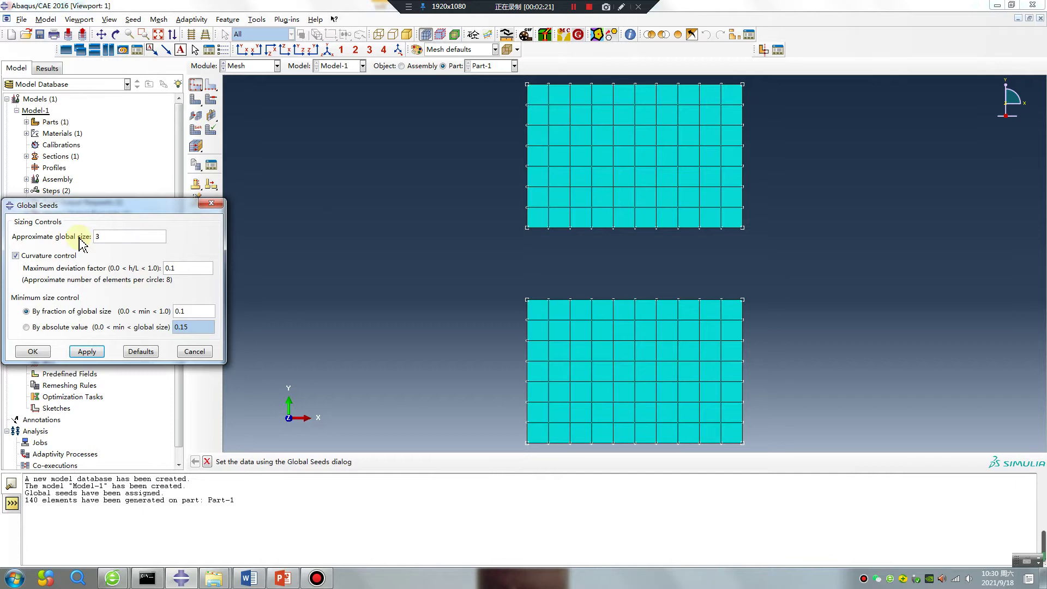
{"action": "left_click", "coordinate": [87, 351]}
{"action": "left_click", "coordinate": [65, 153]}
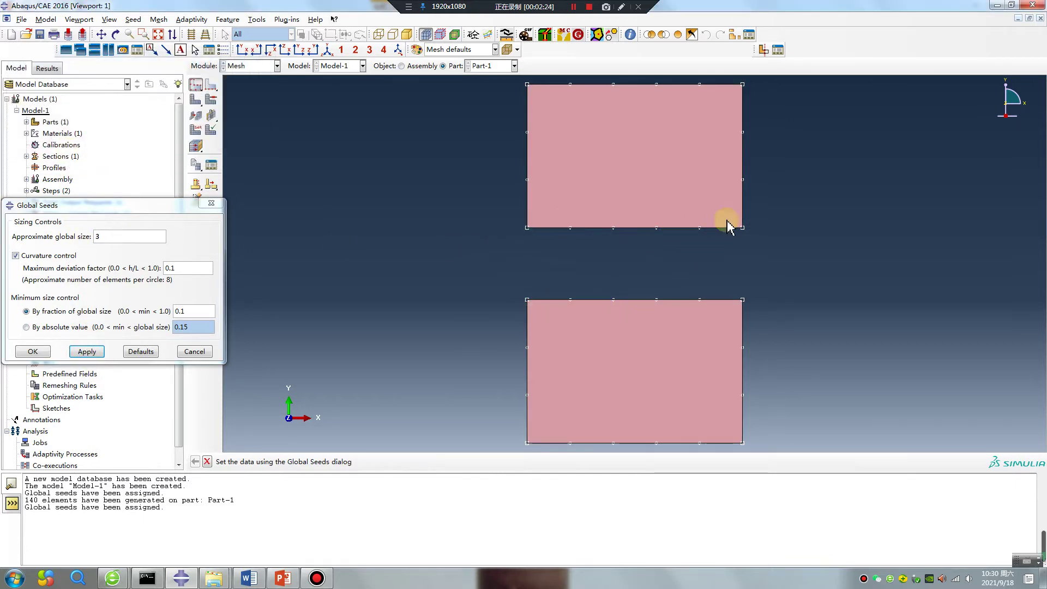
{"action": "left_click", "coordinate": [33, 352]}
{"action": "left_click", "coordinate": [195, 99]}
{"action": "middle_click", "coordinate": [378, 277]}
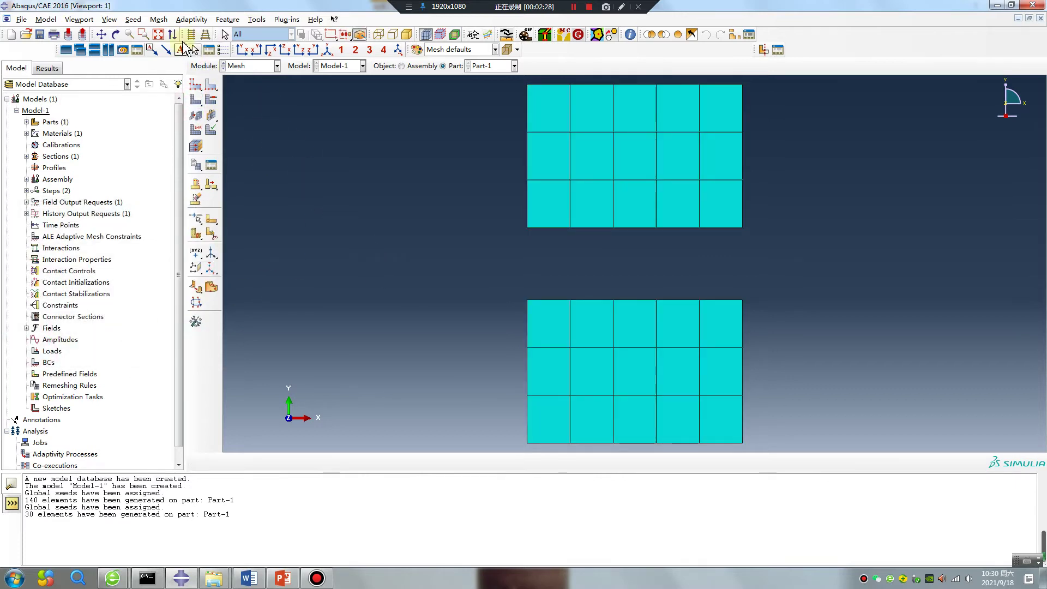
Create a mesh part from the meshed part, keeping the default name
{"action": "left_click", "coordinate": [159, 20]}
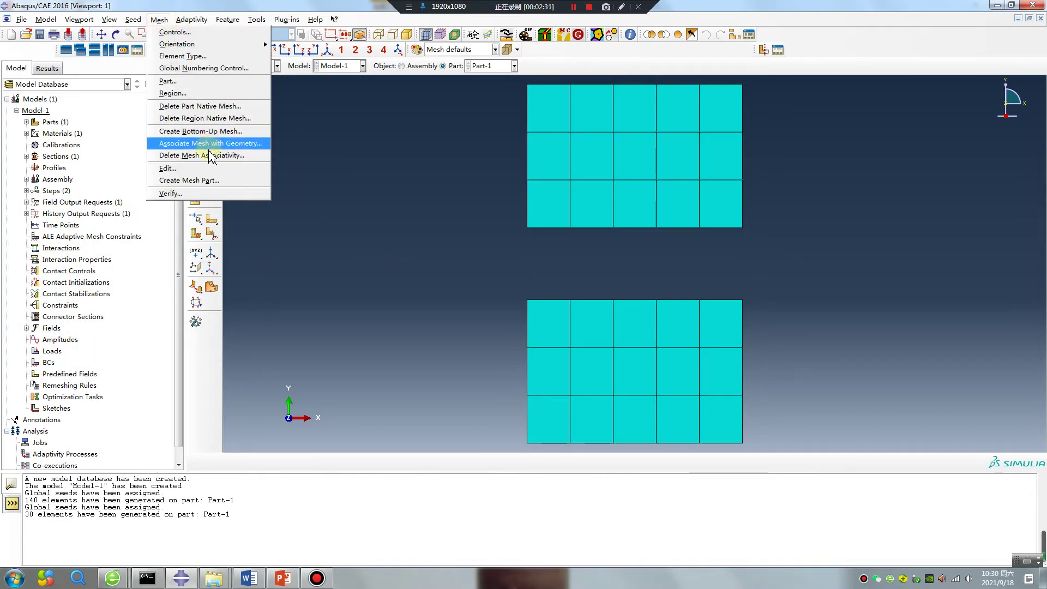
{"action": "left_click", "coordinate": [177, 182]}
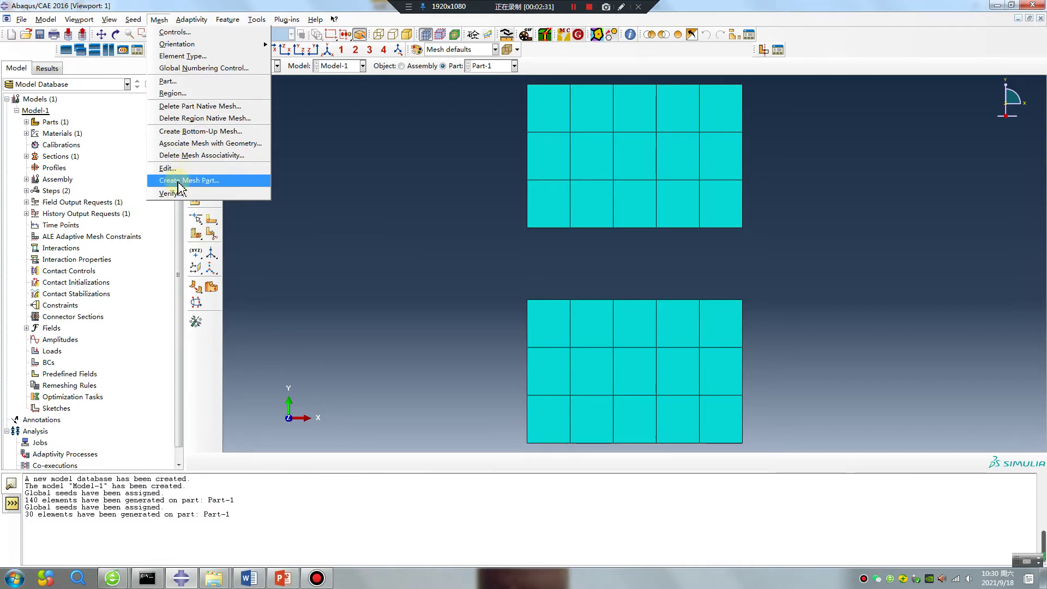
{"action": "left_click", "coordinate": [217, 185]}
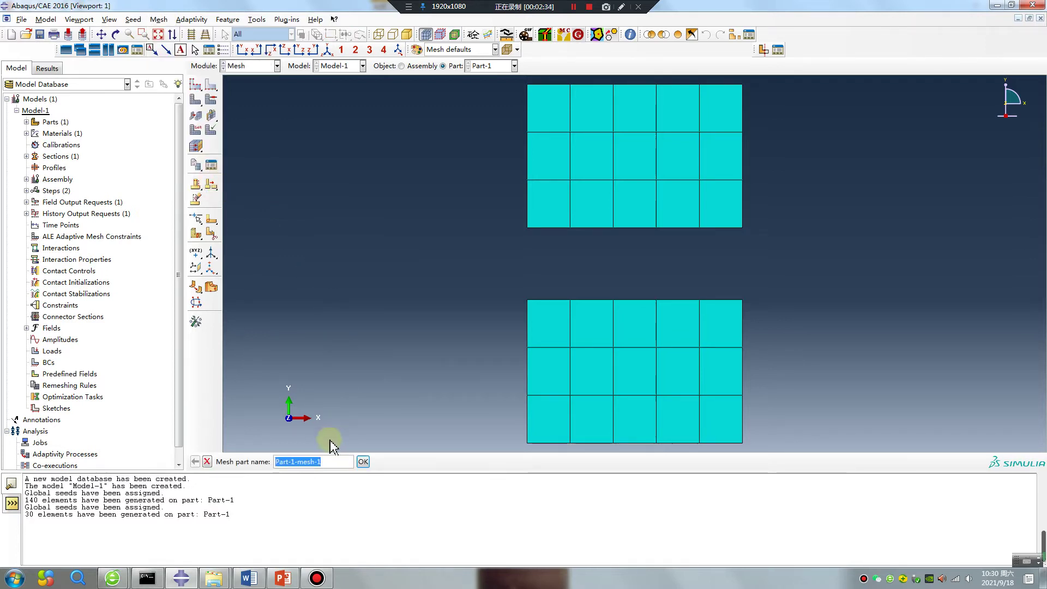
{"action": "left_click", "coordinate": [361, 461]}
Delete the original geometry part's instance from the assembly
{"action": "left_click", "coordinate": [26, 180]}
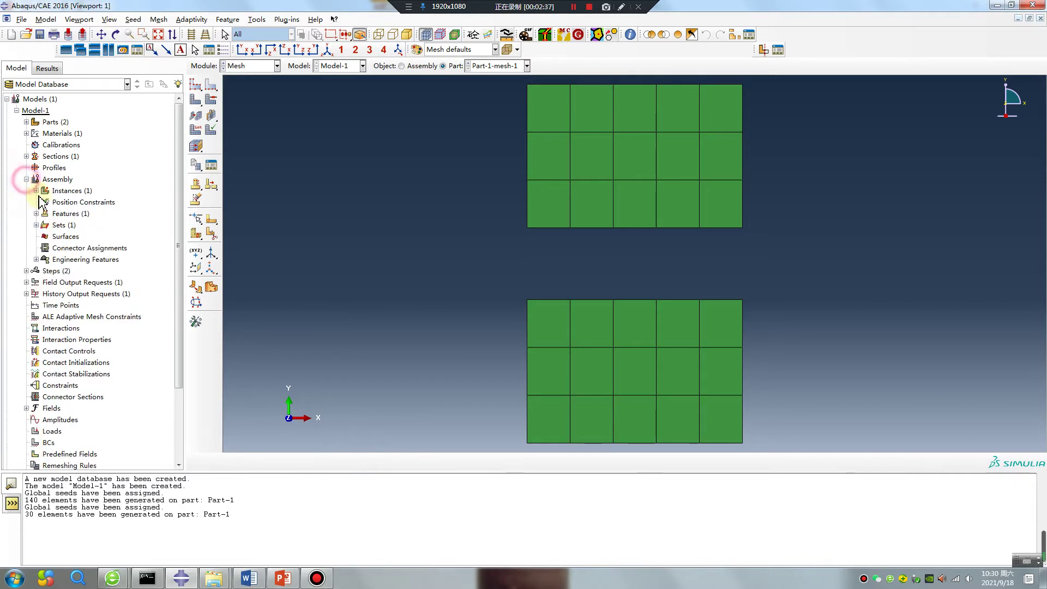
{"action": "left_click", "coordinate": [37, 191]}
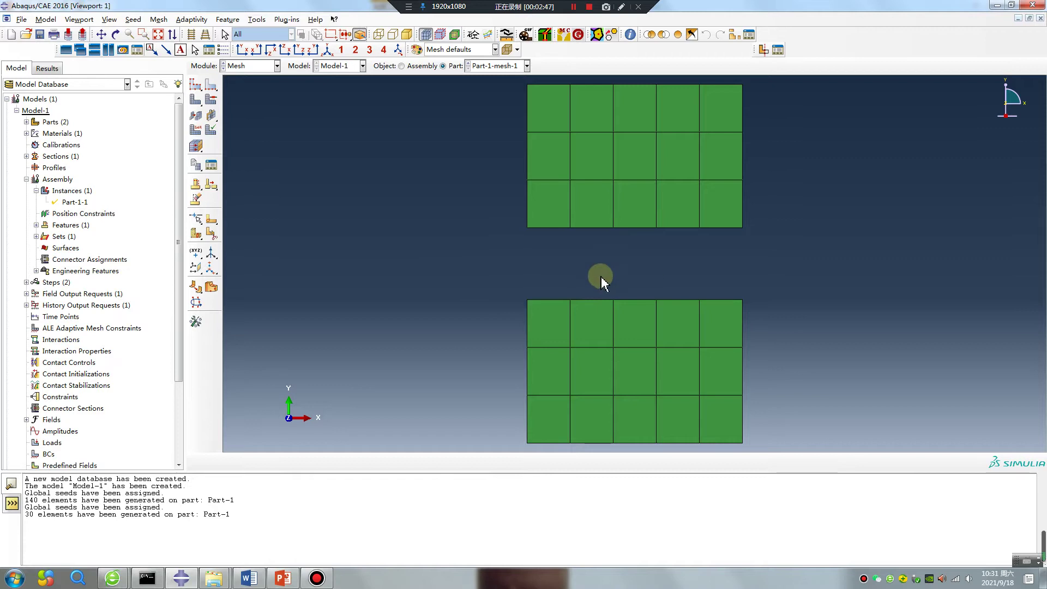
{"action": "right_click", "coordinate": [82, 203]}
{"action": "left_click", "coordinate": [129, 260]}
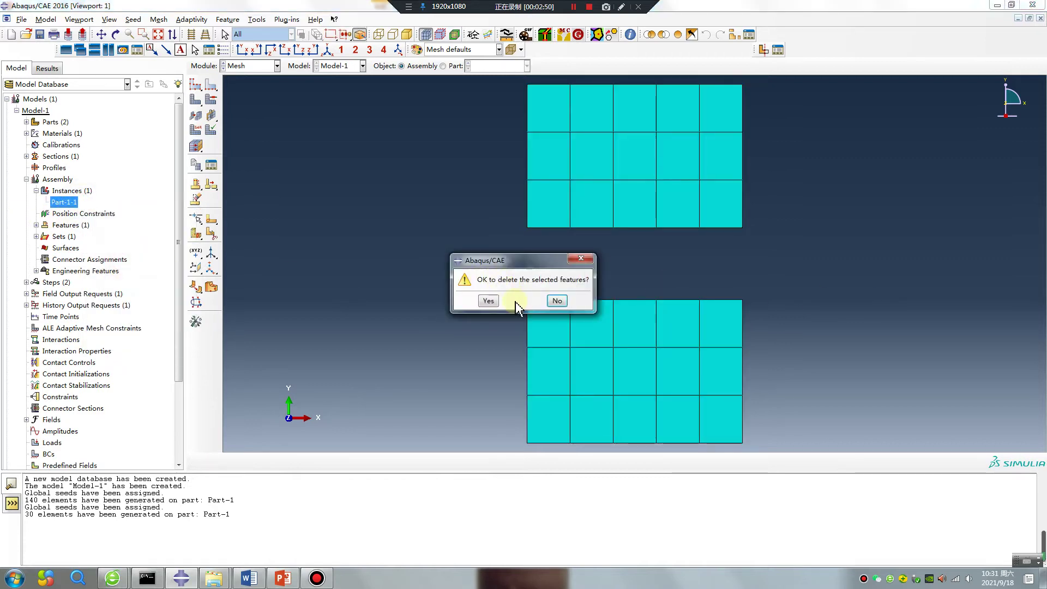
{"action": "left_click", "coordinate": [492, 304]}
Create an instance of the mesh part Part-1-mesh-1 in the assembly
{"action": "left_click", "coordinate": [242, 66]}
{"action": "left_click", "coordinate": [243, 102]}
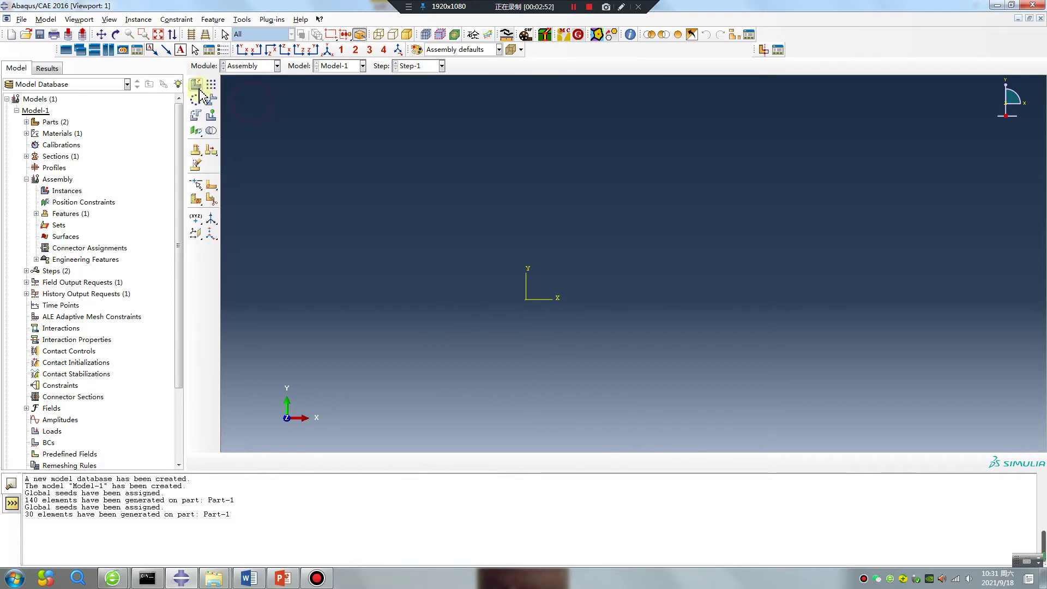
{"action": "left_click", "coordinate": [196, 84]}
{"action": "left_click", "coordinate": [51, 226]}
{"action": "left_click", "coordinate": [31, 368]}
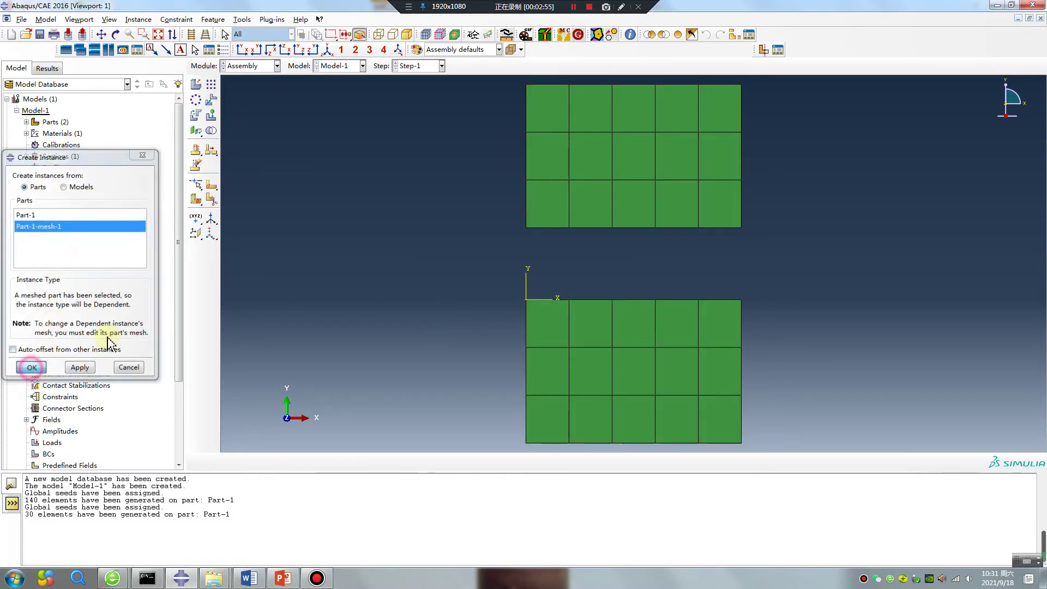
Create a two-point spring with stiffness 10 along its line of action, joining the leftmost nodes of the blocks' facing edges
{"action": "left_click", "coordinate": [251, 66]}
{"action": "left_click", "coordinate": [240, 90]}
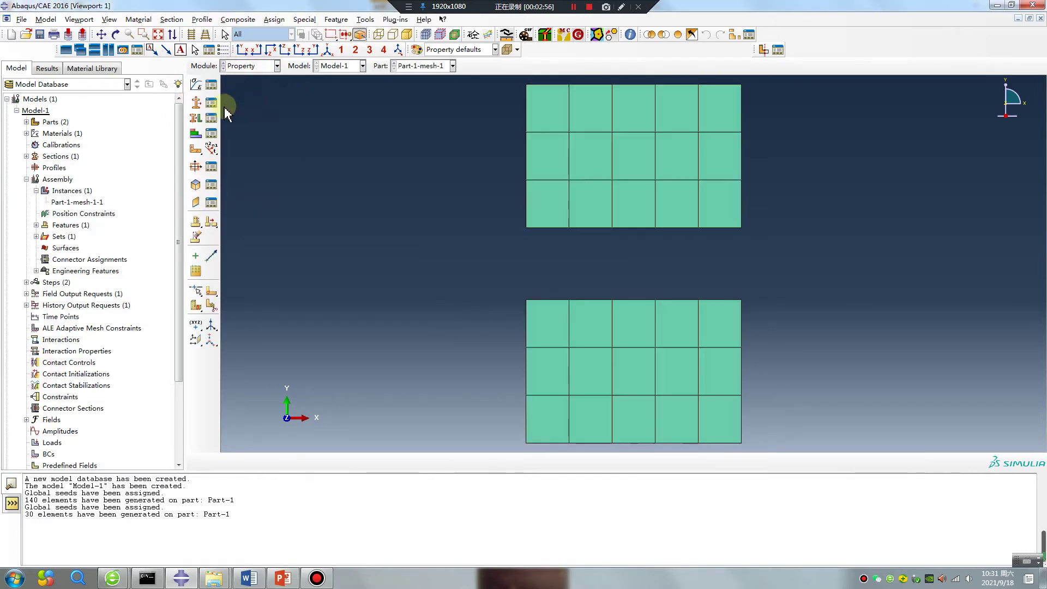
{"action": "left_click", "coordinate": [240, 66]}
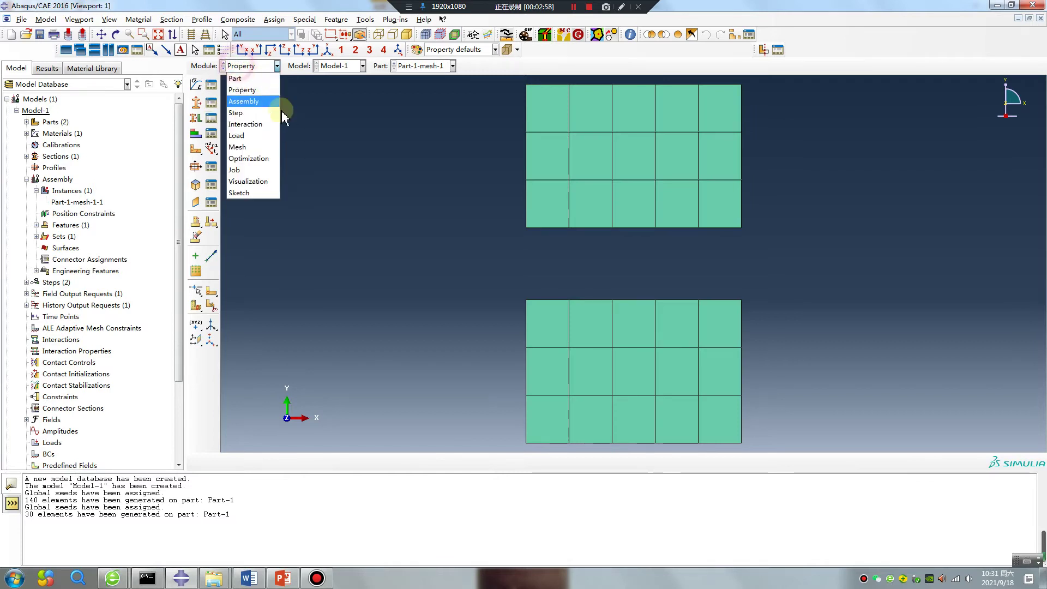
{"action": "left_click", "coordinate": [250, 125]}
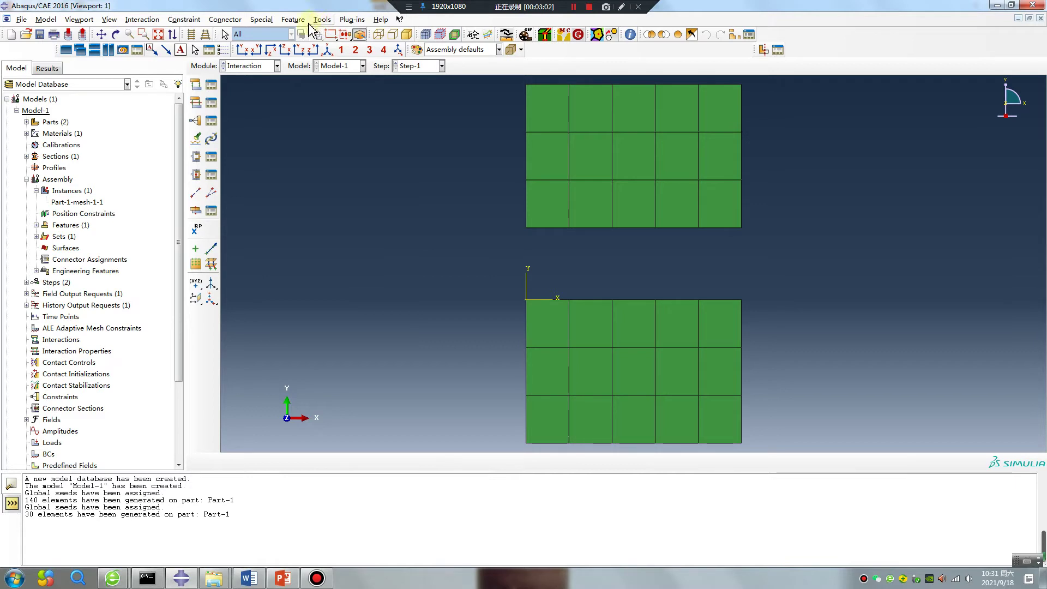
{"action": "left_click", "coordinate": [261, 21]}
{"action": "mouse_move", "coordinate": [287, 56]}
{"action": "left_click", "coordinate": [362, 72]}
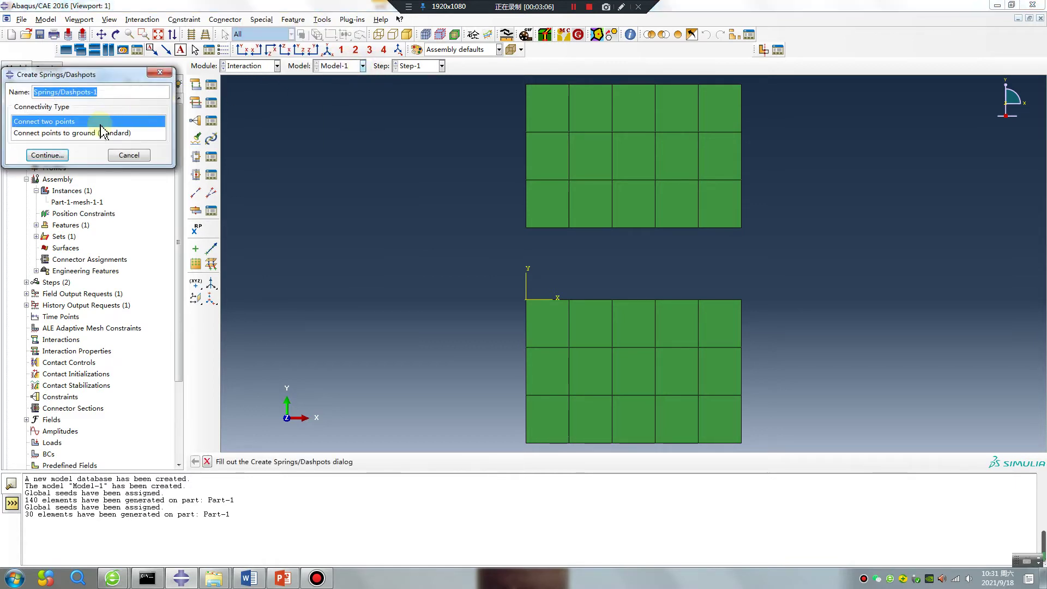
{"action": "left_click", "coordinate": [47, 155]}
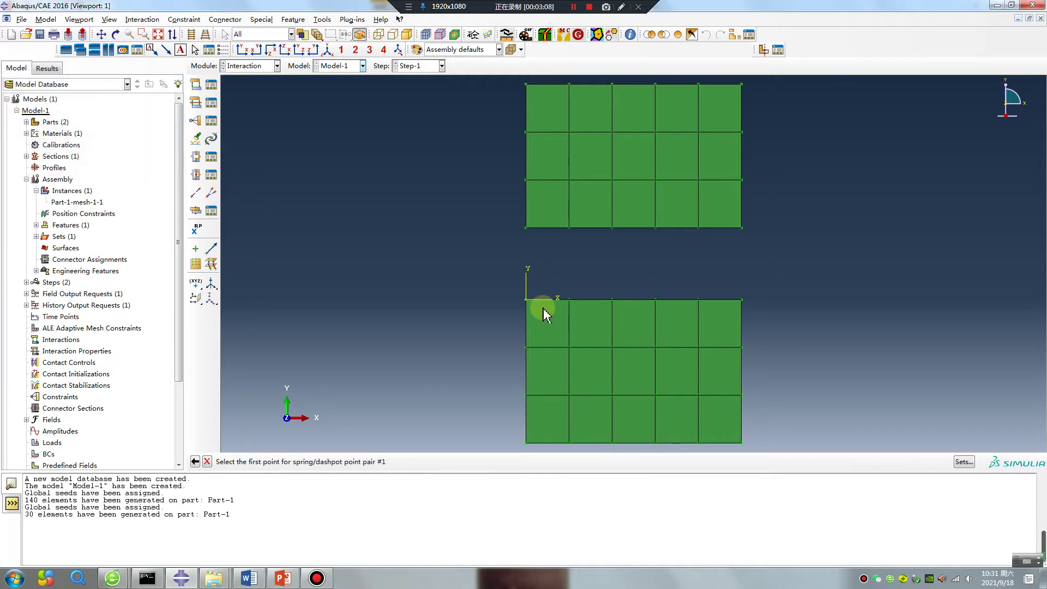
{"action": "left_click", "coordinate": [527, 299]}
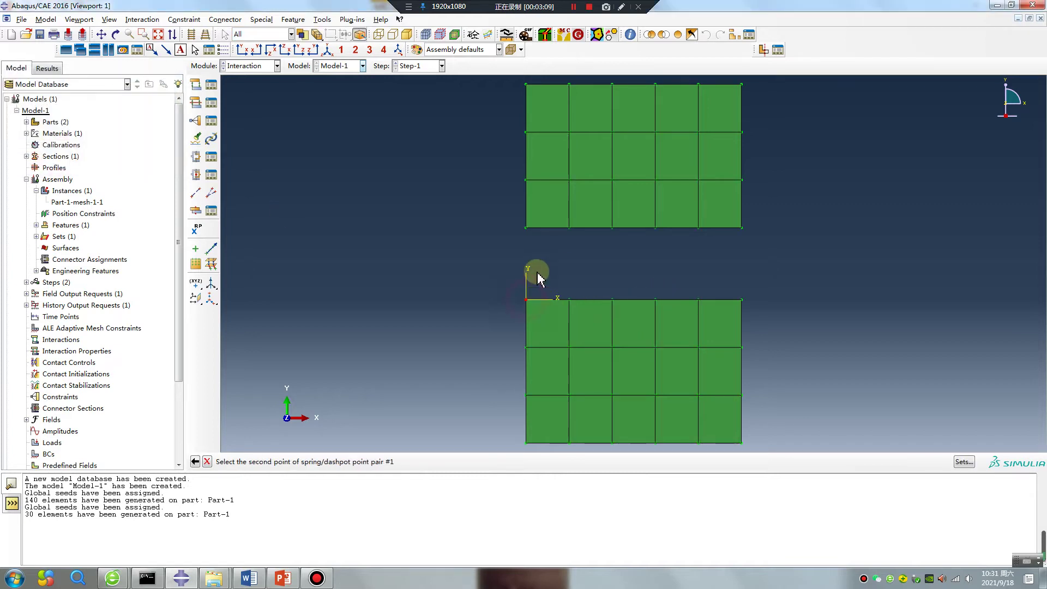
{"action": "left_click", "coordinate": [527, 230]}
{"action": "middle_click", "coordinate": [401, 271]}
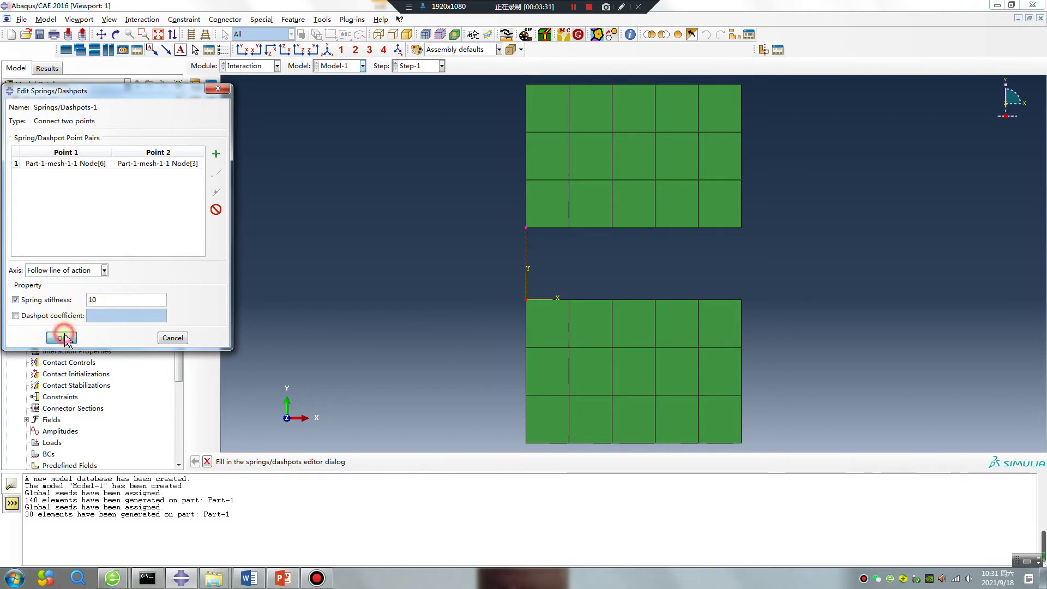
{"action": "left_click", "coordinate": [61, 337]}
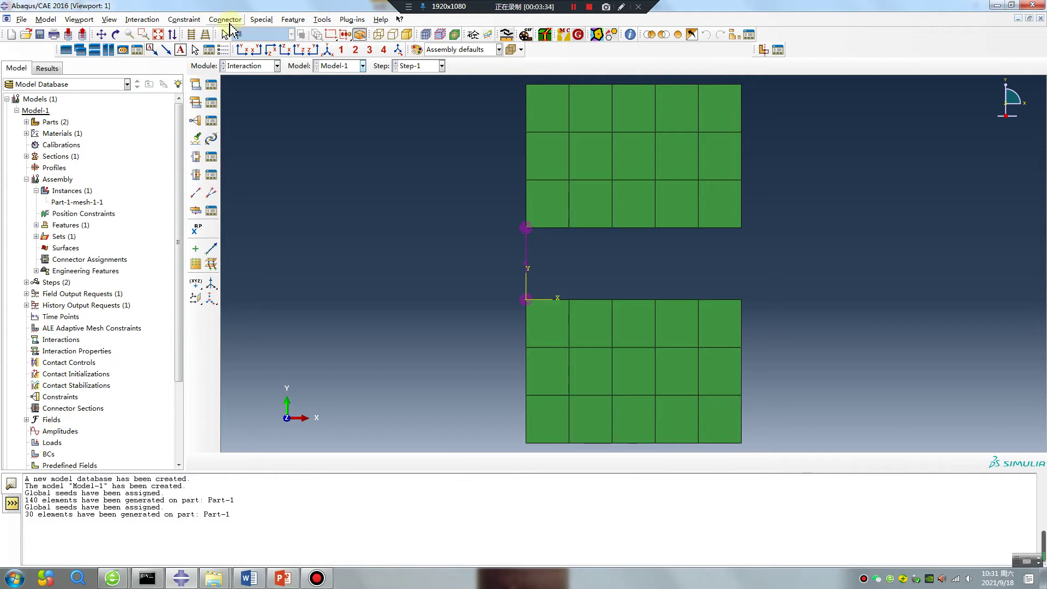
Create a second two-point spring with stiffness 10 between the fourth nodes from the left on the facing edges
{"action": "left_click", "coordinate": [262, 20]}
{"action": "mouse_move", "coordinate": [284, 33]}
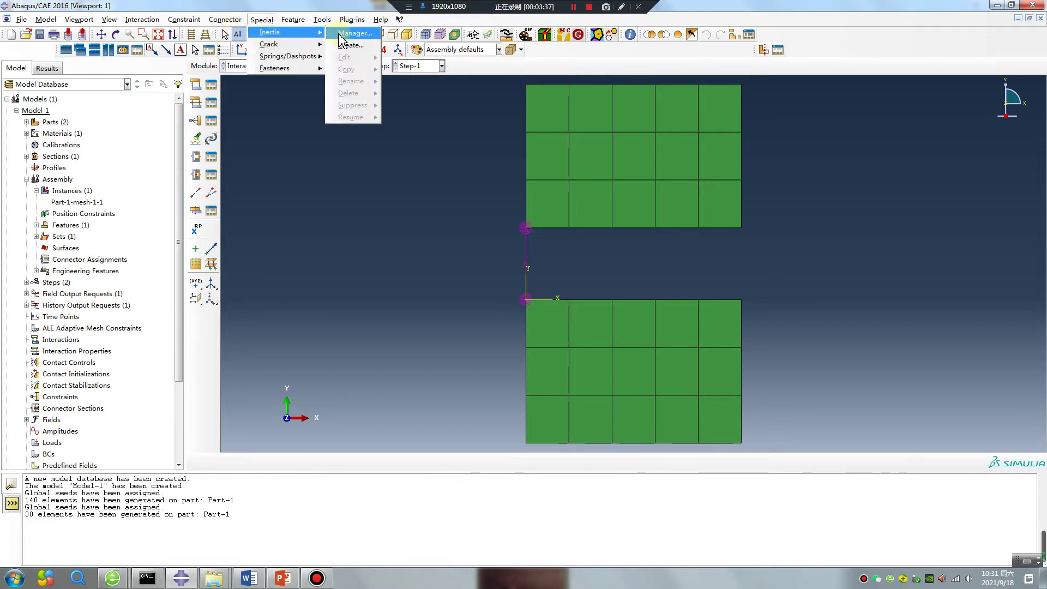
{"action": "mouse_move", "coordinate": [294, 56]}
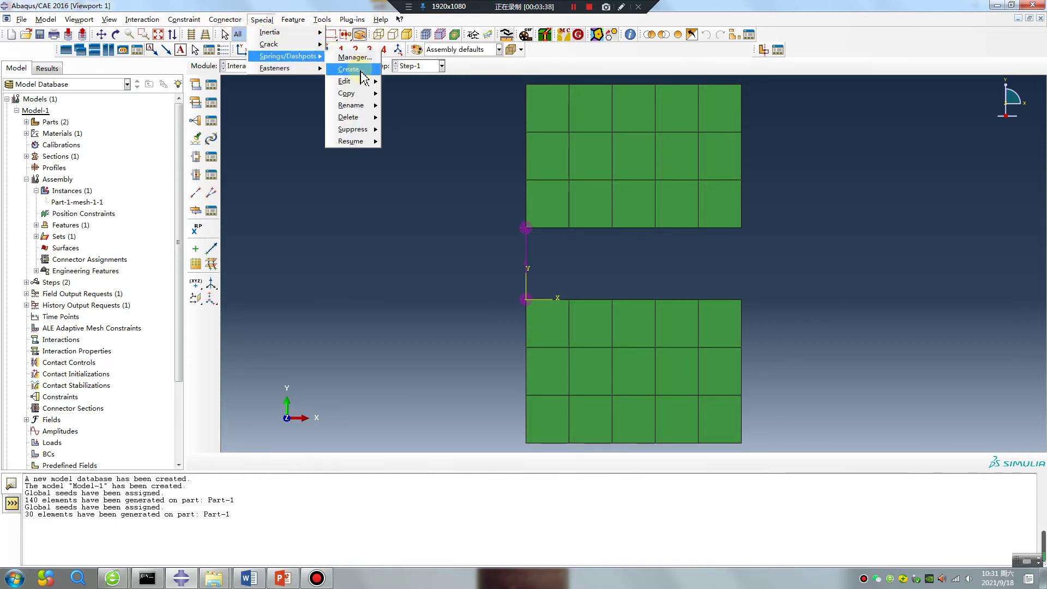
{"action": "mouse_move", "coordinate": [362, 86]}
{"action": "left_click", "coordinate": [350, 69]}
{"action": "left_click", "coordinate": [45, 154]}
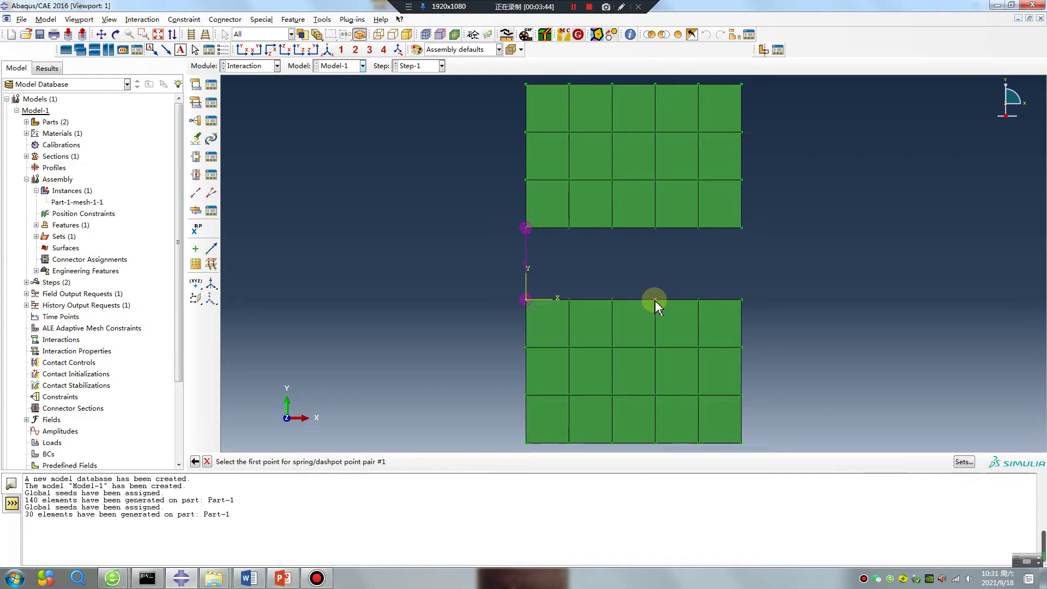
{"action": "left_click", "coordinate": [655, 300]}
{"action": "left_click", "coordinate": [655, 229]}
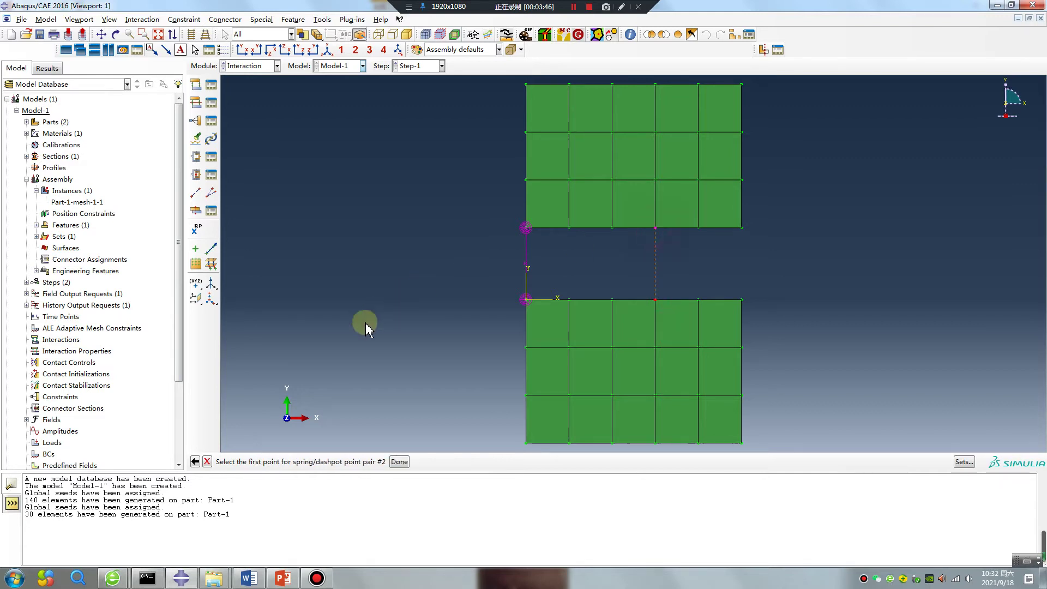
{"action": "middle_click", "coordinate": [351, 334]}
{"action": "left_click", "coordinate": [89, 300]}
{"action": "type", "text": "10"}
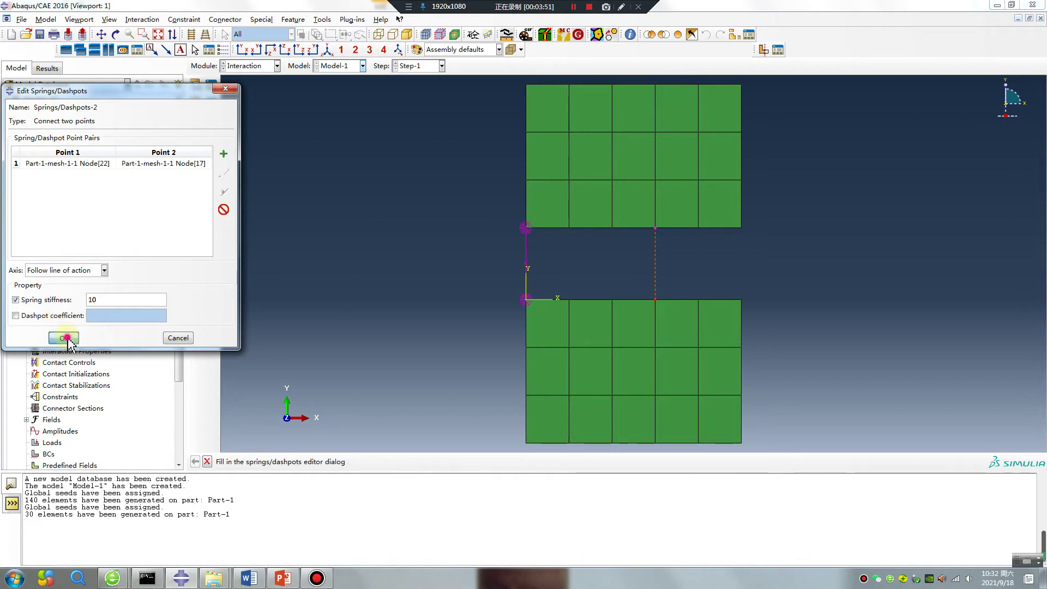
{"action": "left_click", "coordinate": [64, 338]}
Create a third two-point spring with stiffness 10 between the third nodes from the left on the facing edges
{"action": "left_click", "coordinate": [262, 20]}
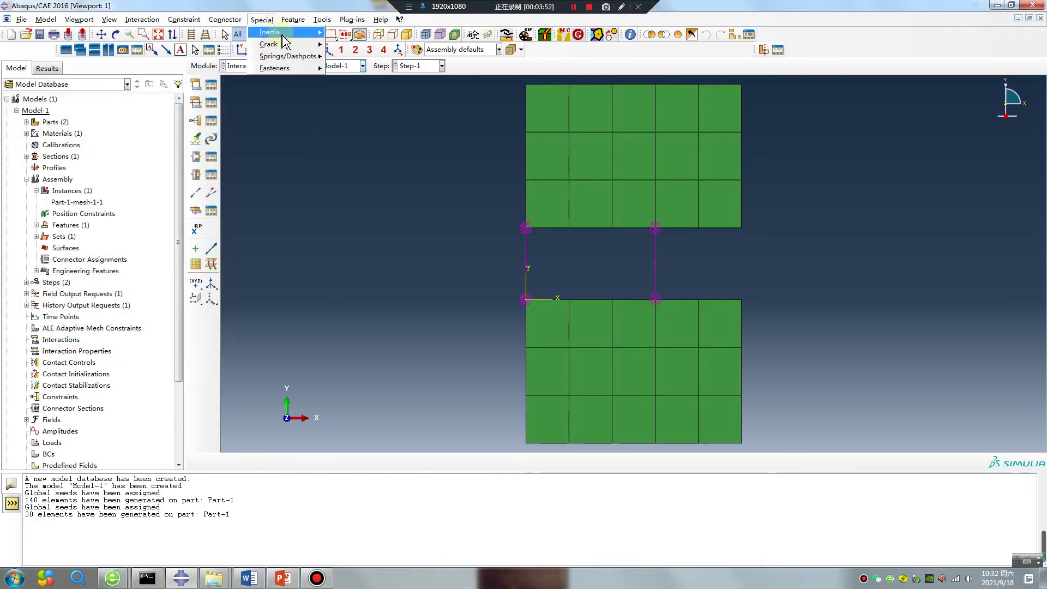
{"action": "mouse_move", "coordinate": [297, 57]}
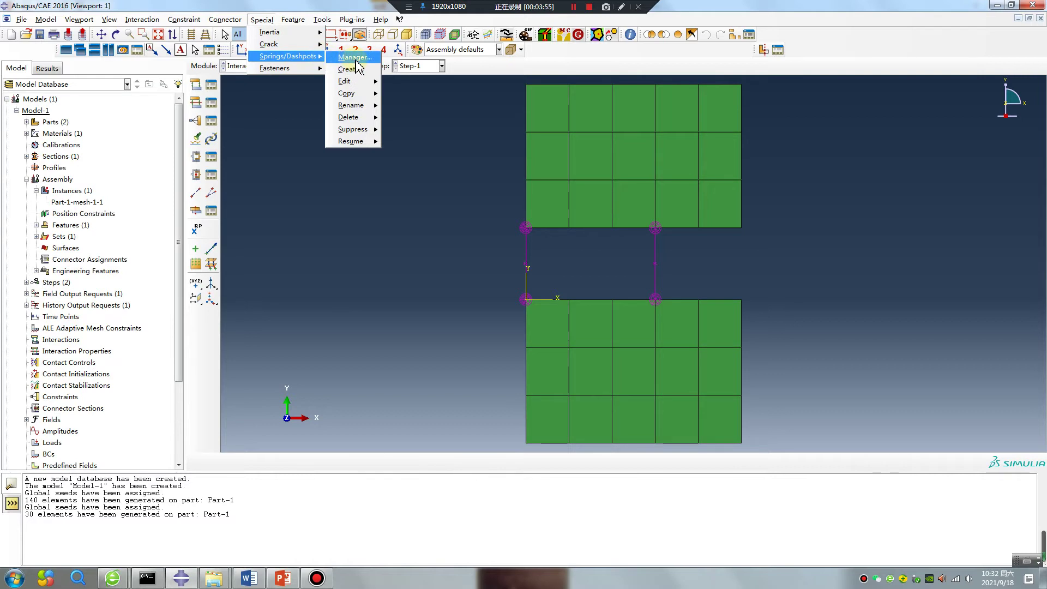
{"action": "left_click", "coordinate": [352, 69]}
{"action": "left_click", "coordinate": [46, 155]}
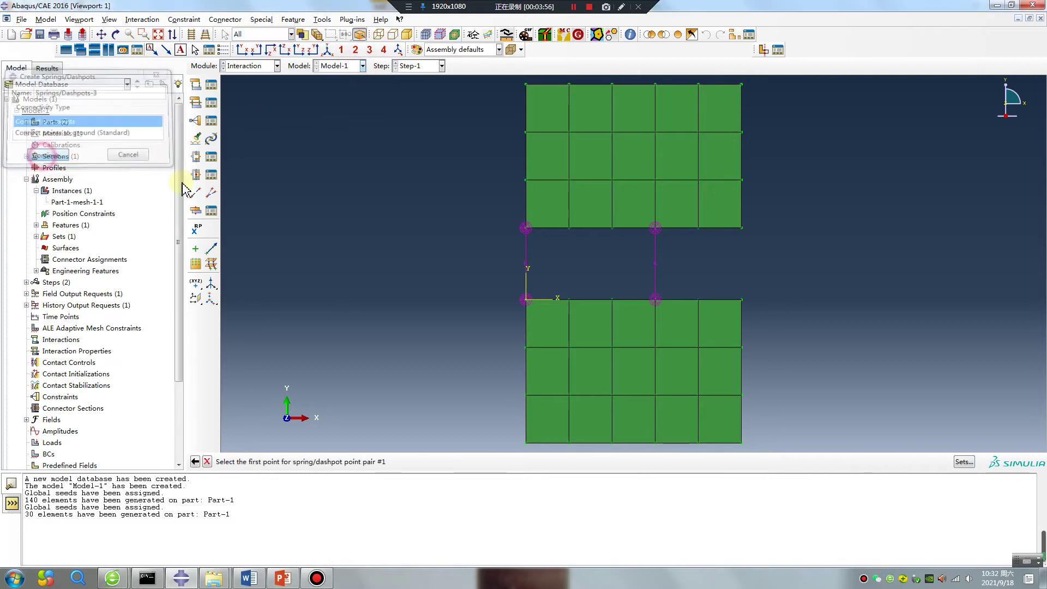
{"action": "left_click", "coordinate": [613, 300]}
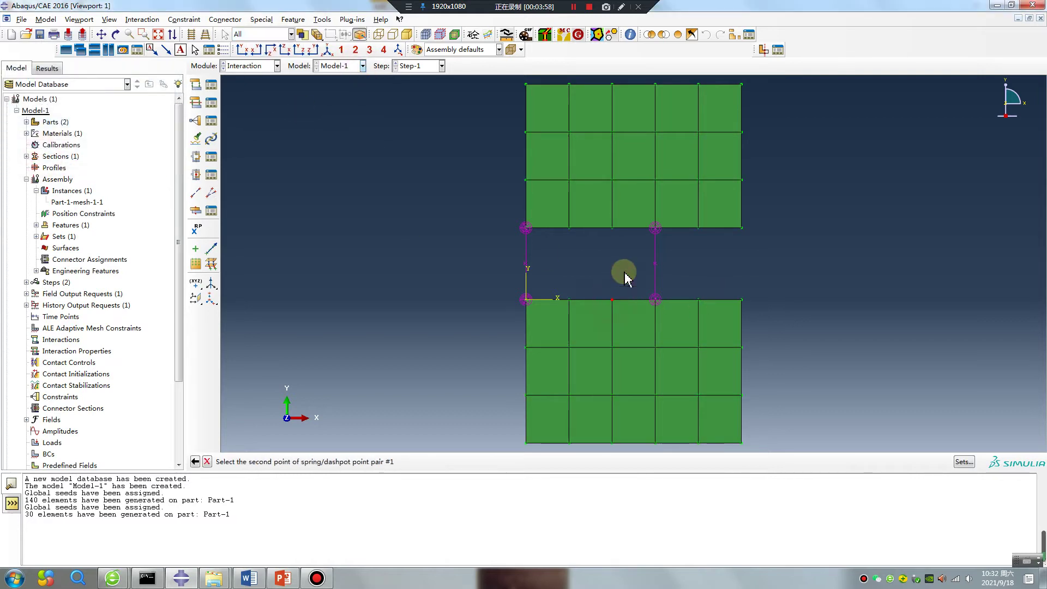
{"action": "left_click", "coordinate": [613, 229]}
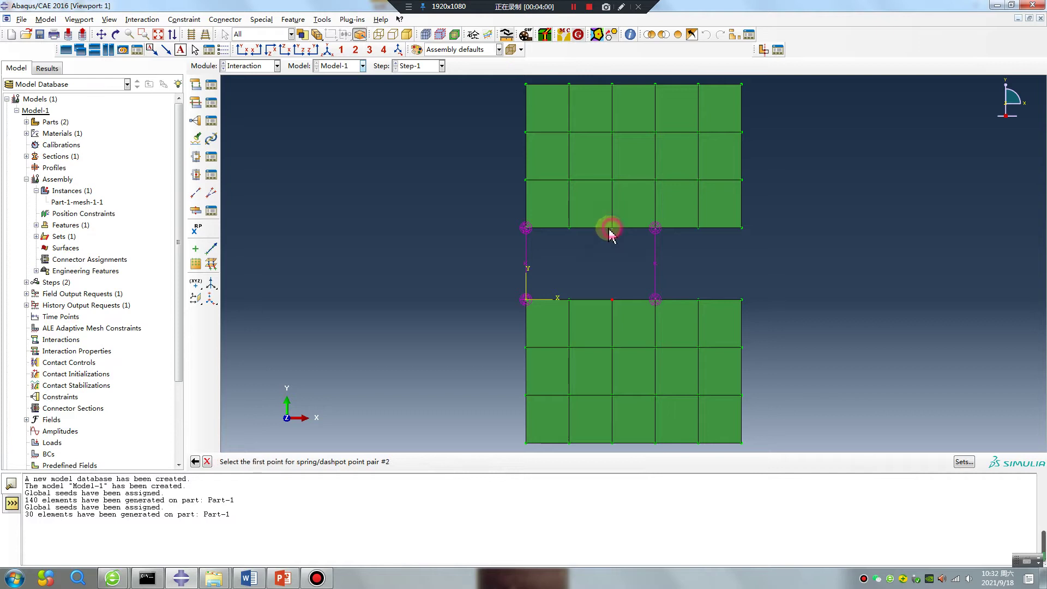
{"action": "middle_click", "coordinate": [362, 346]}
{"action": "left_click", "coordinate": [109, 301]}
{"action": "type", "text": "10"}
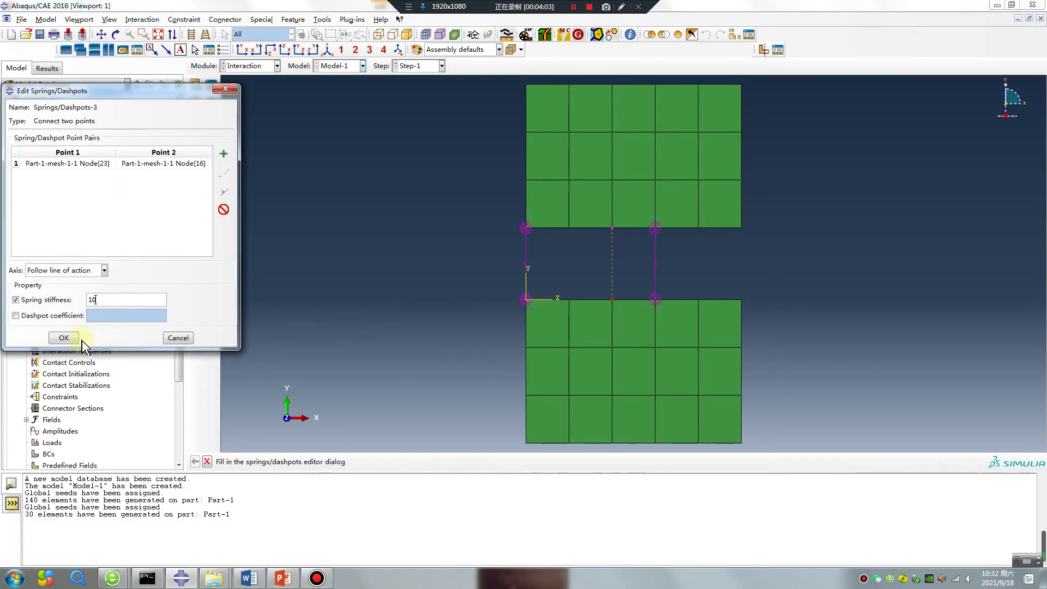
{"action": "left_click", "coordinate": [64, 338]}
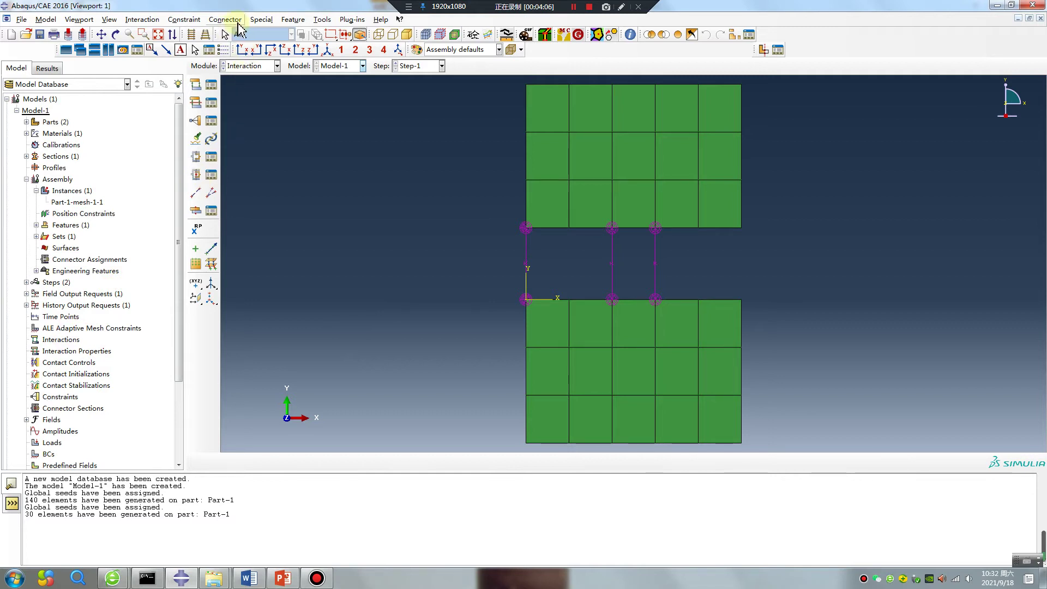
Create a fourth two-point spring with stiffness 10 along its line of action, joining the rightmost nodes of the blocks' facing edges
{"action": "left_click", "coordinate": [262, 20]}
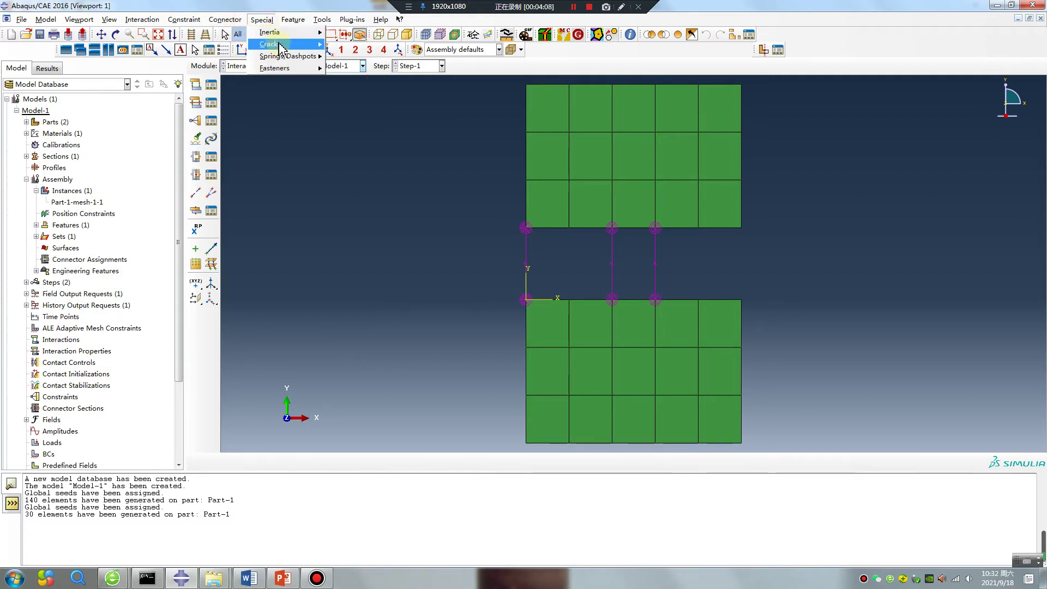
{"action": "mouse_move", "coordinate": [322, 45]}
{"action": "mouse_move", "coordinate": [301, 61]}
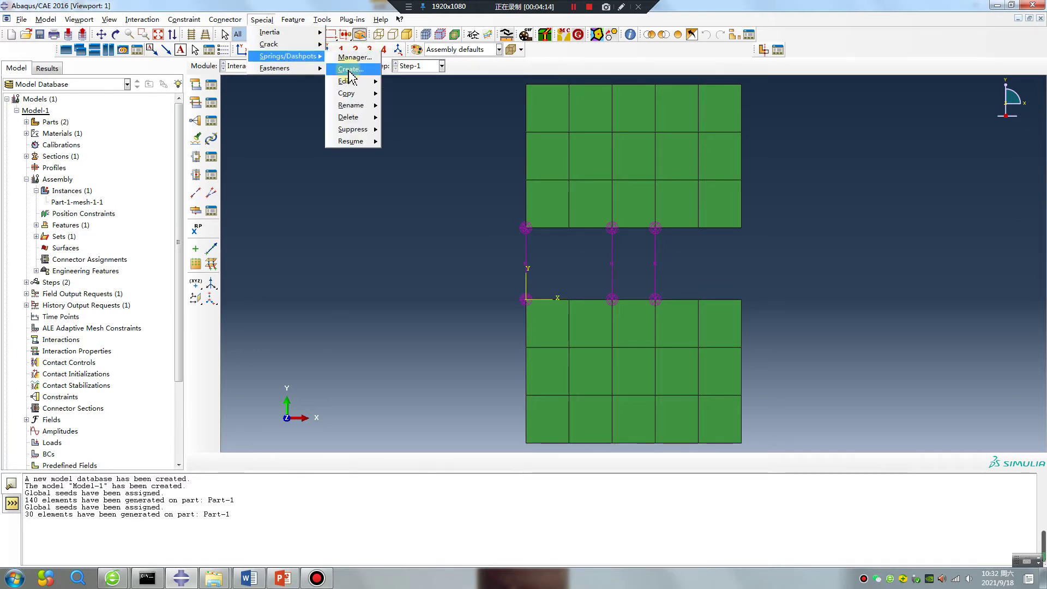
{"action": "left_click", "coordinate": [349, 70]}
{"action": "left_click", "coordinate": [69, 158]}
{"action": "left_click", "coordinate": [741, 301]}
{"action": "left_click", "coordinate": [743, 228]}
{"action": "middle_click", "coordinate": [339, 329]}
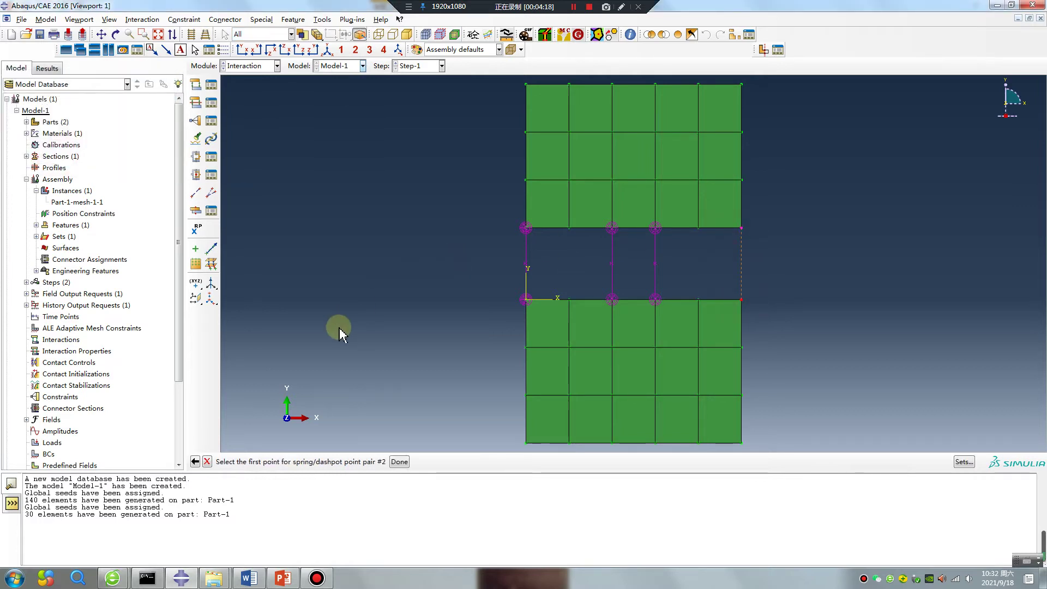
{"action": "left_click", "coordinate": [113, 301]}
{"action": "type", "text": "10"}
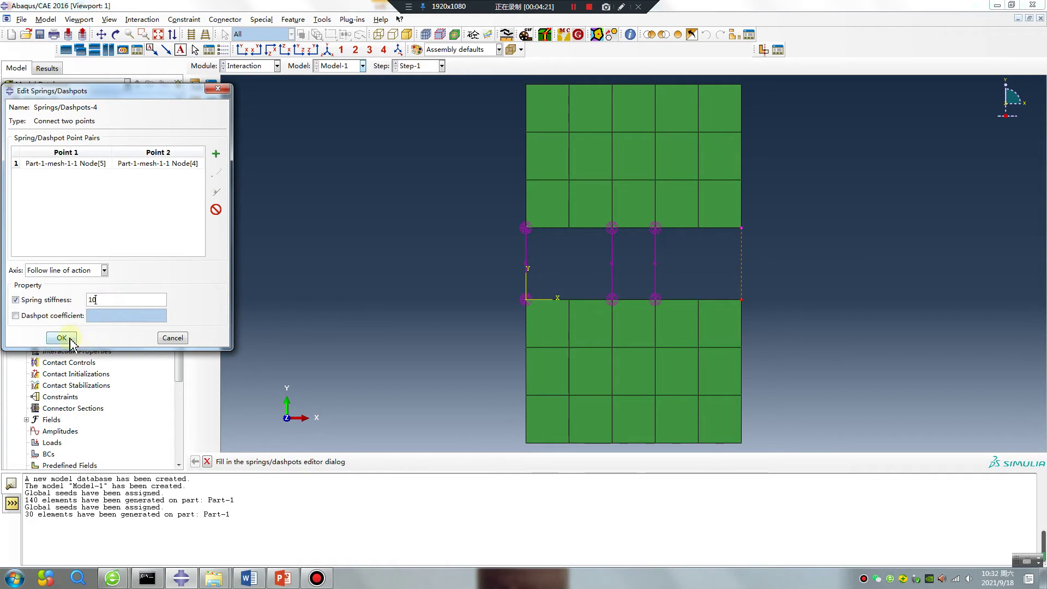
{"action": "left_click", "coordinate": [70, 339]}
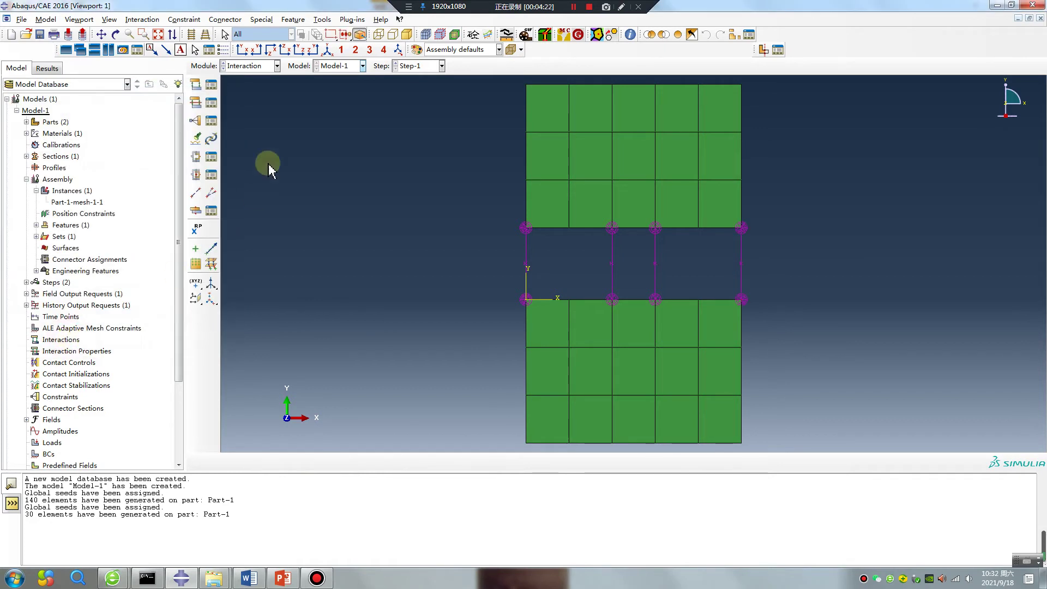
Create an encastre boundary condition in Step-1 on the bottom-edge nodes of the lower block
{"action": "left_click", "coordinate": [248, 66]}
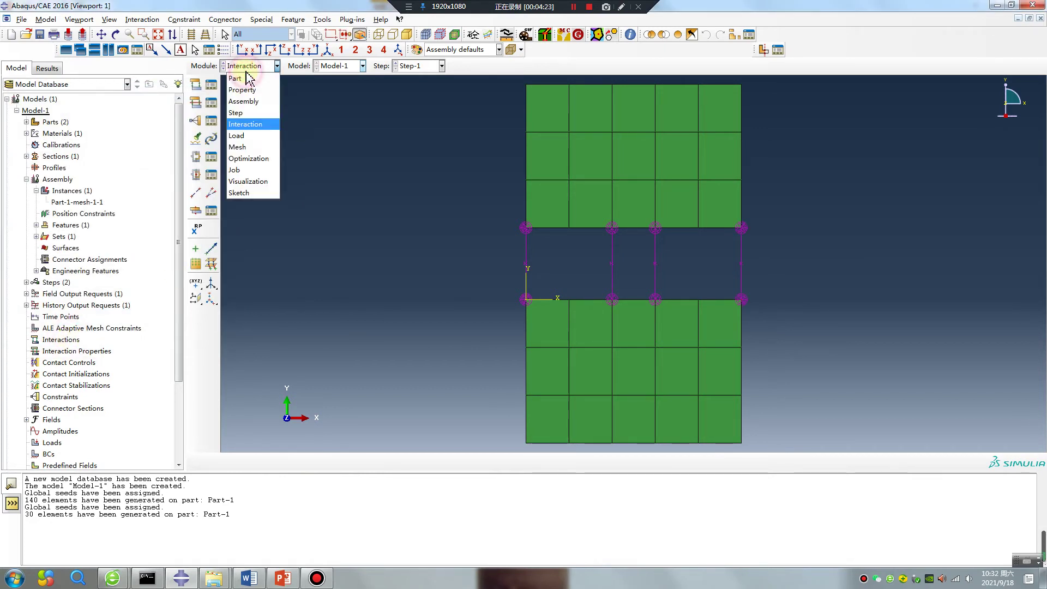
{"action": "left_click", "coordinate": [242, 136]}
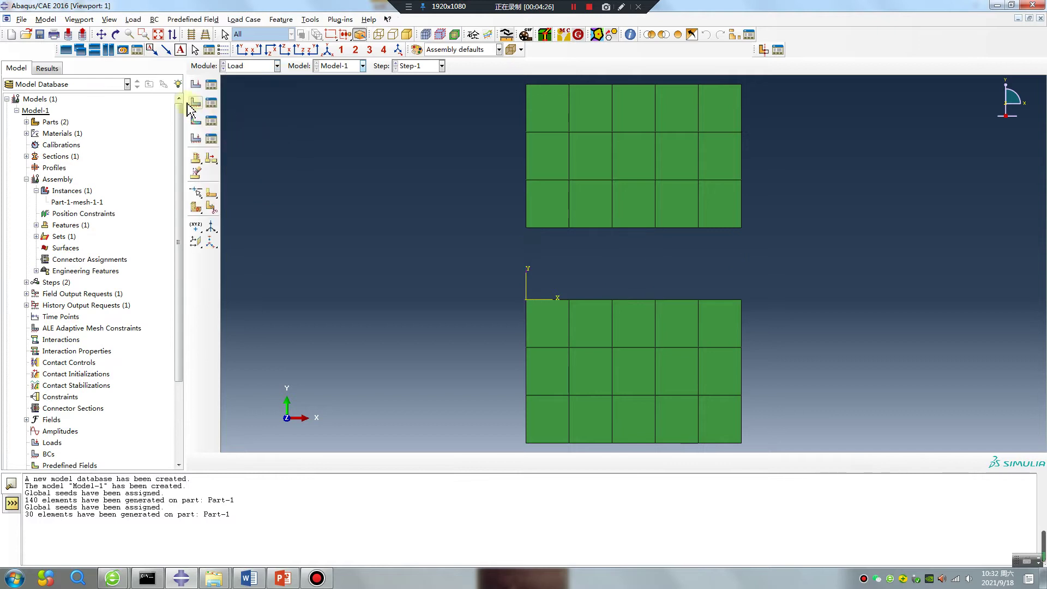
{"action": "left_click", "coordinate": [191, 102]}
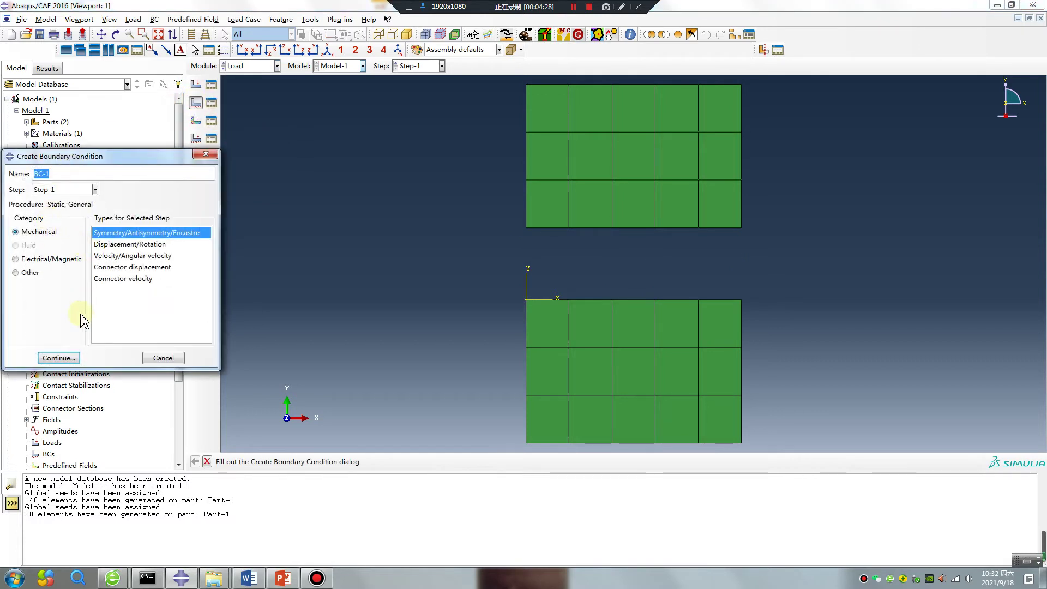
{"action": "left_click", "coordinate": [59, 358]}
{"action": "scroll", "coordinate": [375, 297], "scroll_direction": "up", "scroll_amount": 3}
{"action": "left_click_drag", "start_coordinate": [462, 401], "coordinate": [676, 433]}
{"action": "middle_click", "coordinate": [725, 420]}
{"action": "left_click", "coordinate": [12, 357]}
{"action": "left_click", "coordinate": [53, 375]}
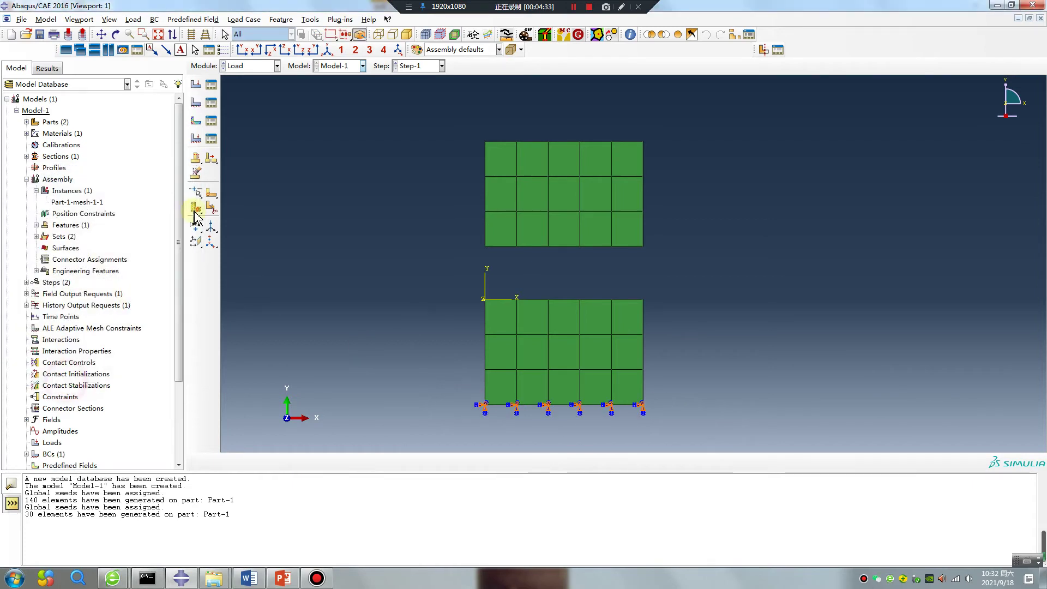
Create a displacement/rotation boundary condition in Step-1 on the upper block's top-edge nodes with U1 = 0, U2 = -0.5 and UR3 = 0
{"action": "left_click", "coordinate": [197, 102]}
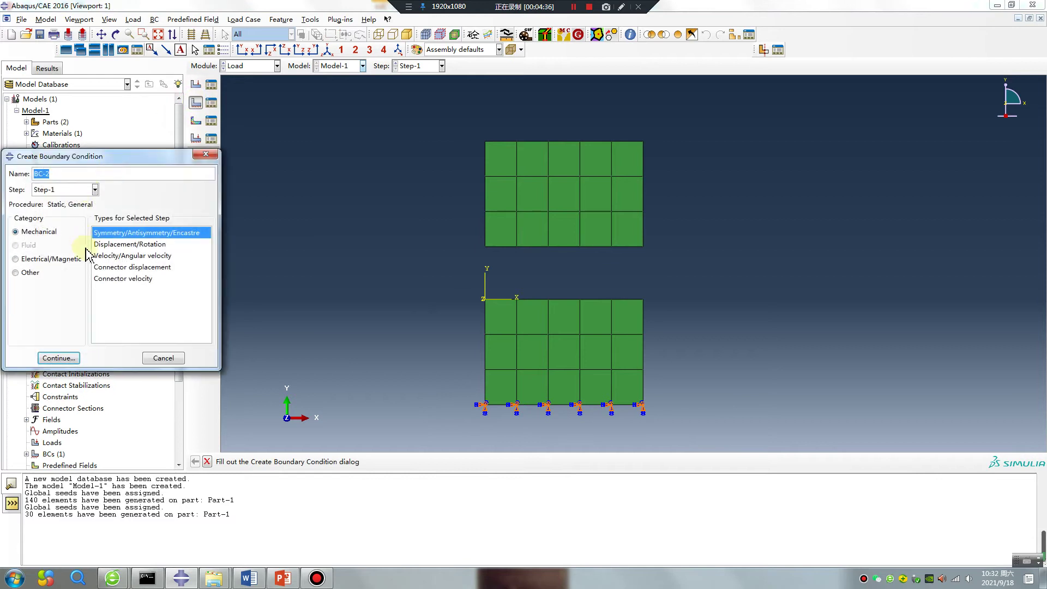
{"action": "left_click", "coordinate": [122, 243]}
{"action": "left_click", "coordinate": [59, 357]}
{"action": "left_click_drag", "start_coordinate": [451, 113], "coordinate": [682, 161]}
{"action": "middle_click", "coordinate": [347, 244]}
{"action": "left_click", "coordinate": [62, 265]}
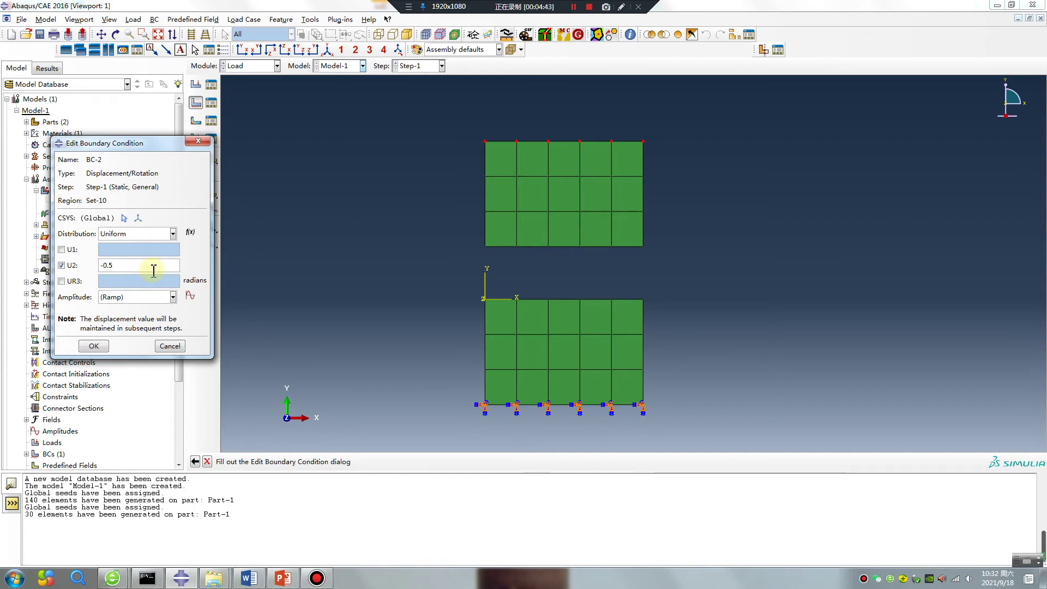
{"action": "left_click", "coordinate": [62, 249]}
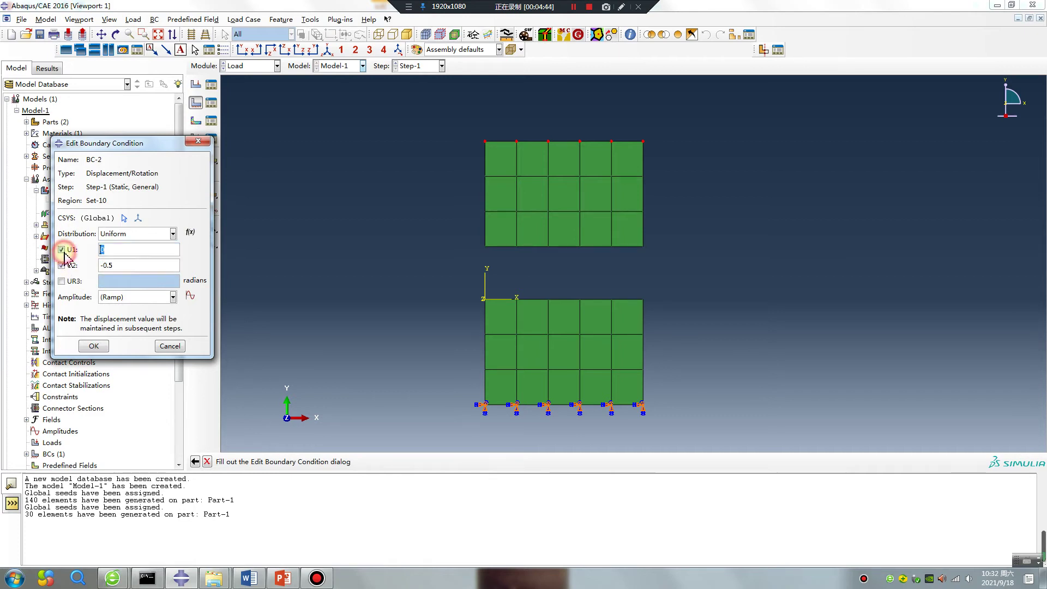
{"action": "left_click", "coordinate": [61, 281]}
{"action": "left_click", "coordinate": [94, 346]}
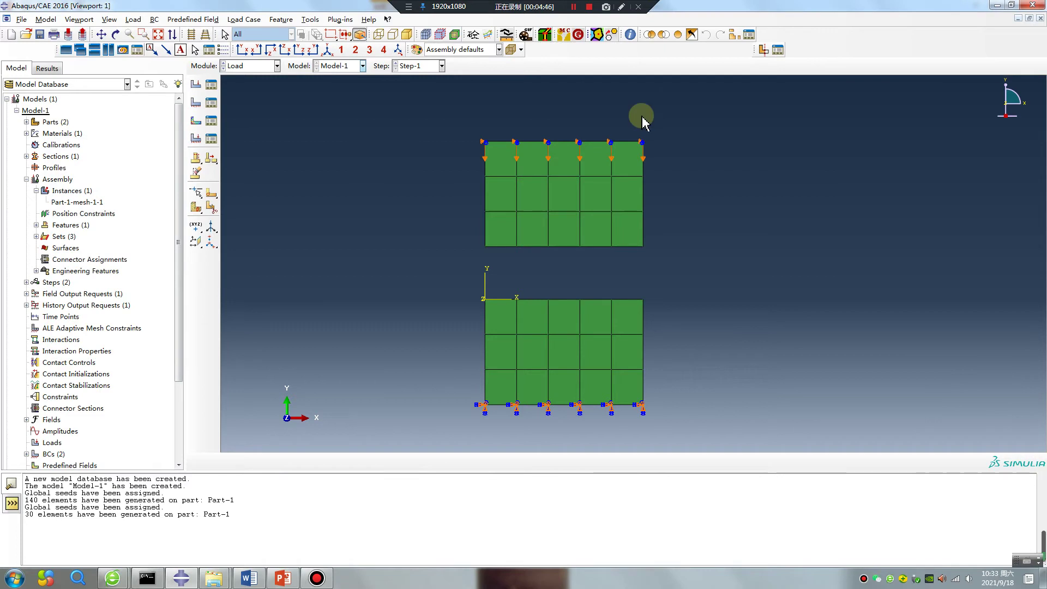
Create the analysis job Job-1 for Model-1 and run a data check on it
{"action": "left_click", "coordinate": [244, 65]}
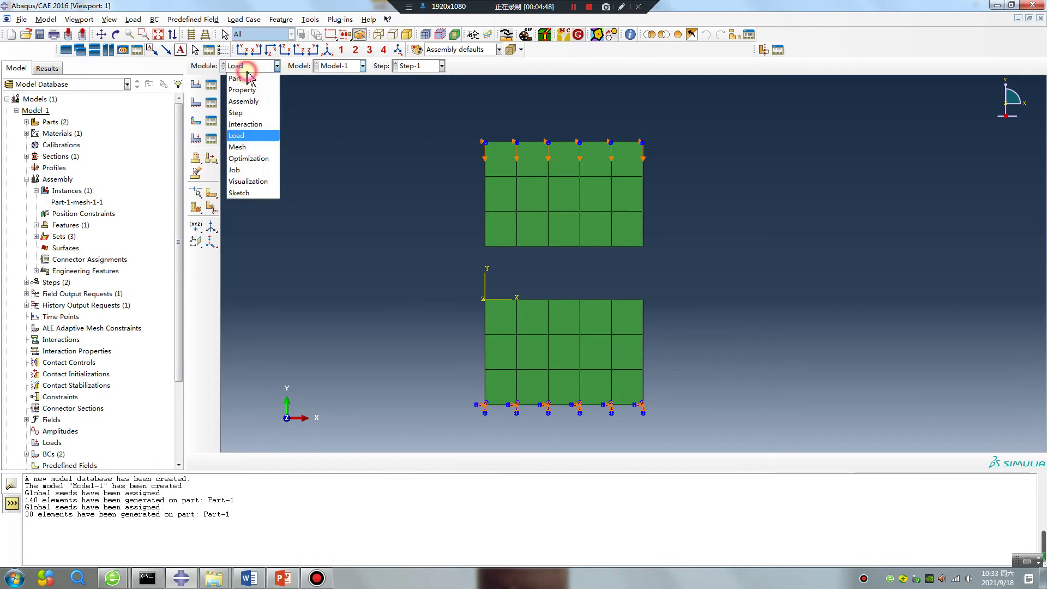
{"action": "left_click", "coordinate": [241, 173]}
{"action": "left_click", "coordinate": [195, 85]}
{"action": "left_click", "coordinate": [409, 404]}
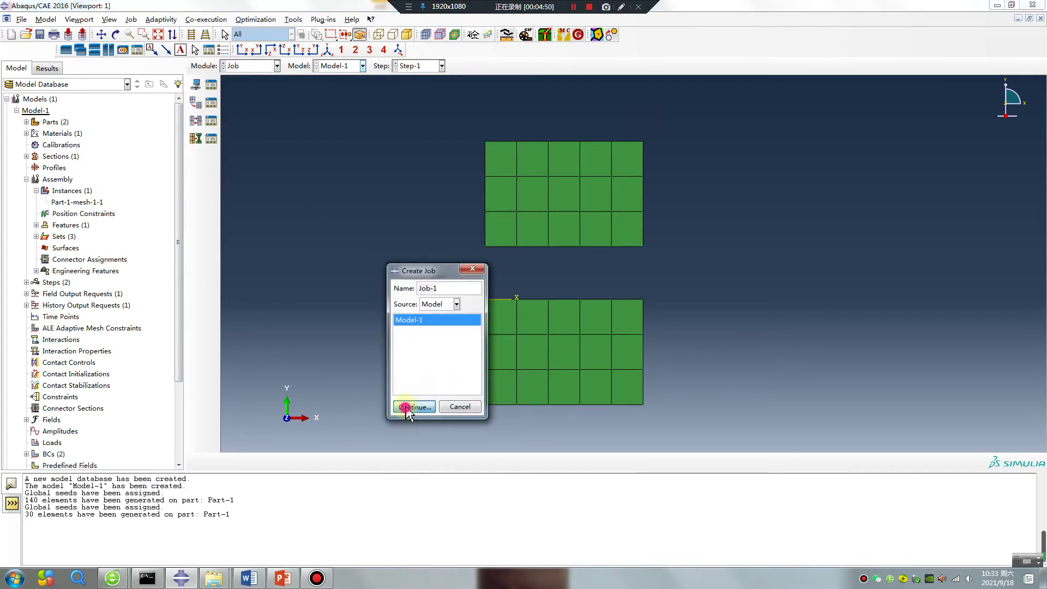
{"action": "left_click", "coordinate": [294, 494]}
{"action": "left_click", "coordinate": [211, 84]}
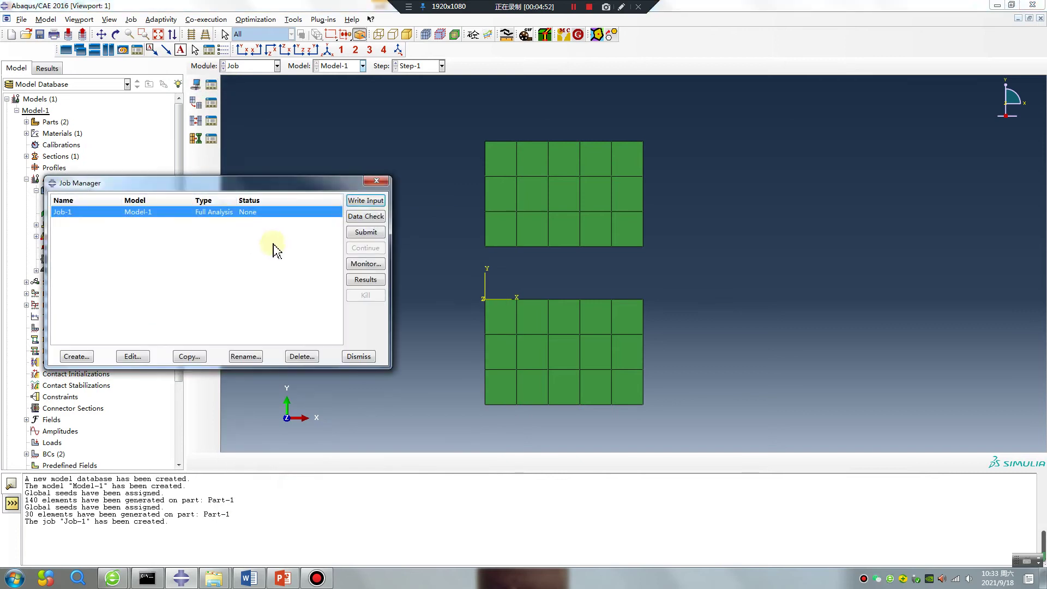
{"action": "left_click", "coordinate": [373, 219]}
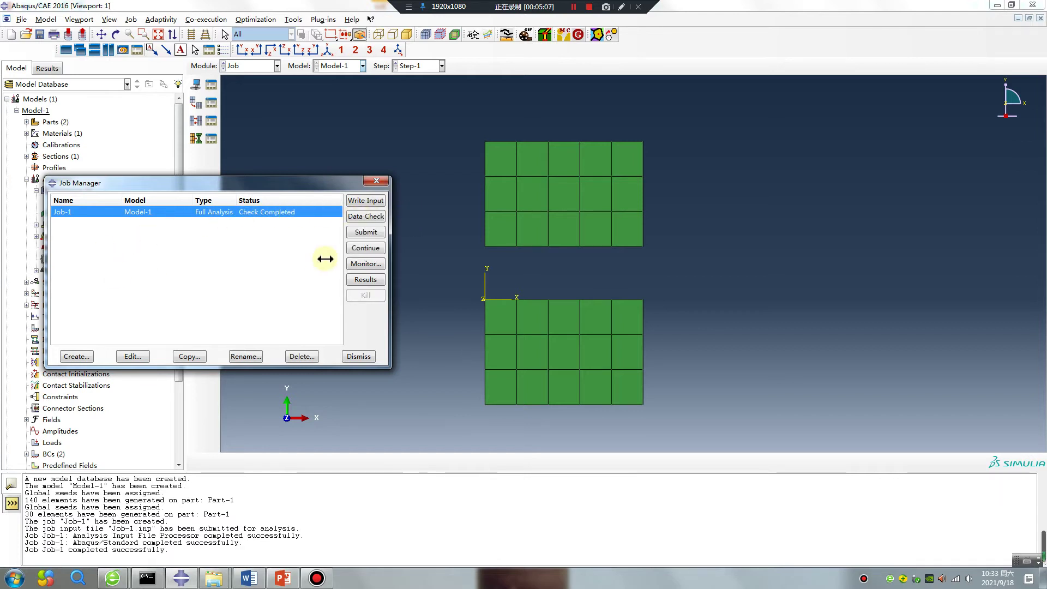
Switch to File Explorer and open Job-1.inp from D:\work\9\0918\1 in Notepad
{"action": "mouse_move", "coordinate": [224, 583]}
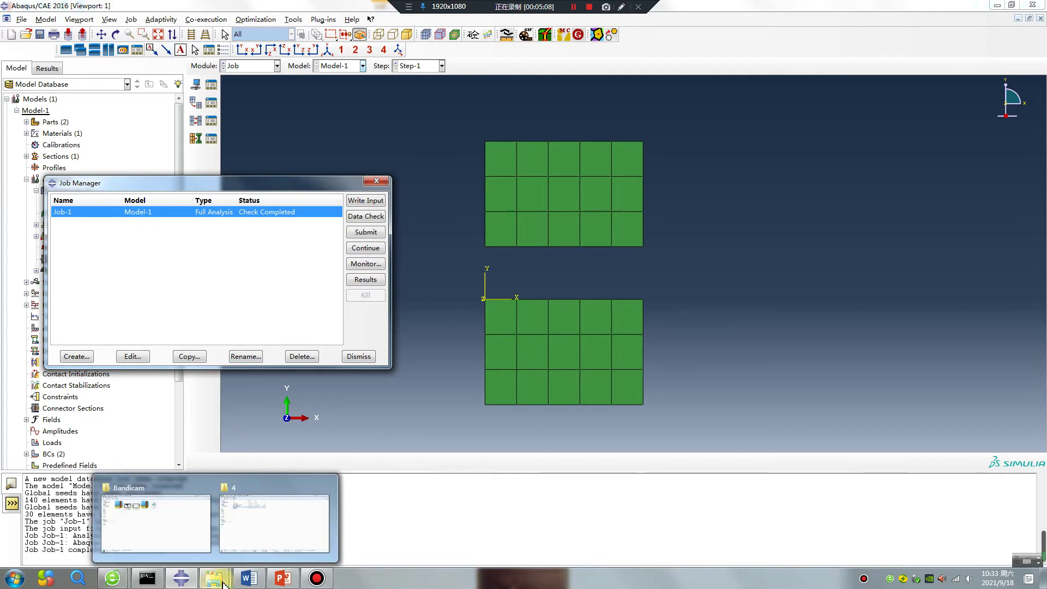
{"action": "left_click", "coordinate": [276, 509]}
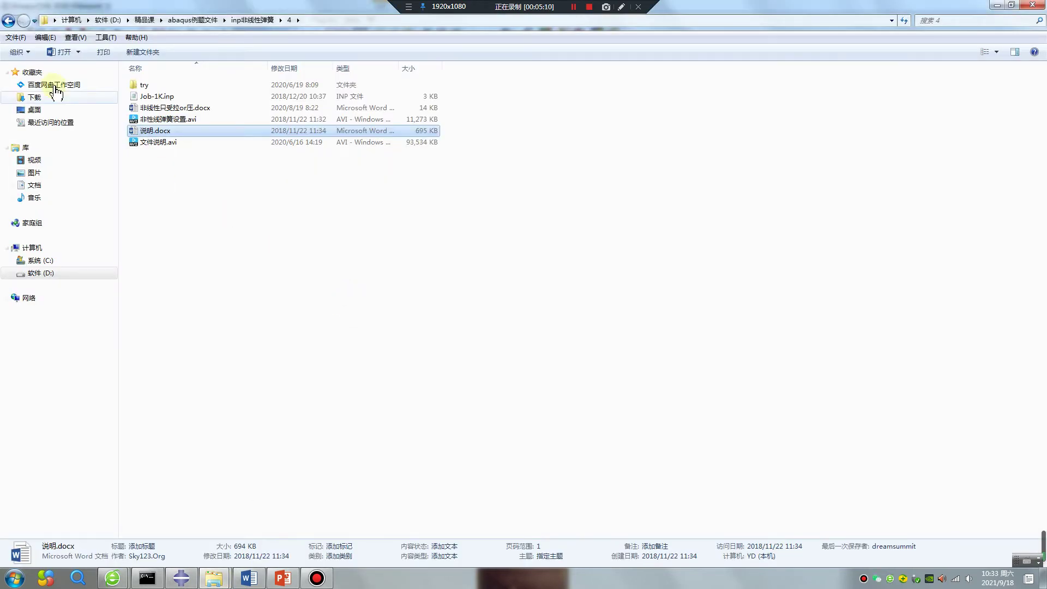
{"action": "left_click", "coordinate": [8, 21]}
{"action": "left_click", "coordinate": [8, 21]}
{"action": "left_click", "coordinate": [8, 21]}
{"action": "left_click", "coordinate": [8, 21]}
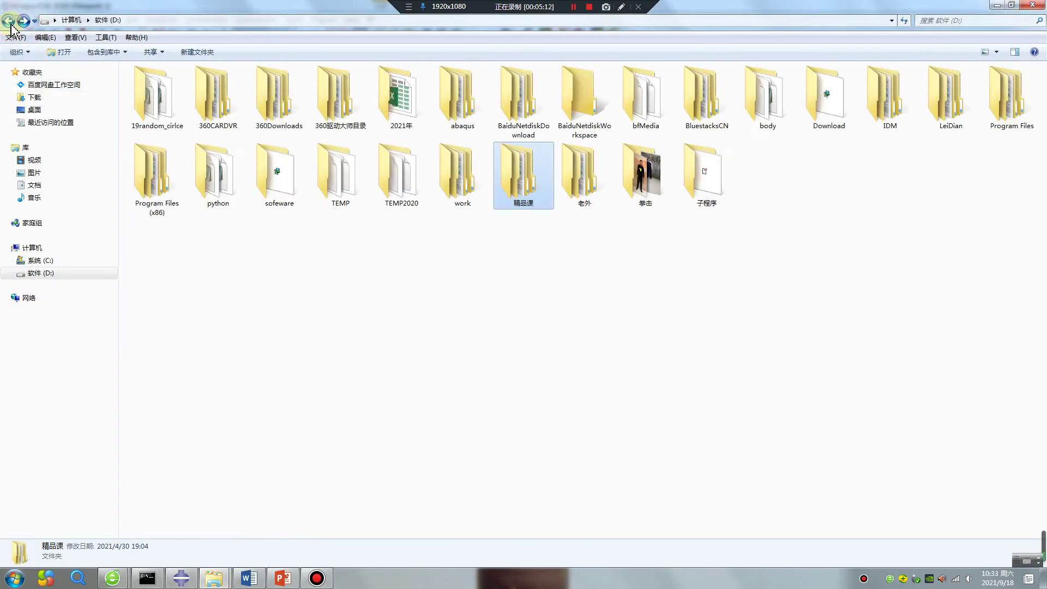
{"action": "double_click", "coordinate": [458, 172]}
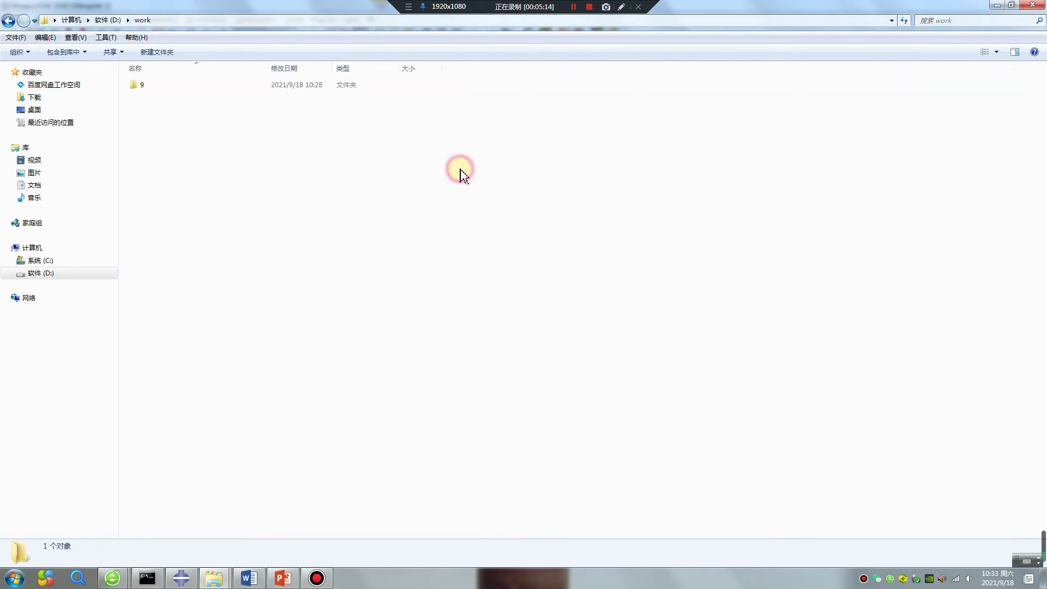
{"action": "double_click", "coordinate": [156, 84]}
{"action": "double_click", "coordinate": [153, 199]}
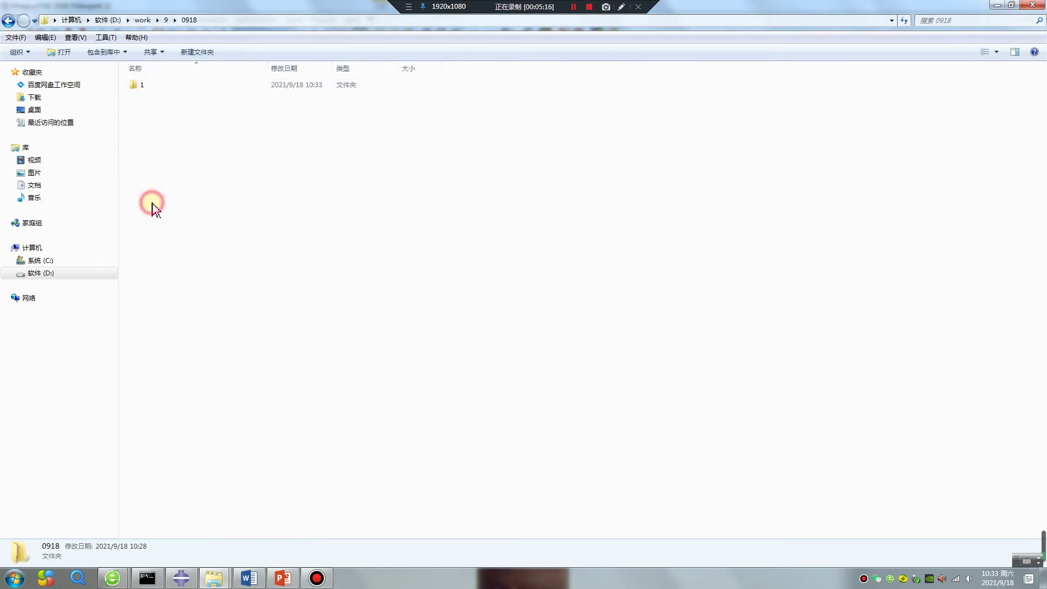
{"action": "double_click", "coordinate": [148, 85]}
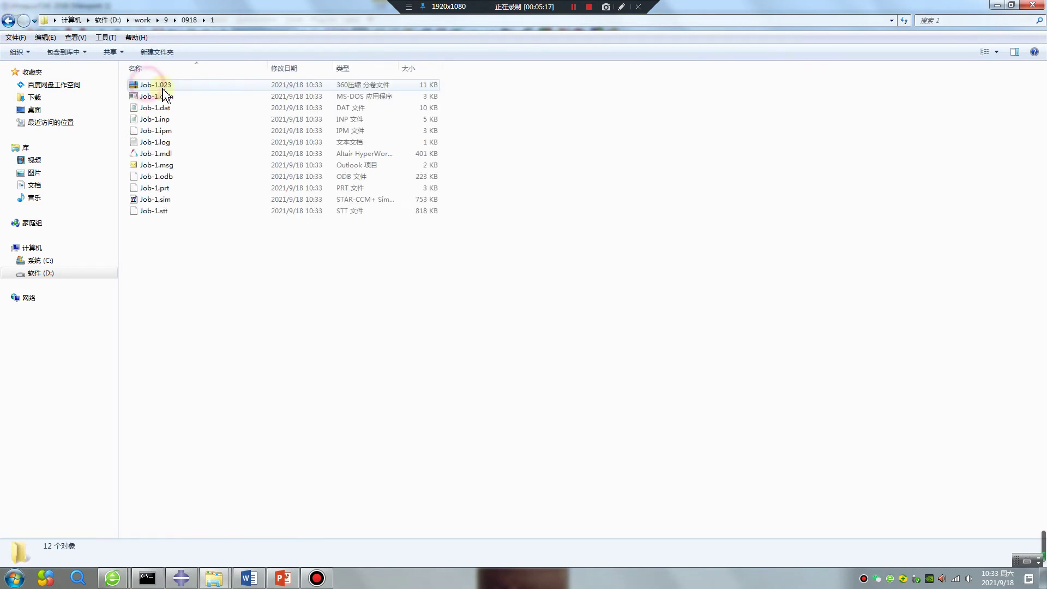
{"action": "left_click", "coordinate": [172, 120]}
{"action": "double_click", "coordinate": [173, 120]}
Append ",nonlinear" to the *Spring line of Springs/Dashpots-1-spring in the assembly section of Job-1.inp
{"action": "left_click_drag", "start_coordinate": [697, 137], "coordinate": [695, 420]}
{"action": "scroll", "coordinate": [503, 350], "scroll_direction": "up", "scroll_amount": 2}
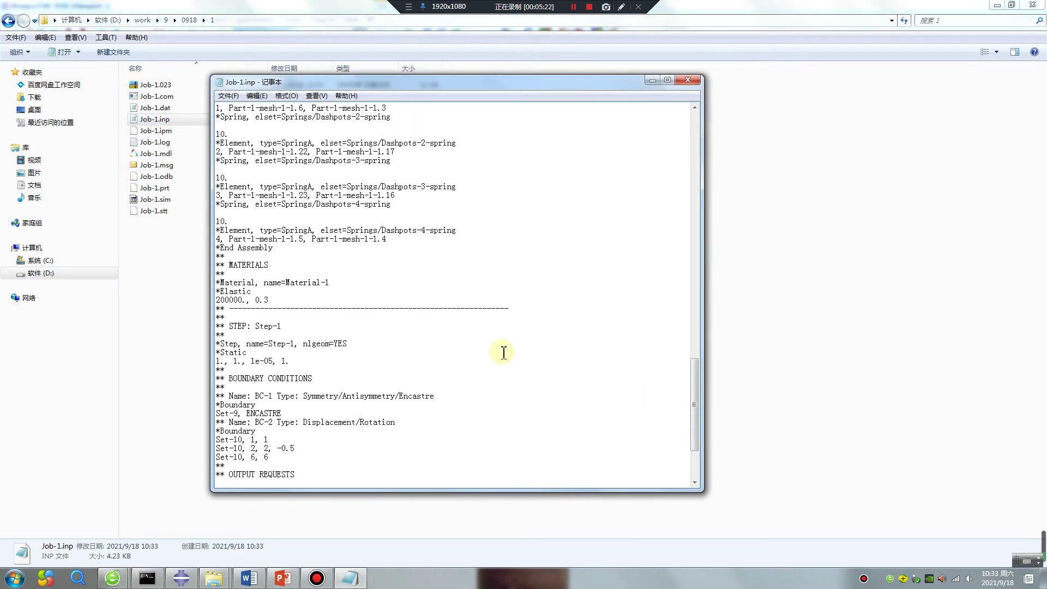
{"action": "scroll", "coordinate": [382, 355], "scroll_direction": "up", "scroll_amount": 3}
{"action": "scroll", "coordinate": [298, 324], "scroll_direction": "up", "scroll_amount": 2}
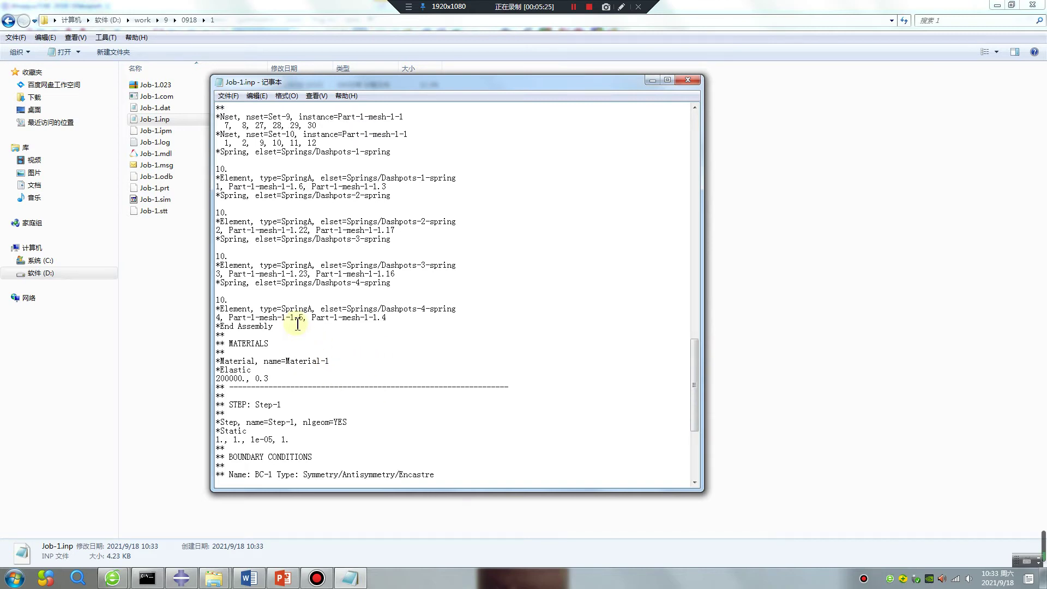
{"action": "scroll", "coordinate": [298, 324], "scroll_direction": "up", "scroll_amount": 1}
{"action": "scroll", "coordinate": [267, 269], "scroll_direction": "up", "scroll_amount": 1}
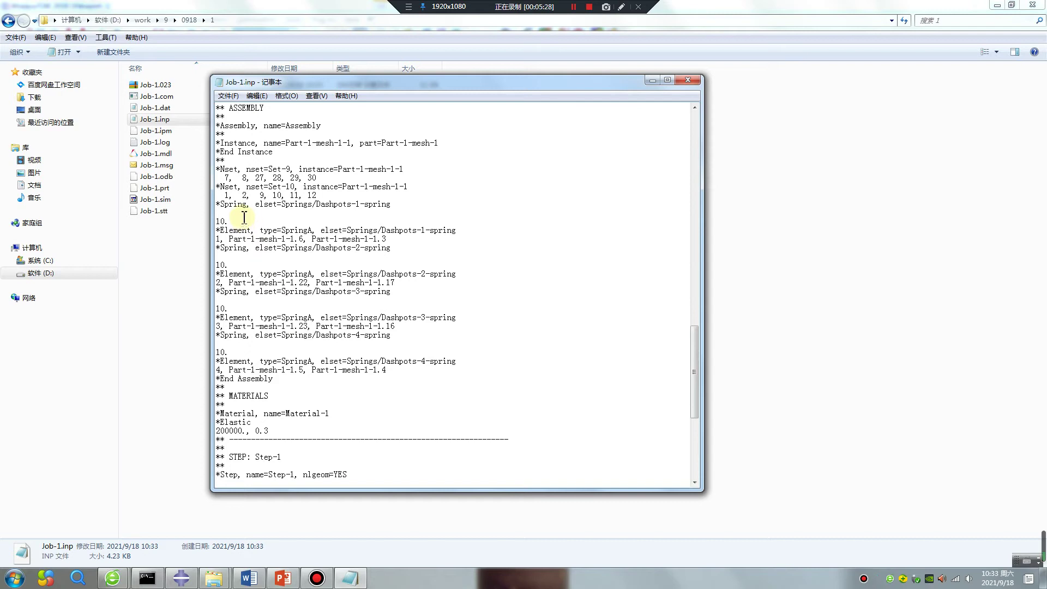
{"action": "left_click", "coordinate": [396, 204]}
{"action": "type", "text": "nonlinear"}
Check the nonlinear spring example in Word, and replace the first spring's stiffness in Job-1.inp with the lines 0,0, 0.2,100 and 0.5,200
{"action": "key", "text": "alt+Tab"}
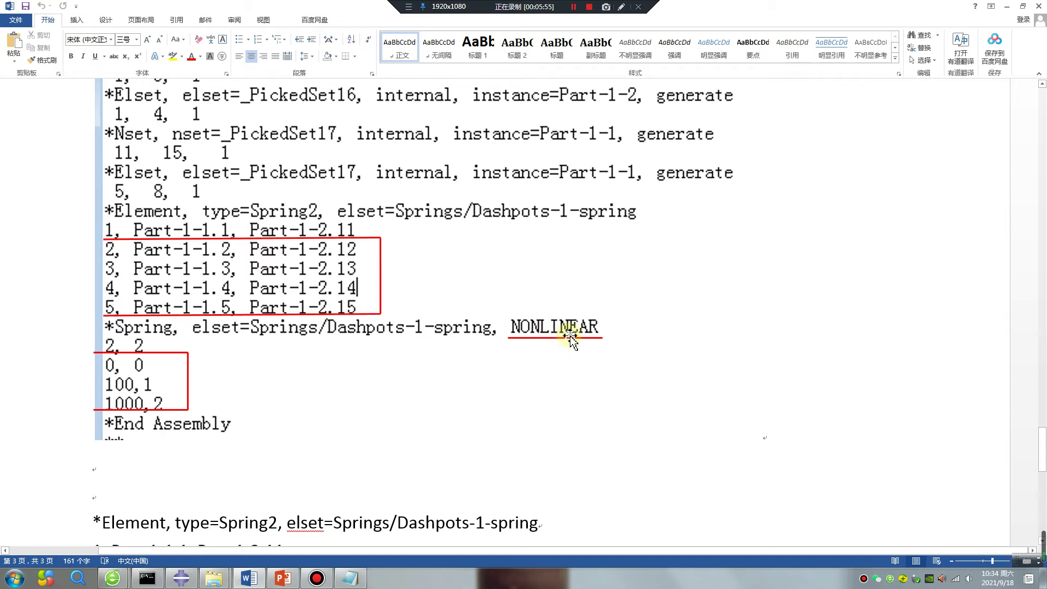
{"action": "left_click", "coordinate": [1008, 6]}
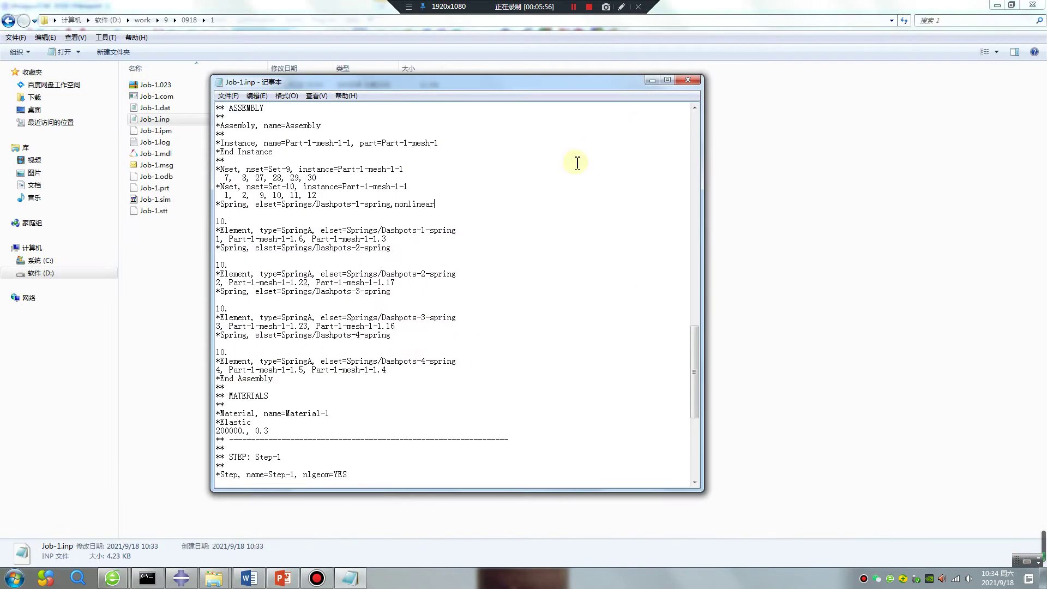
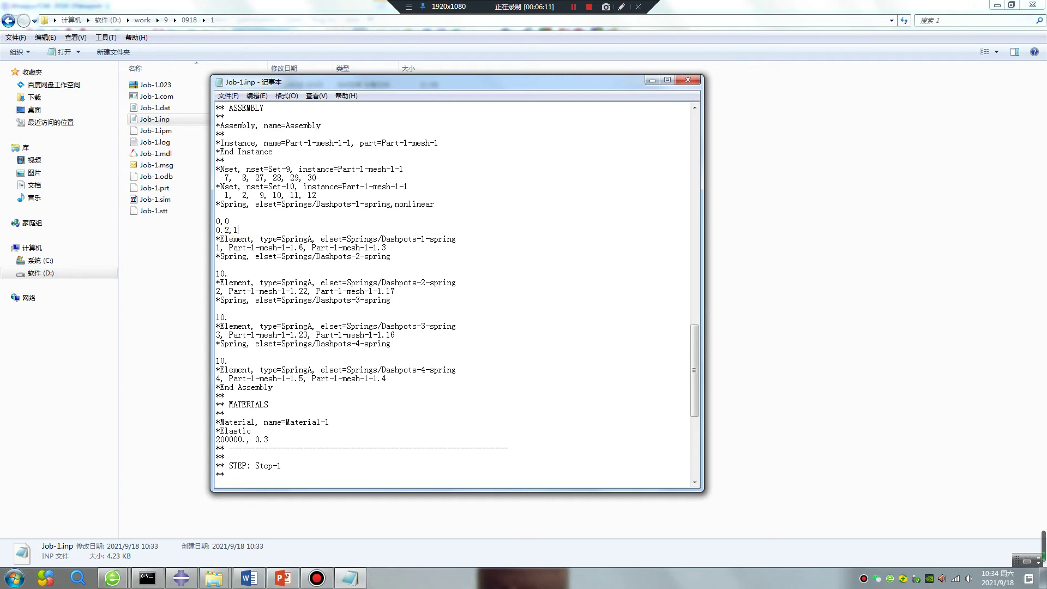
{"action": "type", "text": "00"}
{"action": "key", "text": "Return"}
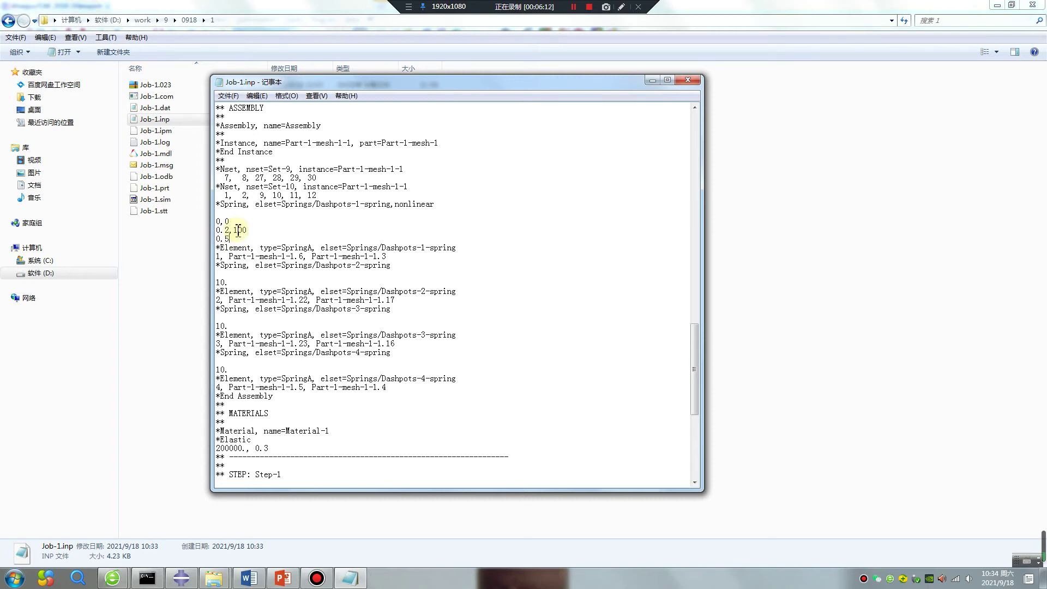
{"action": "type", "text": "0.5,20"}
{"action": "left_click_drag", "start_coordinate": [253, 238], "coordinate": [212, 223]}
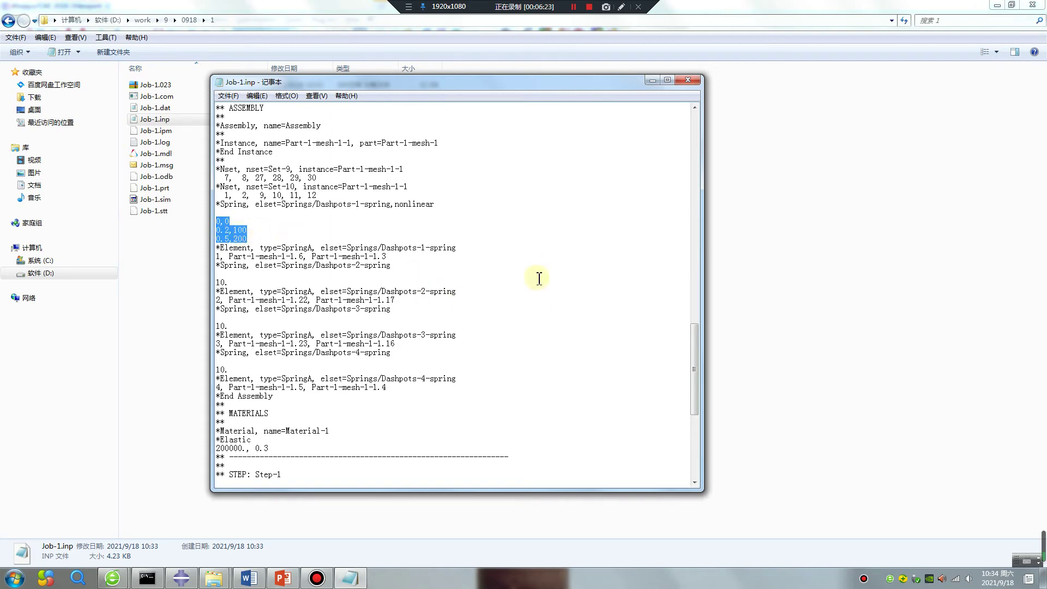
{"action": "left_click", "coordinate": [621, 6]}
{"action": "left_click_drag", "start_coordinate": [524, 283], "coordinate": [709, 290]}
{"action": "mouse_move", "coordinate": [535, 426]}
{"action": "left_mouse_down"}
{"action": "mouse_move", "coordinate": [616, 448]}
{"action": "mouse_move", "coordinate": [721, 454]}
{"action": "left_mouse_up"}
{"action": "mouse_move", "coordinate": [726, 116]}
{"action": "left_mouse_down"}
{"action": "mouse_move", "coordinate": [709, 133]}
{"action": "mouse_move", "coordinate": [741, 132]}
{"action": "mouse_move", "coordinate": [791, 225]}
{"action": "left_mouse_up"}
{"action": "mouse_move", "coordinate": [790, 143]}
{"action": "left_mouse_down"}
{"action": "mouse_move", "coordinate": [794, 170]}
{"action": "mouse_move", "coordinate": [833, 186]}
{"action": "mouse_move", "coordinate": [862, 188]}
{"action": "left_mouse_up"}
{"action": "left_click_drag", "start_coordinate": [898, 77], "coordinate": [903, 161]}
{"action": "left_click_drag", "start_coordinate": [927, 70], "coordinate": [910, 189]}
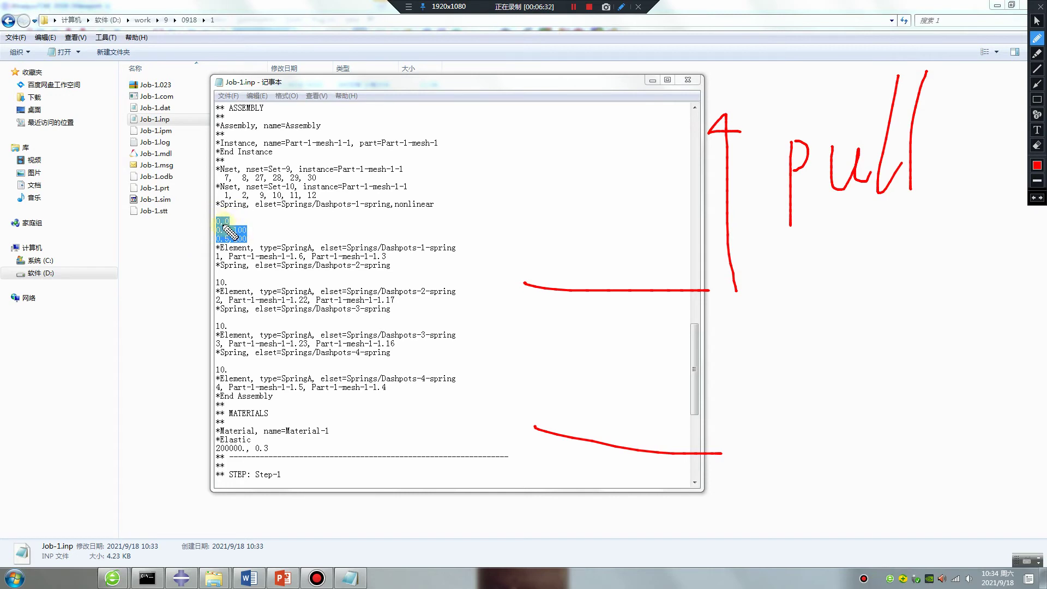
{"action": "key", "text": "Escape"}
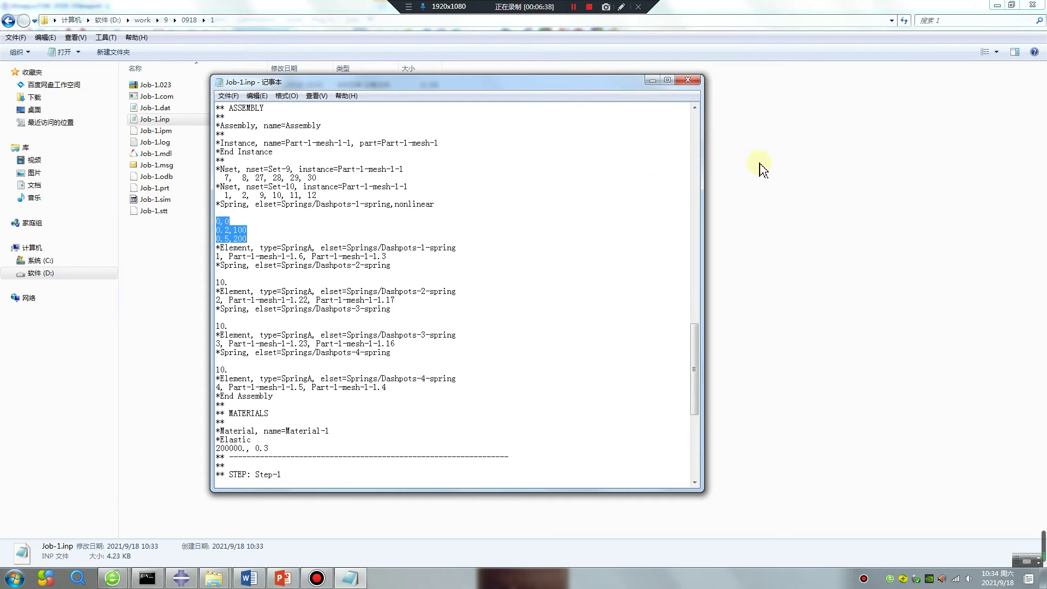
{"action": "left_click", "coordinate": [620, 8]}
{"action": "left_click_drag", "start_coordinate": [650, 220], "coordinate": [968, 220]}
{"action": "left_click_drag", "start_coordinate": [636, 404], "coordinate": [934, 411]}
{"action": "left_click_drag", "start_coordinate": [780, 112], "coordinate": [812, 198]}
{"action": "left_click_drag", "start_coordinate": [789, 222], "coordinate": [771, 181]}
{"action": "left_click_drag", "start_coordinate": [855, 226], "coordinate": [851, 104]}
{"action": "mouse_move", "coordinate": [843, 206]}
{"action": "left_mouse_down"}
{"action": "mouse_move", "coordinate": [886, 237]}
{"action": "mouse_move", "coordinate": [906, 188]}
{"action": "left_mouse_up"}
{"action": "left_click_drag", "start_coordinate": [911, 104], "coordinate": [917, 203]}
{"action": "left_click_drag", "start_coordinate": [912, 163], "coordinate": [934, 221]}
{"action": "left_click_drag", "start_coordinate": [744, 243], "coordinate": [745, 398]}
{"action": "left_click_drag", "start_coordinate": [746, 222], "coordinate": [745, 230]}
{"action": "left_click_drag", "start_coordinate": [747, 279], "coordinate": [747, 339]}
{"action": "left_click_drag", "start_coordinate": [752, 375], "coordinate": [748, 401]}
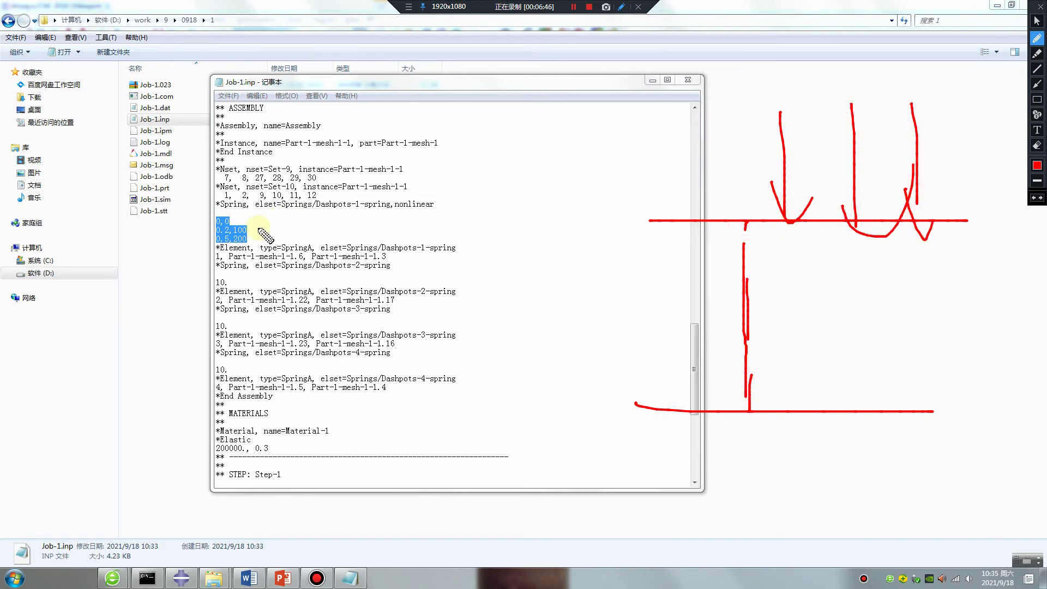
{"action": "key", "text": "Escape"}
{"action": "left_click_drag", "start_coordinate": [247, 240], "coordinate": [212, 226]}
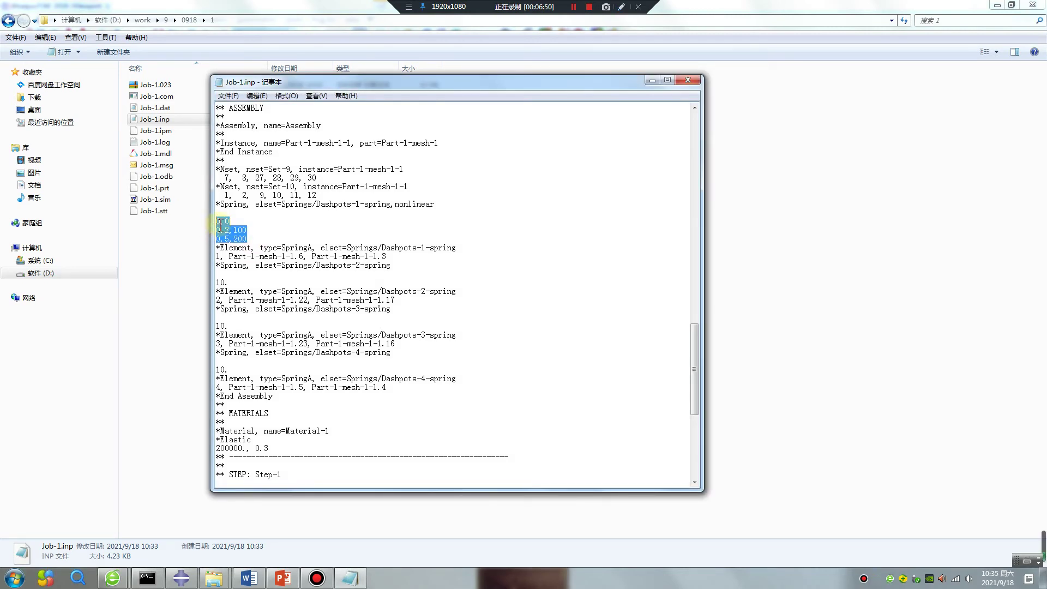
Replace the first spring's force-displacement lines in Job-1.inp with -0.5,-100, -0.2,-50 and 0,0
{"action": "key", "text": "Delete"}
{"action": "type", "text": "-0.5"}
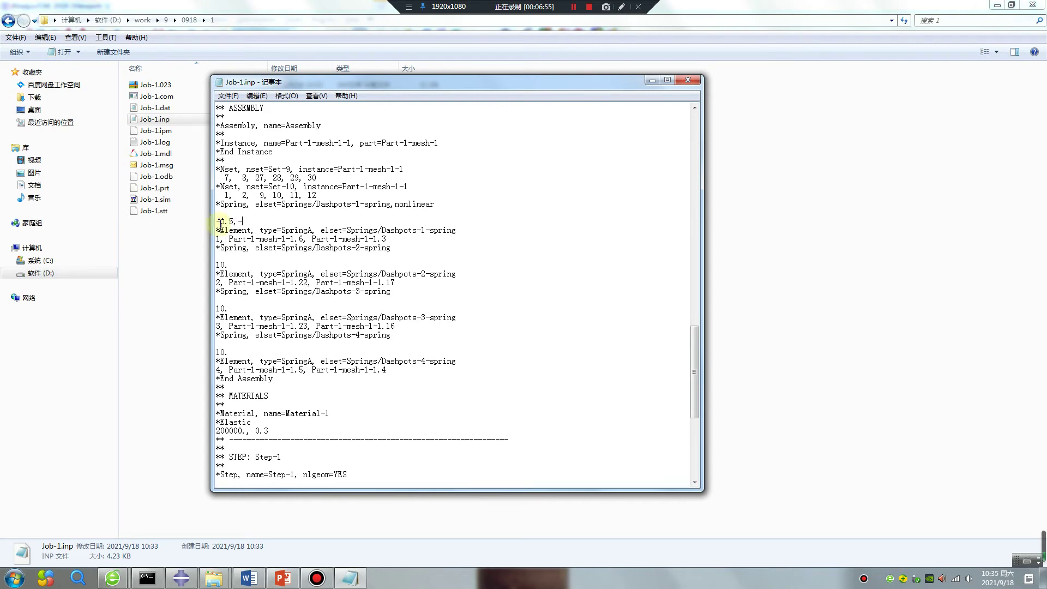
{"action": "type", "text": ",-100"}
{"action": "key", "text": "Return"}
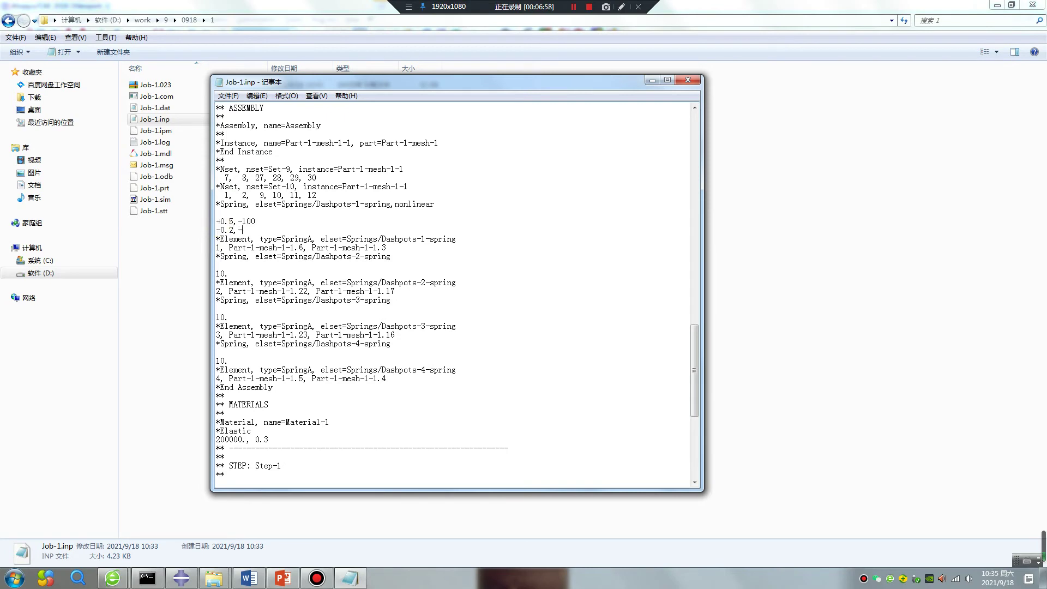
{"action": "type", "text": "-0.2,-50"}
{"action": "key", "text": "Return"}
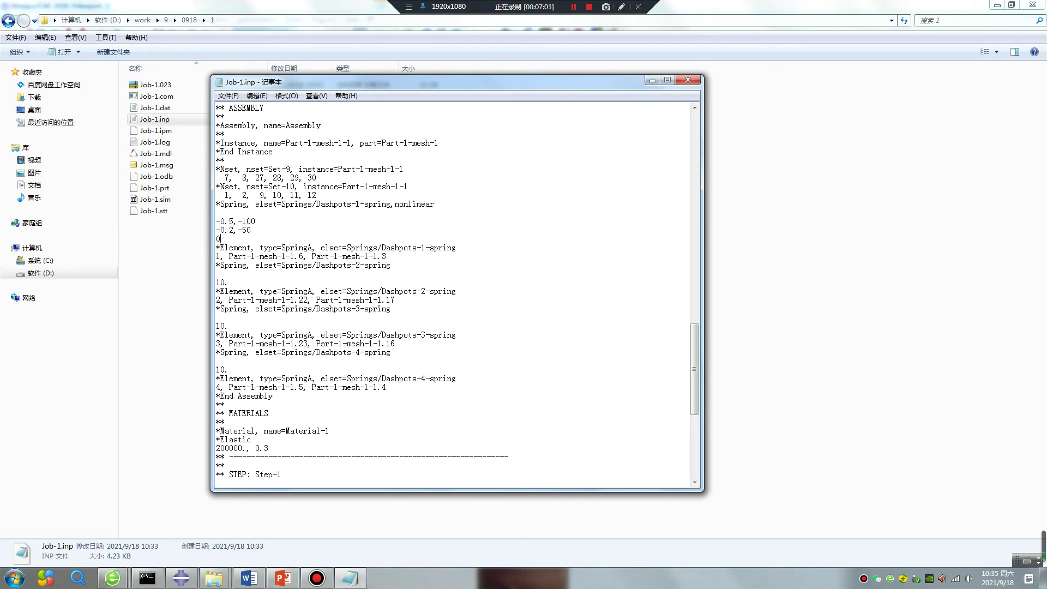
{"action": "type", "text": "0,0"}
{"action": "key", "text": "Return"}
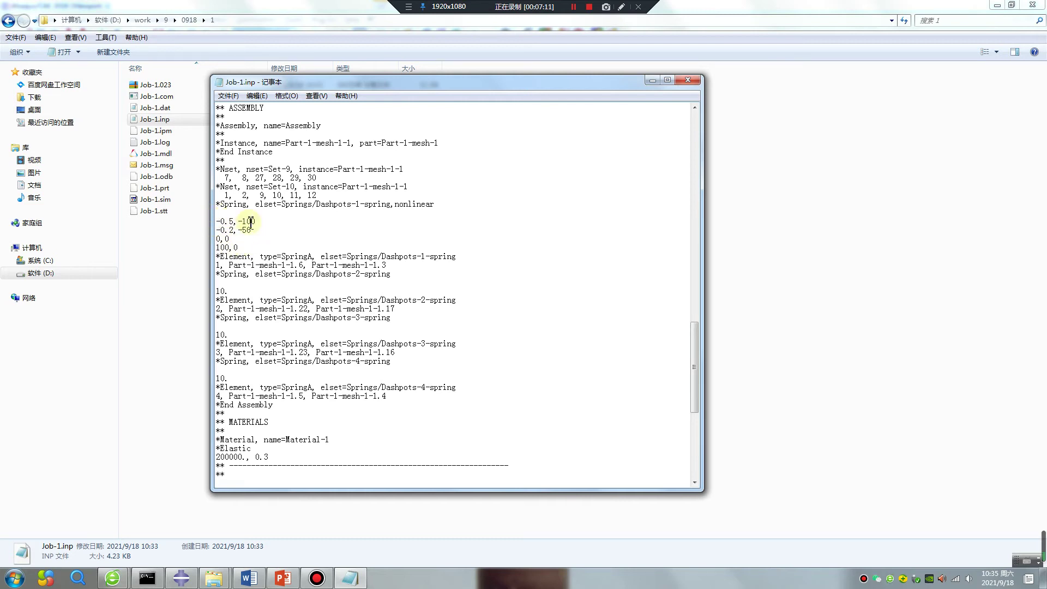
{"action": "left_click", "coordinate": [621, 7]}
{"action": "left_click_drag", "start_coordinate": [657, 190], "coordinate": [898, 209]}
{"action": "left_click_drag", "start_coordinate": [585, 378], "coordinate": [961, 388]}
{"action": "left_click_drag", "start_coordinate": [819, 116], "coordinate": [811, 199]}
{"action": "left_click_drag", "start_coordinate": [804, 172], "coordinate": [841, 175]}
{"action": "mouse_move", "coordinate": [775, 203]}
{"action": "left_mouse_down"}
{"action": "mouse_move", "coordinate": [773, 385]}
{"action": "mouse_move", "coordinate": [724, 206]}
{"action": "mouse_move", "coordinate": [779, 381]}
{"action": "mouse_move", "coordinate": [747, 167]}
{"action": "mouse_move", "coordinate": [765, 382]}
{"action": "mouse_move", "coordinate": [721, 373]}
{"action": "left_mouse_up"}
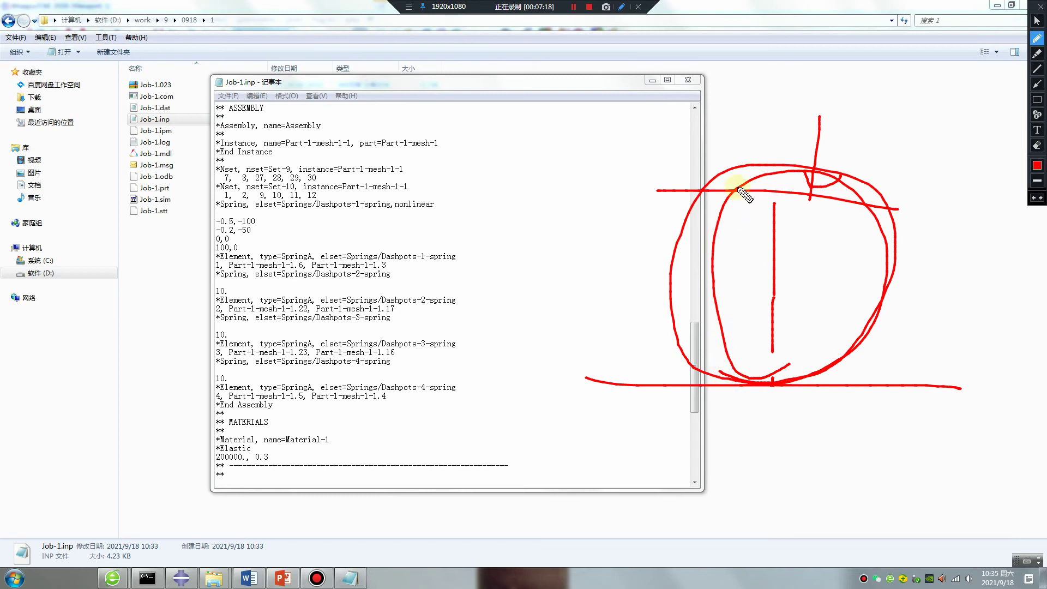
{"action": "mouse_move", "coordinate": [693, 181]}
{"action": "left_mouse_down"}
{"action": "mouse_move", "coordinate": [700, 65]}
{"action": "mouse_move", "coordinate": [684, 76]}
{"action": "mouse_move", "coordinate": [719, 73]}
{"action": "left_mouse_up"}
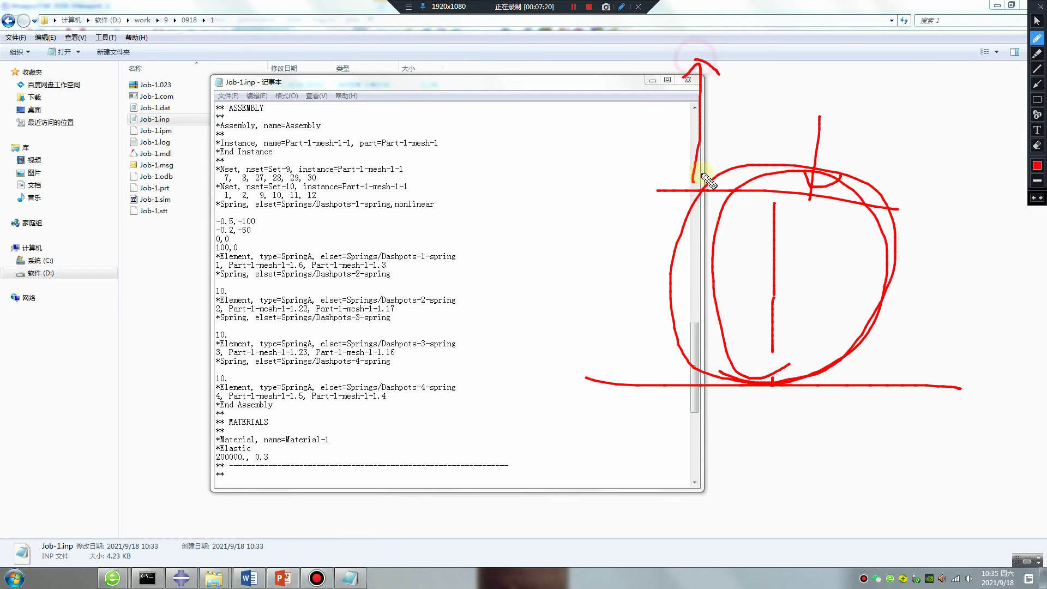
{"action": "mouse_move", "coordinate": [653, 190]}
{"action": "left_mouse_down"}
{"action": "mouse_move", "coordinate": [649, 130]}
{"action": "mouse_move", "coordinate": [782, 122]}
{"action": "mouse_move", "coordinate": [883, 134]}
{"action": "mouse_move", "coordinate": [891, 176]}
{"action": "left_mouse_up"}
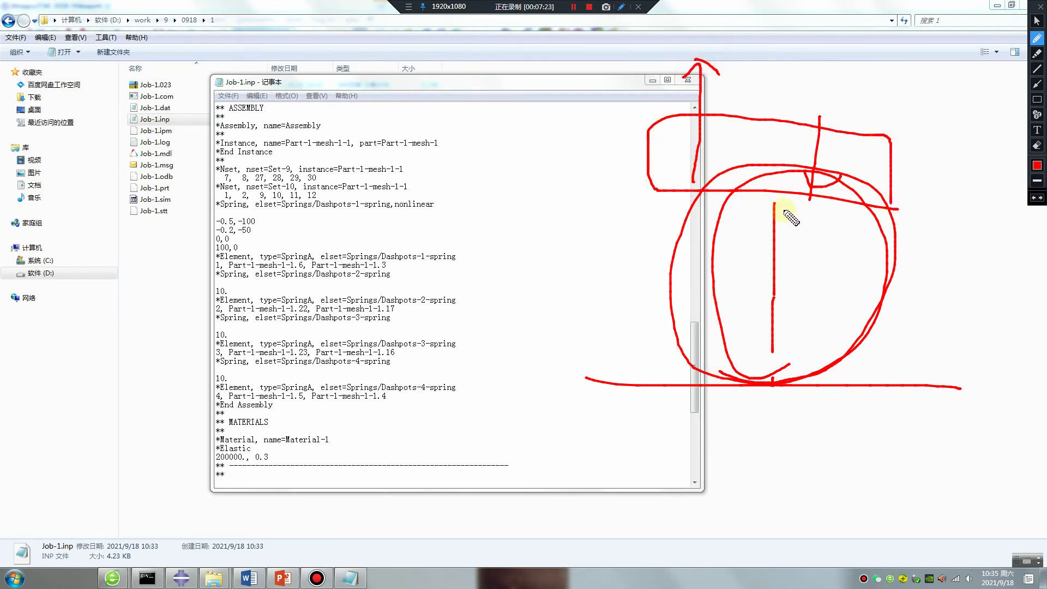
{"action": "mouse_move", "coordinate": [775, 193]}
{"action": "left_mouse_down"}
{"action": "mouse_move", "coordinate": [775, 387]}
{"action": "mouse_move", "coordinate": [755, 355]}
{"action": "mouse_move", "coordinate": [748, 206]}
{"action": "mouse_move", "coordinate": [823, 226]}
{"action": "mouse_move", "coordinate": [764, 391]}
{"action": "left_mouse_up"}
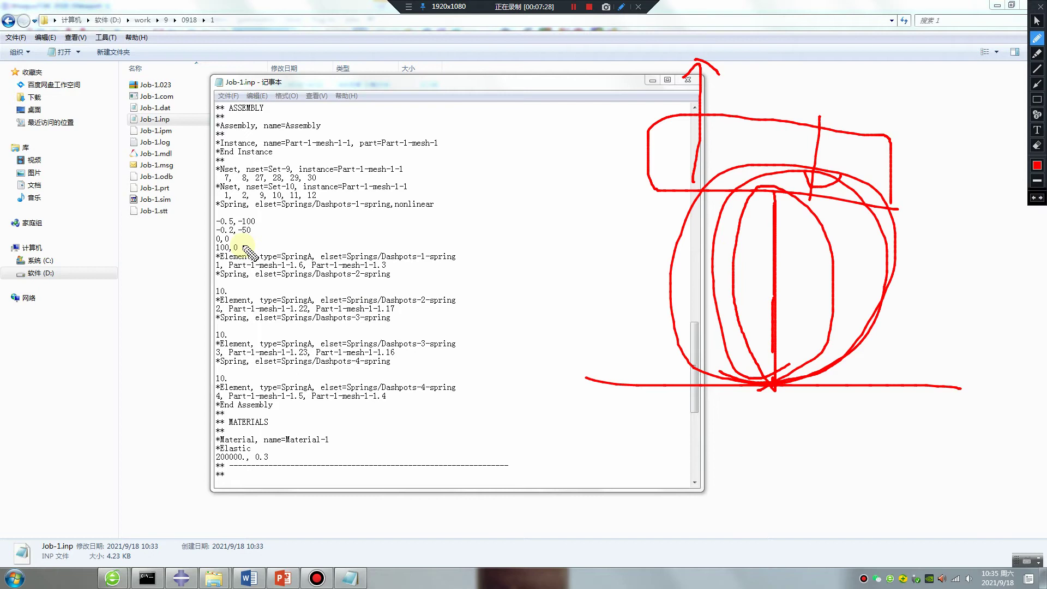
{"action": "key", "text": "Escape"}
Replace the 100,0 line of the first spring with the lines 0.2,50 and 0.5,100
{"action": "left_click_drag", "start_coordinate": [240, 247], "coordinate": [216, 247]}
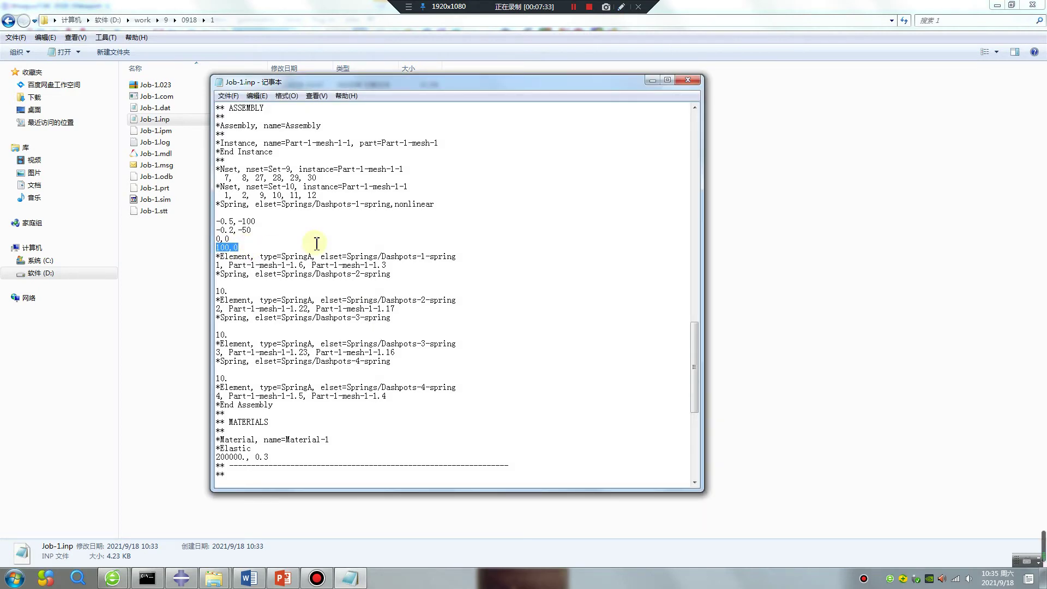
{"action": "type", "text": "0.2,50"}
{"action": "key", "text": "Return"}
{"action": "type", "text": "0.5,"}
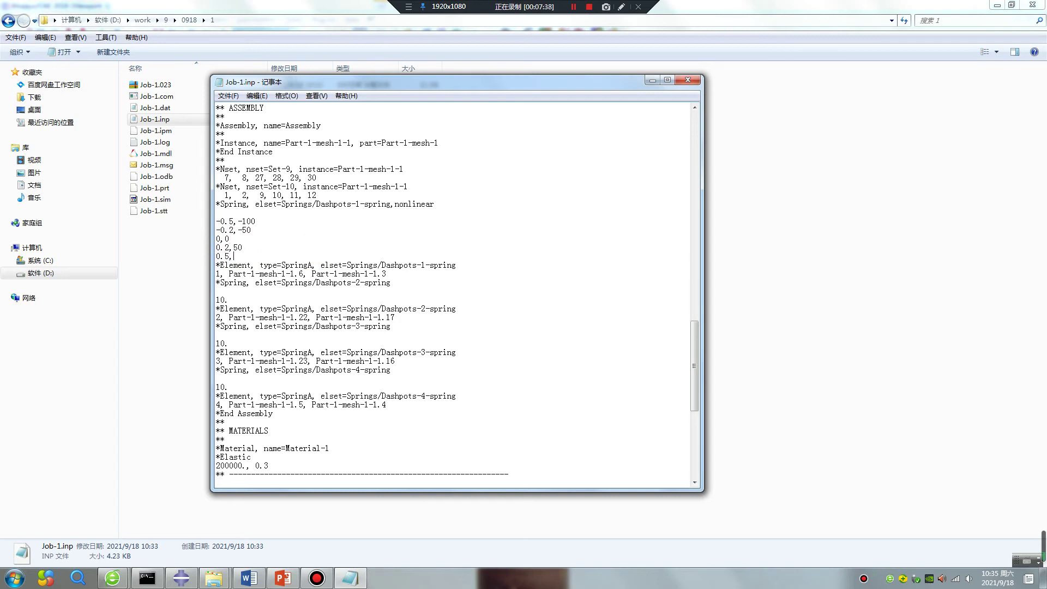
{"action": "type", "text": "100"}
Append ",nonlinear" to the *Spring line of Springs/Dashpots-2-spring and replace its stiffness with a copy of the first spring's five data lines
{"action": "left_click_drag", "start_coordinate": [438, 204], "coordinate": [391, 204]}
{"action": "left_click", "coordinate": [400, 288]}
{"action": "left_click_drag", "start_coordinate": [248, 256], "coordinate": [213, 225]}
{"action": "key", "text": "ctrl+c"}
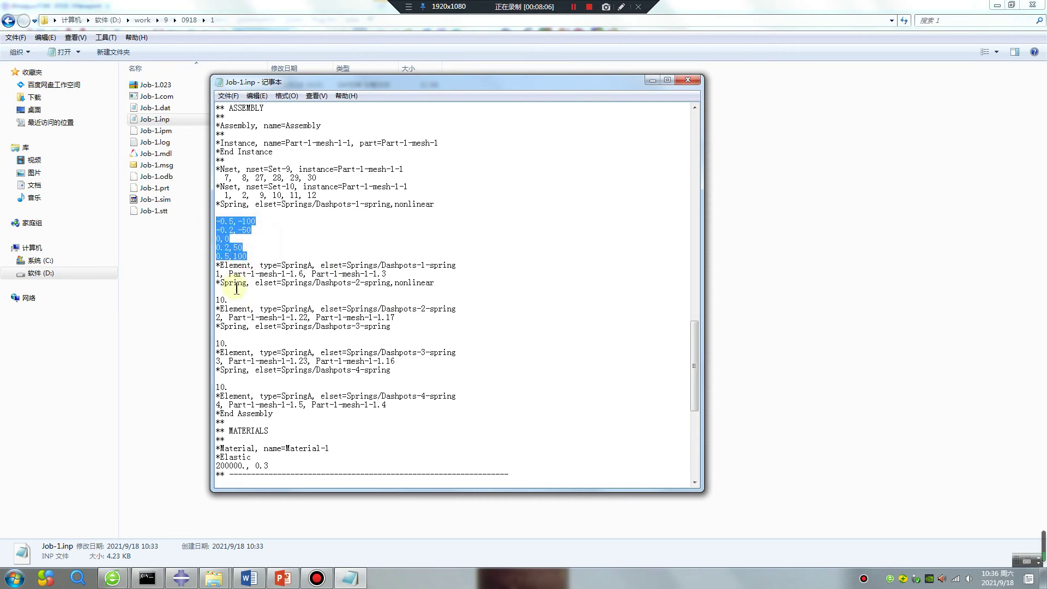
{"action": "left_click_drag", "start_coordinate": [233, 300], "coordinate": [210, 299]}
{"action": "key", "text": "ctrl+v"}
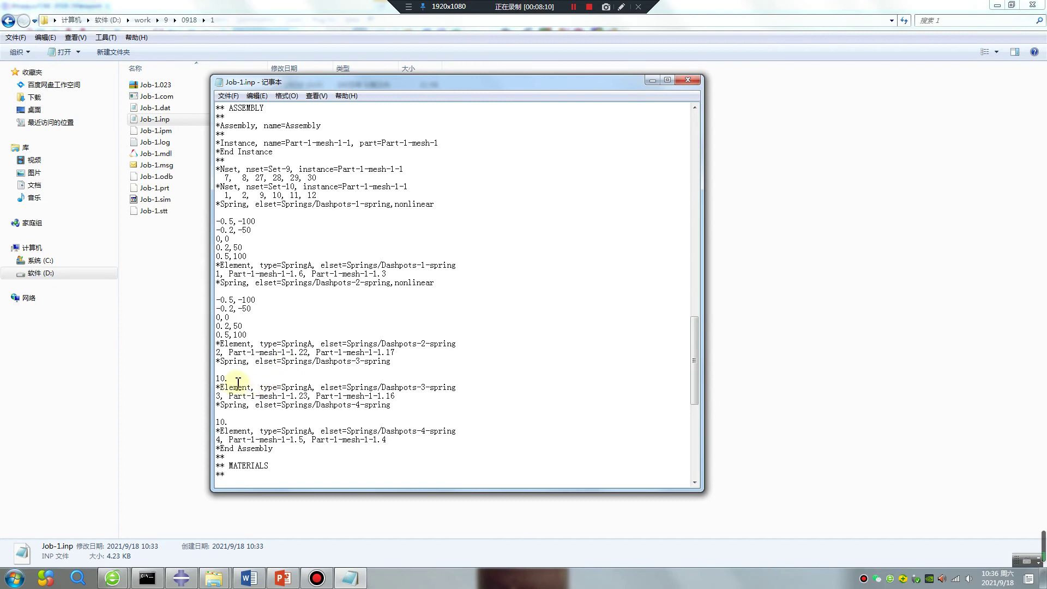
Replace the stiffness values of Springs/Dashpots-3-spring and Springs/Dashpots-4-spring with the same five data lines
{"action": "left_click_drag", "start_coordinate": [230, 378], "coordinate": [210, 405]}
{"action": "key", "text": "ctrl+v"}
{"action": "scroll", "coordinate": [238, 411], "scroll_direction": "down", "scroll_amount": 2}
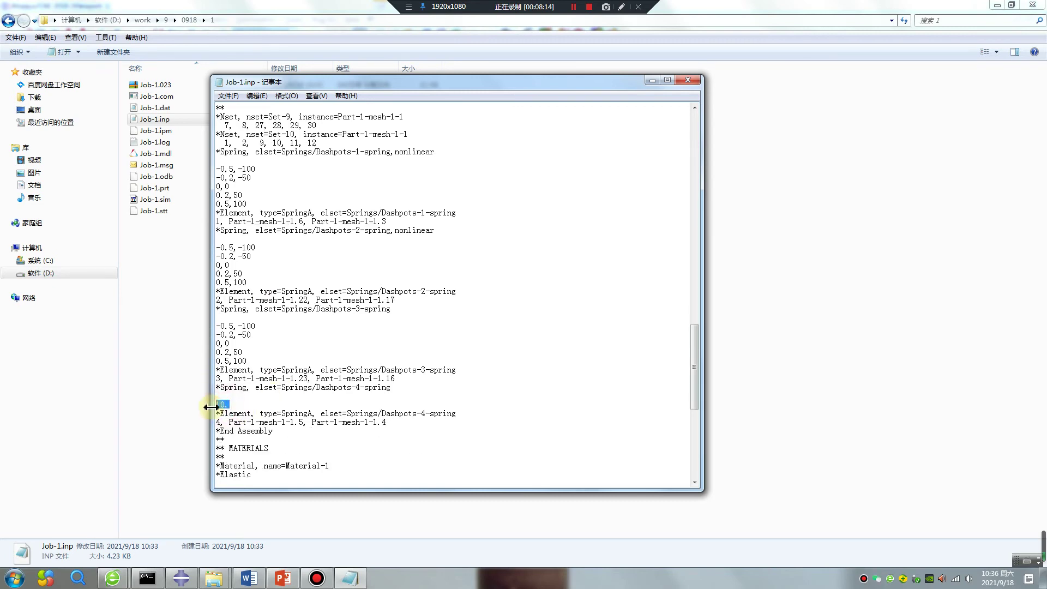
{"action": "key", "text": "ctrl+v"}
{"action": "scroll", "coordinate": [288, 404], "scroll_direction": "down", "scroll_amount": 3}
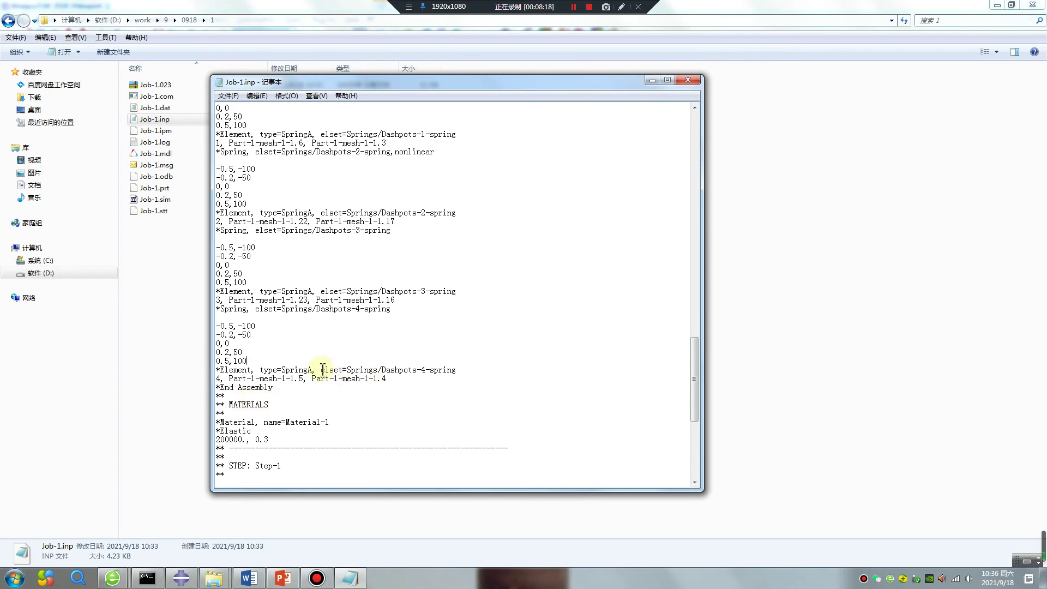
Append ",nonlinear" to the *Spring lines of Springs/Dashpots-3-spring and Springs/Dashpots-4-spring
{"action": "scroll", "coordinate": [275, 338], "scroll_direction": "up", "scroll_amount": 2}
{"action": "scroll", "coordinate": [270, 245], "scroll_direction": "up", "scroll_amount": 1}
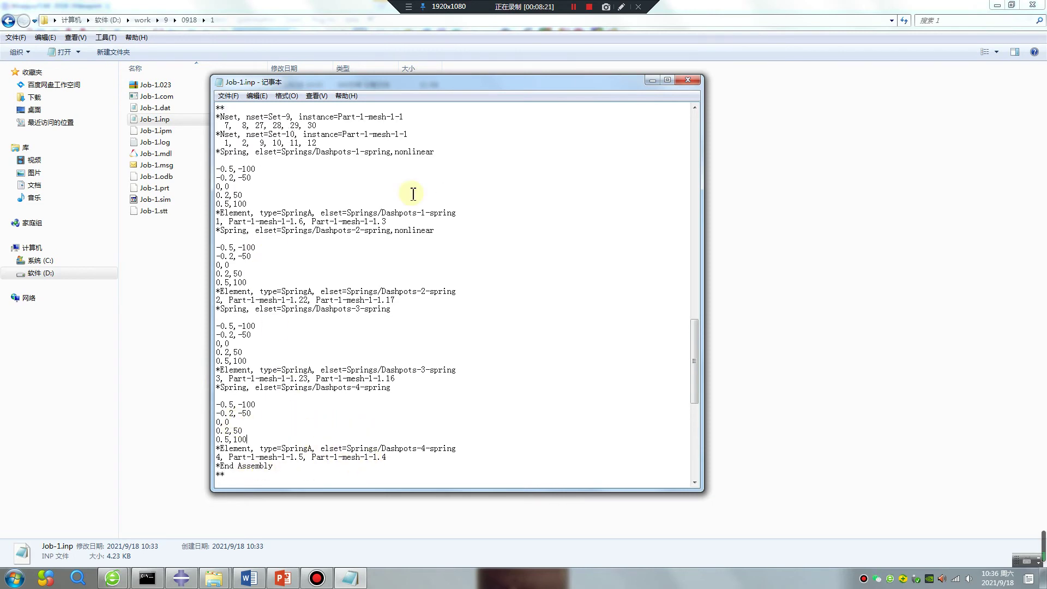
{"action": "left_click_drag", "start_coordinate": [452, 152], "coordinate": [391, 151]}
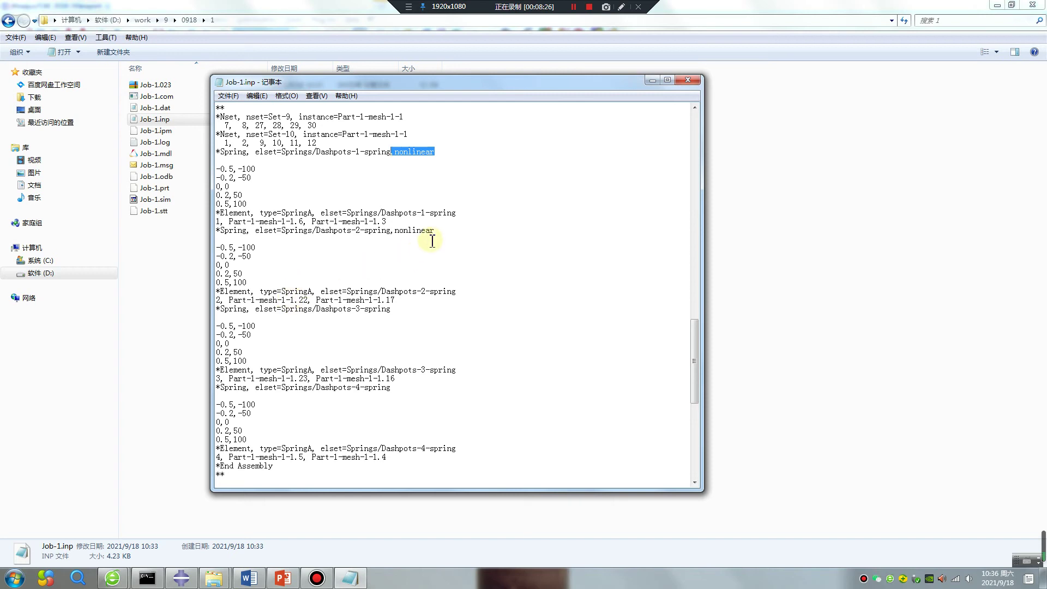
{"action": "left_click", "coordinate": [395, 310]}
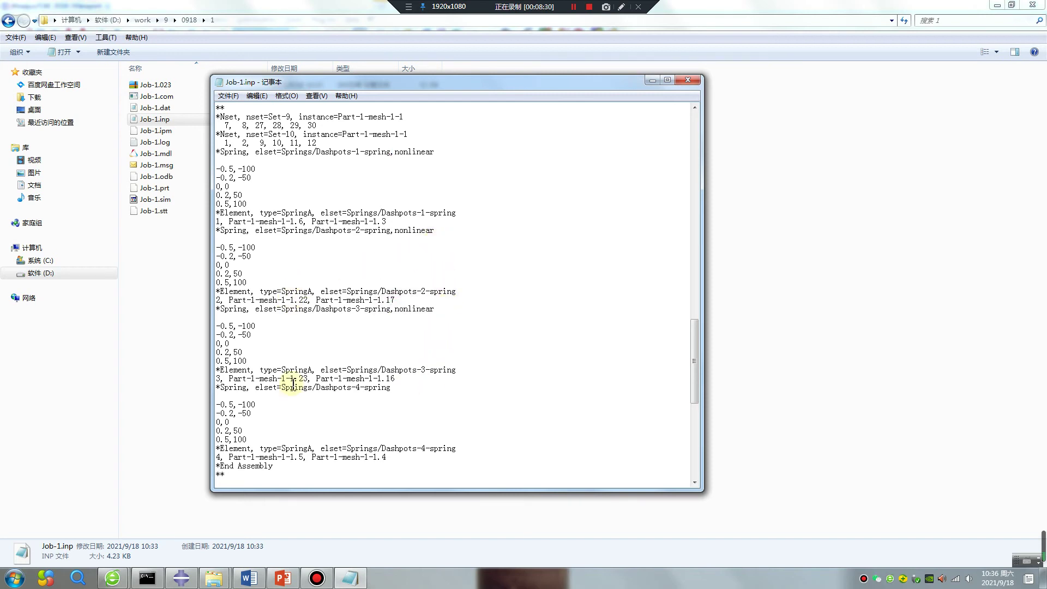
{"action": "left_click", "coordinate": [392, 388]}
Review the edited spring definitions, and switch to Abaqus/CAE to view the springs between the blocks in the Interaction module
{"action": "scroll", "coordinate": [453, 404], "scroll_direction": "down", "scroll_amount": 2}
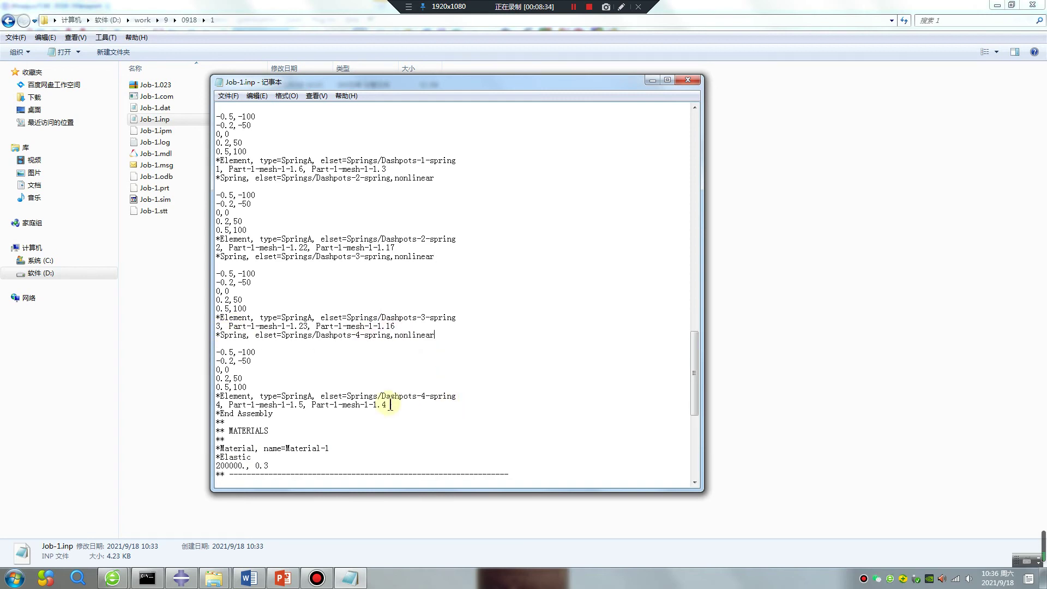
{"action": "scroll", "coordinate": [344, 401], "scroll_direction": "down", "scroll_amount": 1}
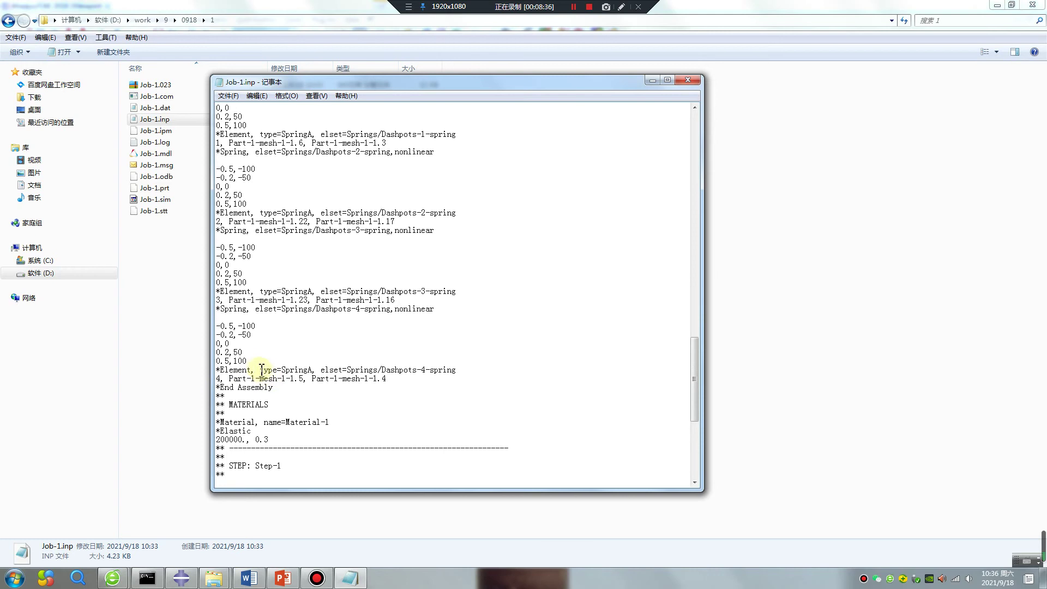
{"action": "scroll", "coordinate": [263, 367], "scroll_direction": "up", "scroll_amount": 2}
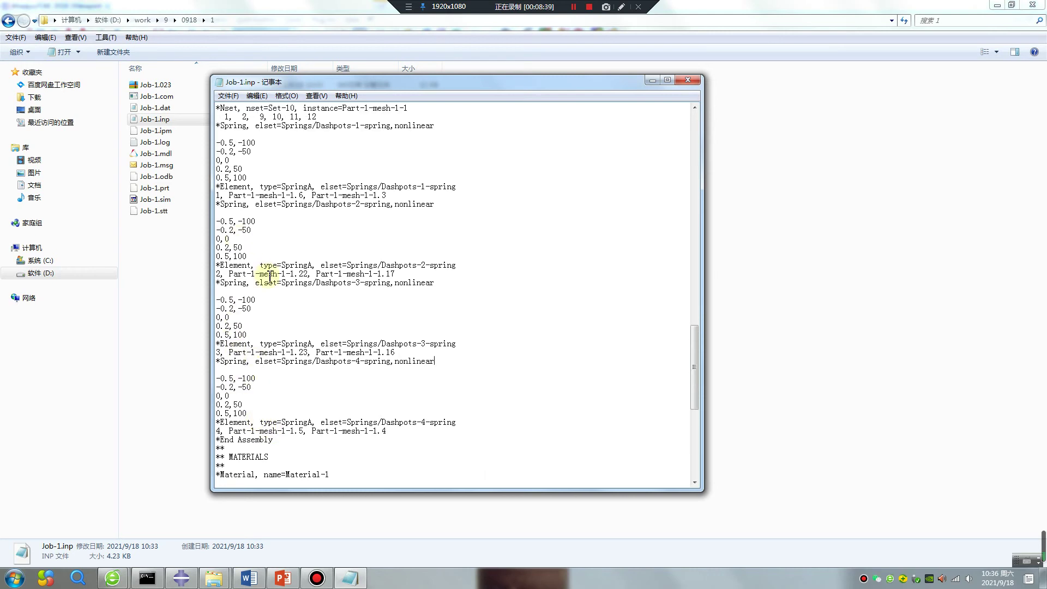
{"action": "scroll", "coordinate": [269, 276], "scroll_direction": "up", "scroll_amount": 1}
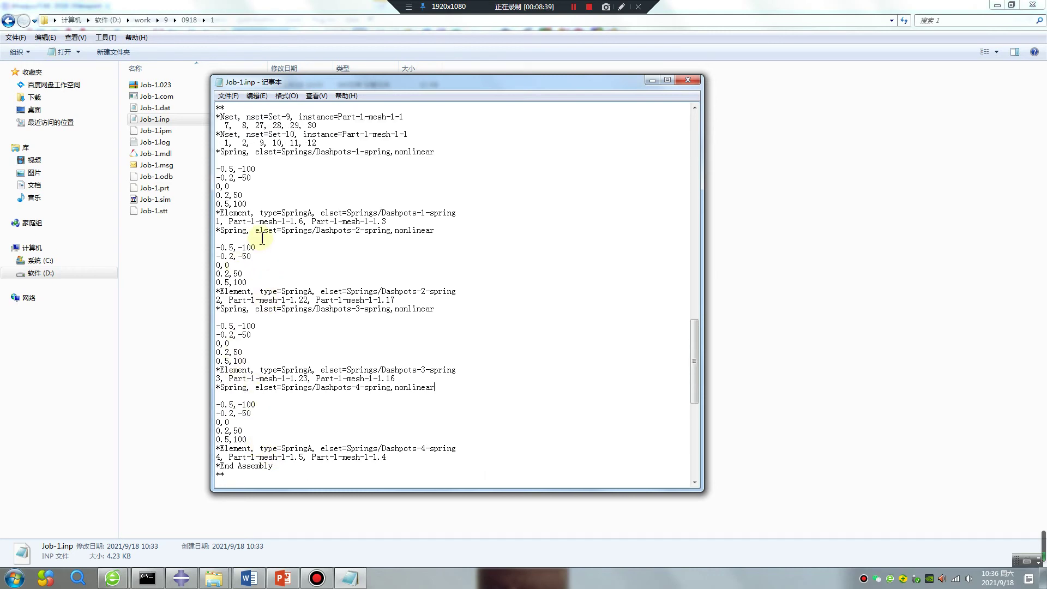
{"action": "left_click", "coordinate": [189, 578]}
{"action": "left_click", "coordinate": [251, 66]}
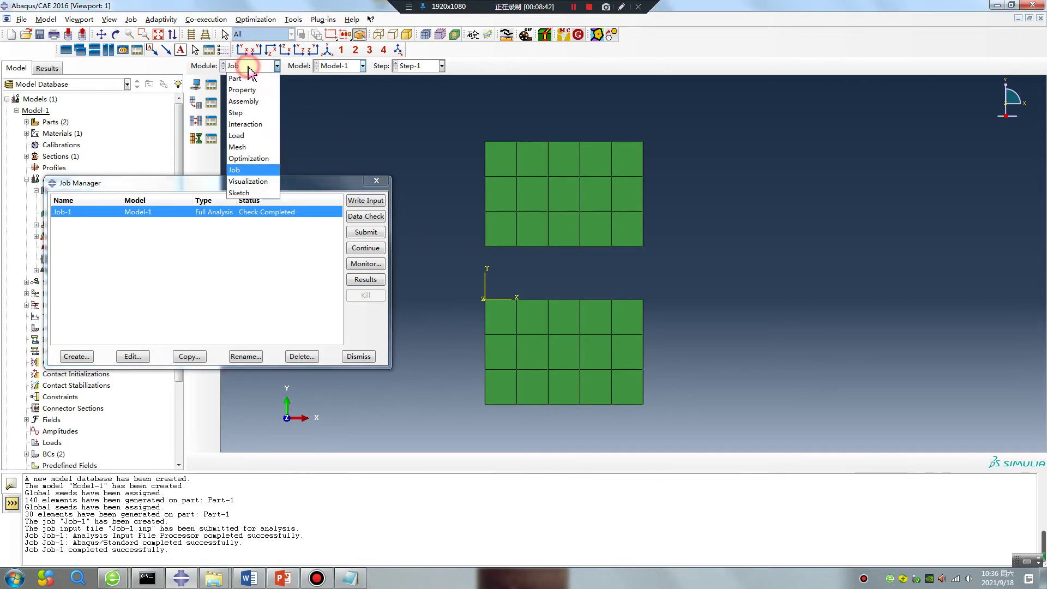
{"action": "left_click", "coordinate": [256, 125]}
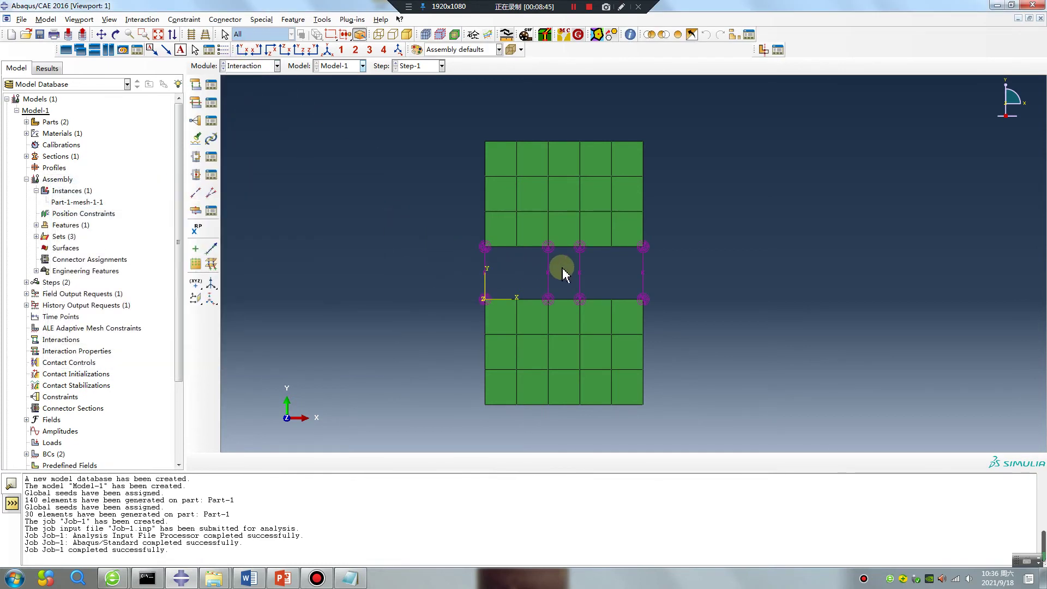
Switch back to Job-1.inp in Notepad, save the edited file and close it
{"action": "left_click", "coordinate": [350, 579]}
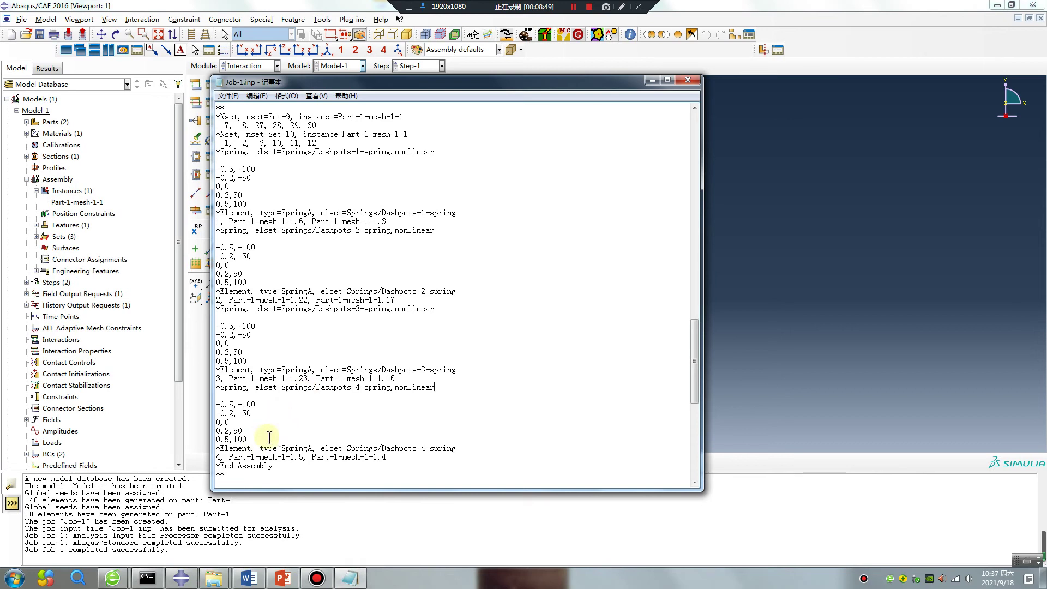
{"action": "left_click", "coordinate": [229, 101]}
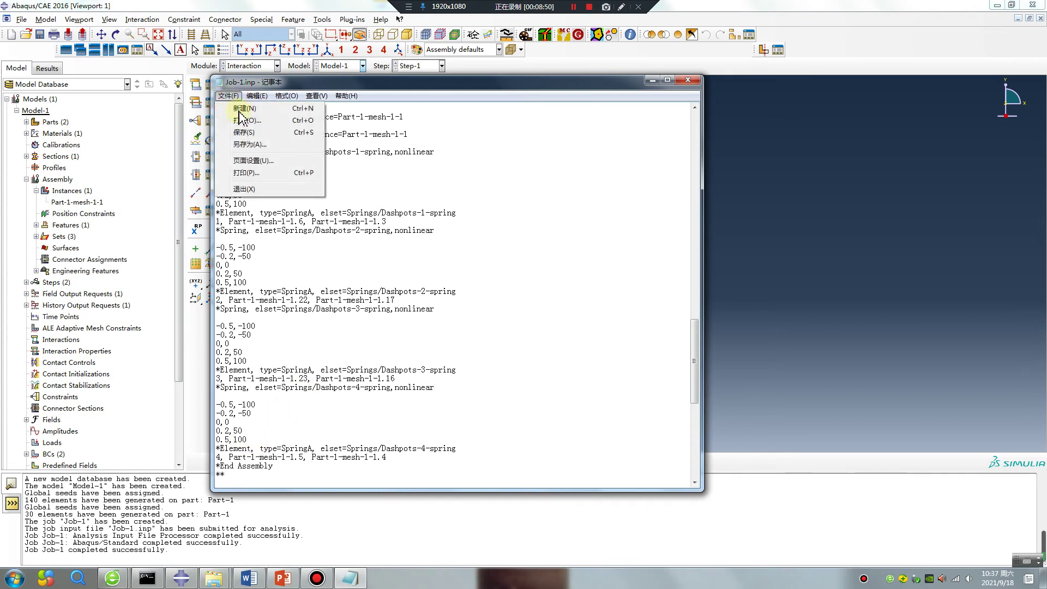
{"action": "left_click", "coordinate": [248, 132]}
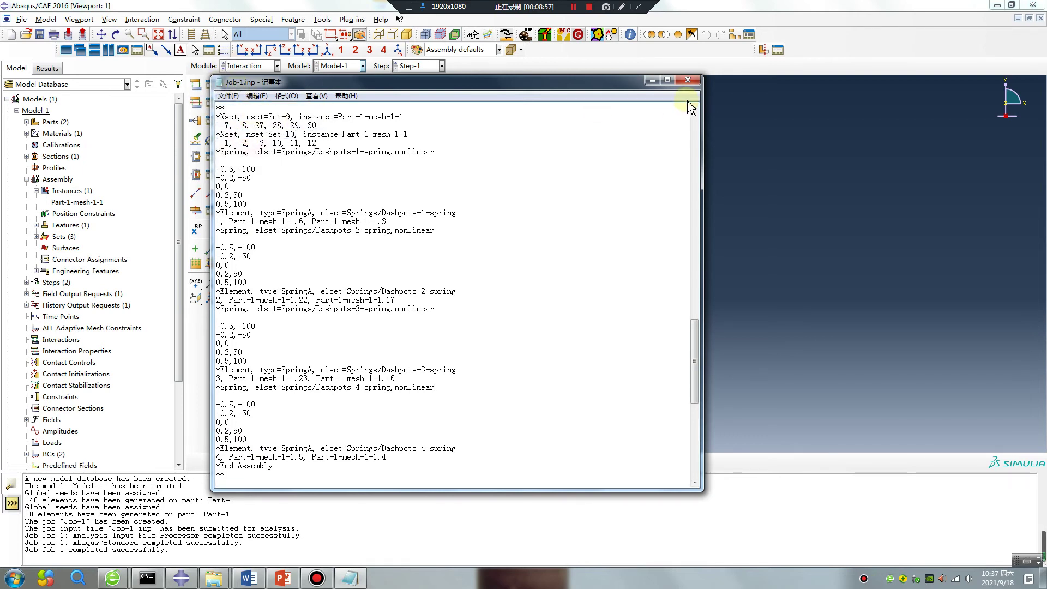
{"action": "left_click", "coordinate": [688, 80]}
Start a new job named Job-100 in the Job module with Input file as source, selecting D:\work\9\0918\1\Job-1.inp
{"action": "left_click", "coordinate": [248, 66]}
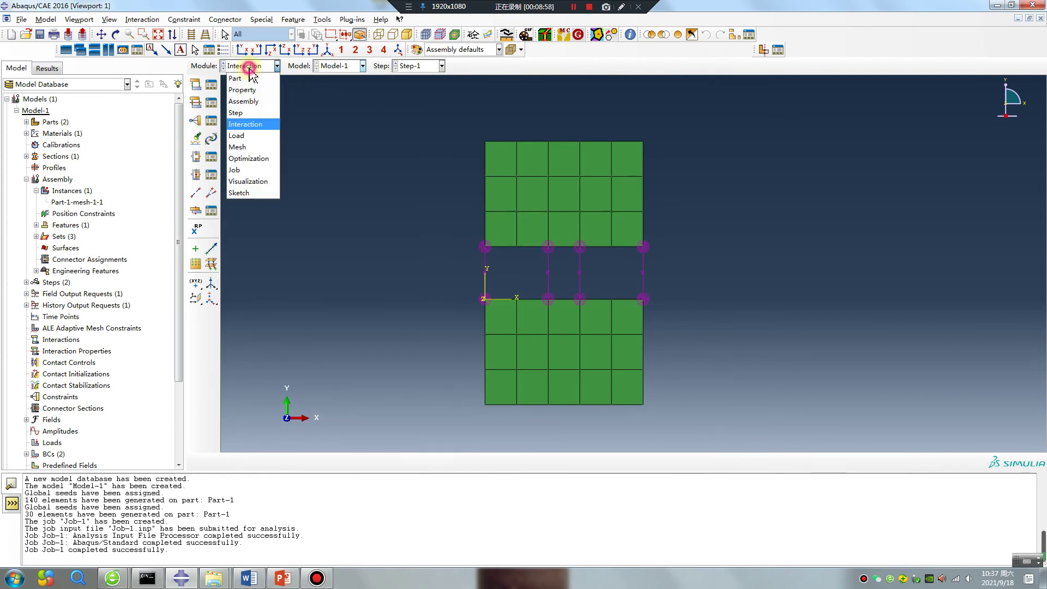
{"action": "left_click", "coordinate": [256, 170]}
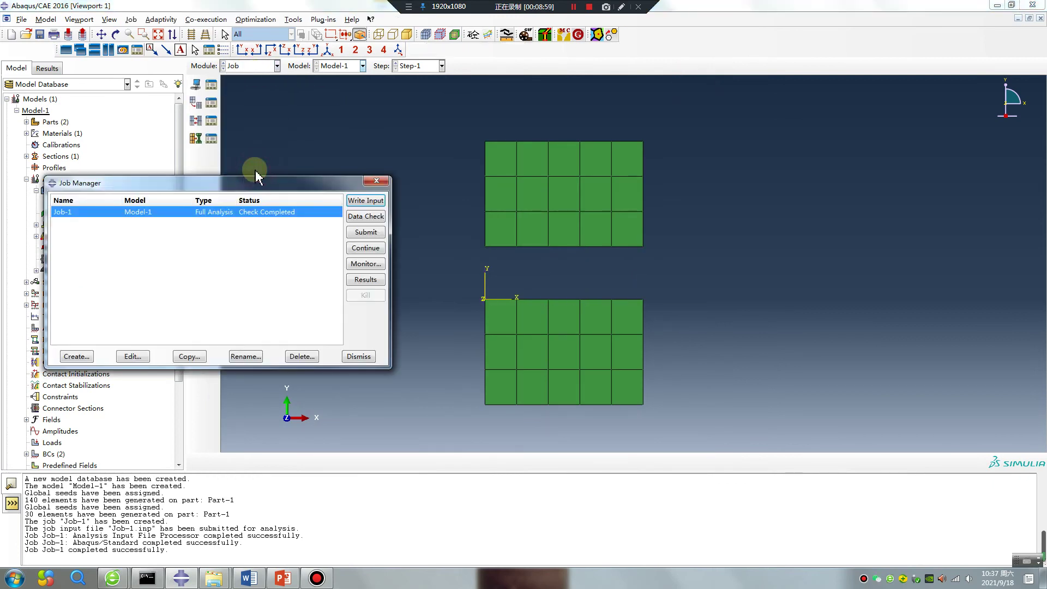
{"action": "left_click", "coordinate": [75, 356]}
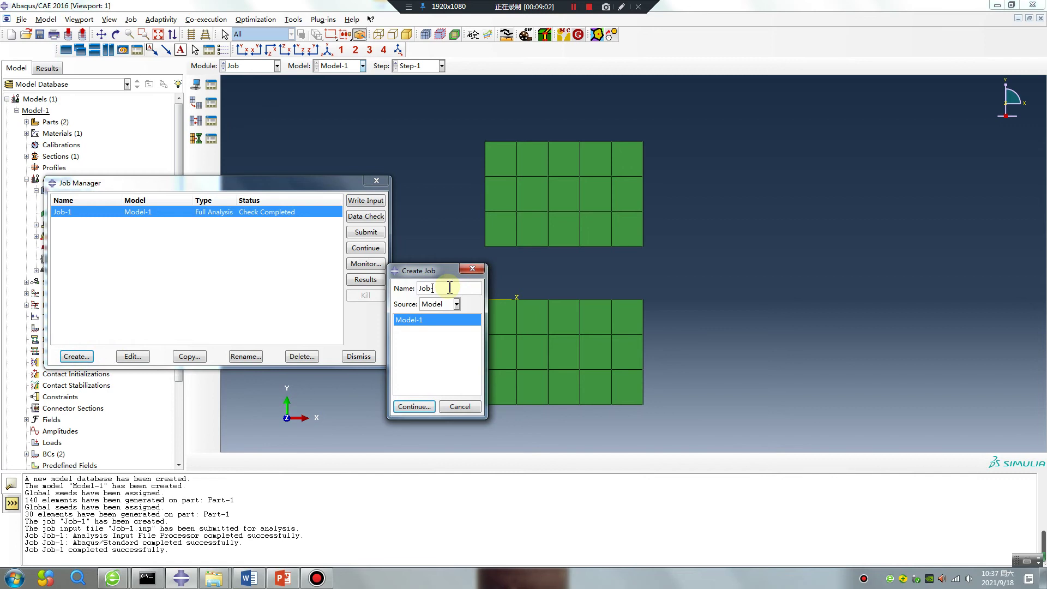
{"action": "left_click", "coordinate": [457, 304]}
{"action": "left_click", "coordinate": [436, 329]}
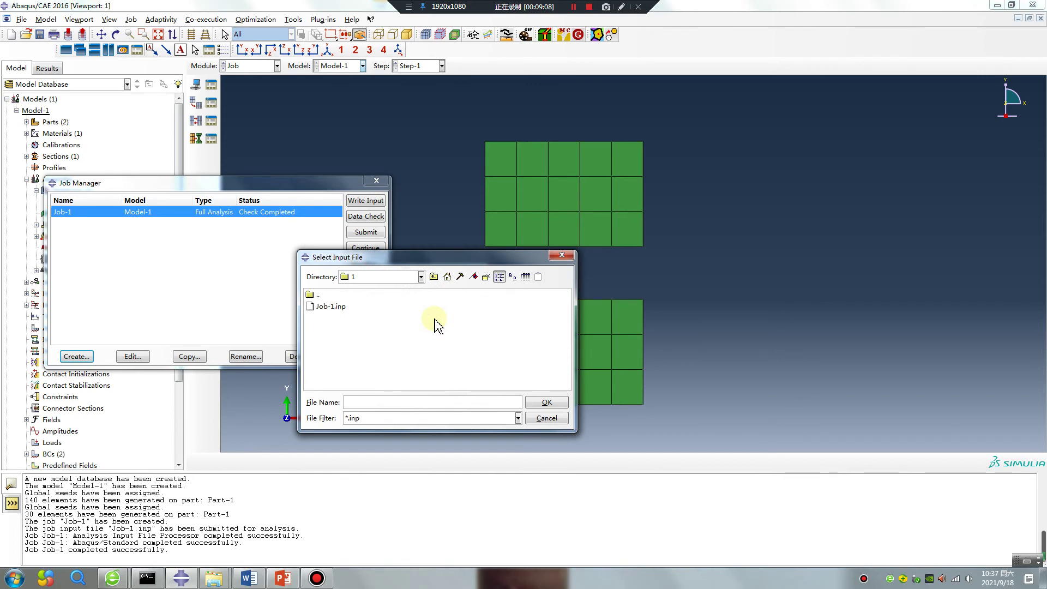
{"action": "left_click", "coordinate": [338, 307]}
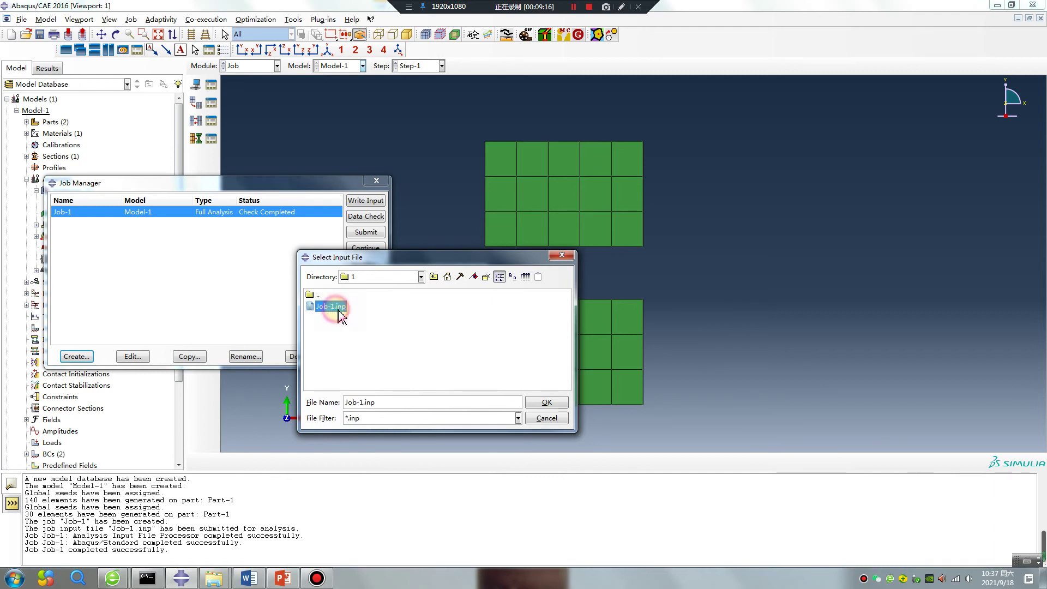
{"action": "left_click", "coordinate": [546, 402]}
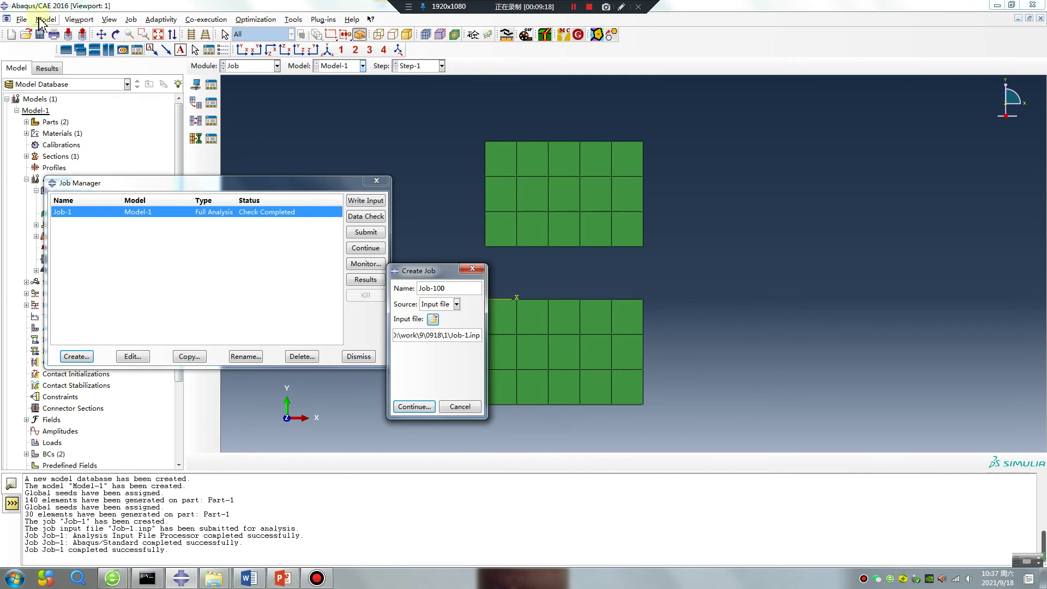
Try to import Job-1.inp as a model using the Abaqus Input File filter
{"action": "left_click", "coordinate": [22, 19]}
{"action": "mouse_move", "coordinate": [94, 167]}
{"action": "left_click", "coordinate": [169, 206]}
{"action": "left_click", "coordinate": [483, 360]}
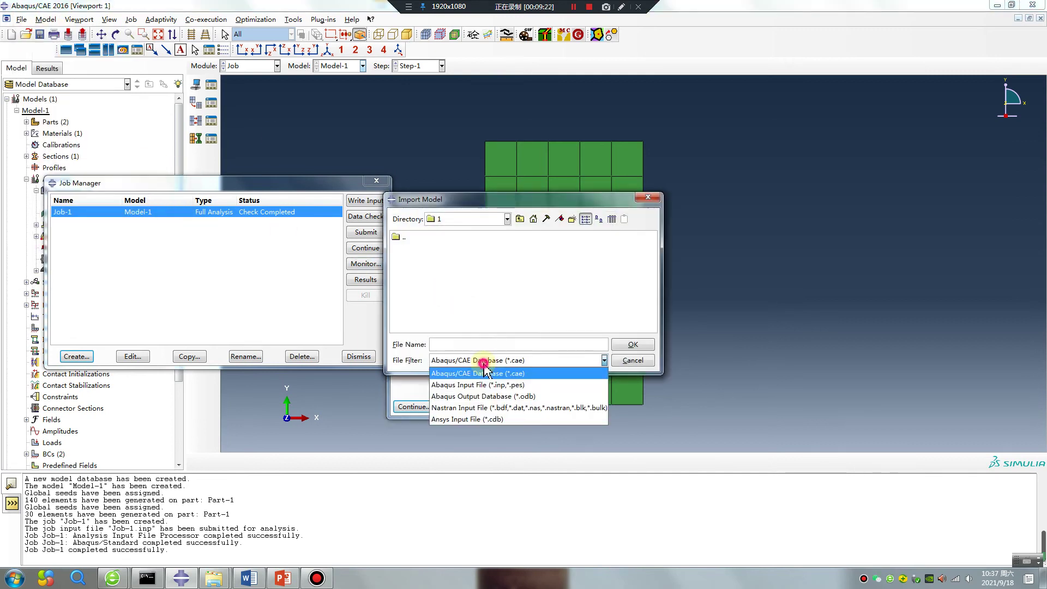
{"action": "left_click", "coordinate": [475, 373]}
{"action": "left_click", "coordinate": [418, 249]}
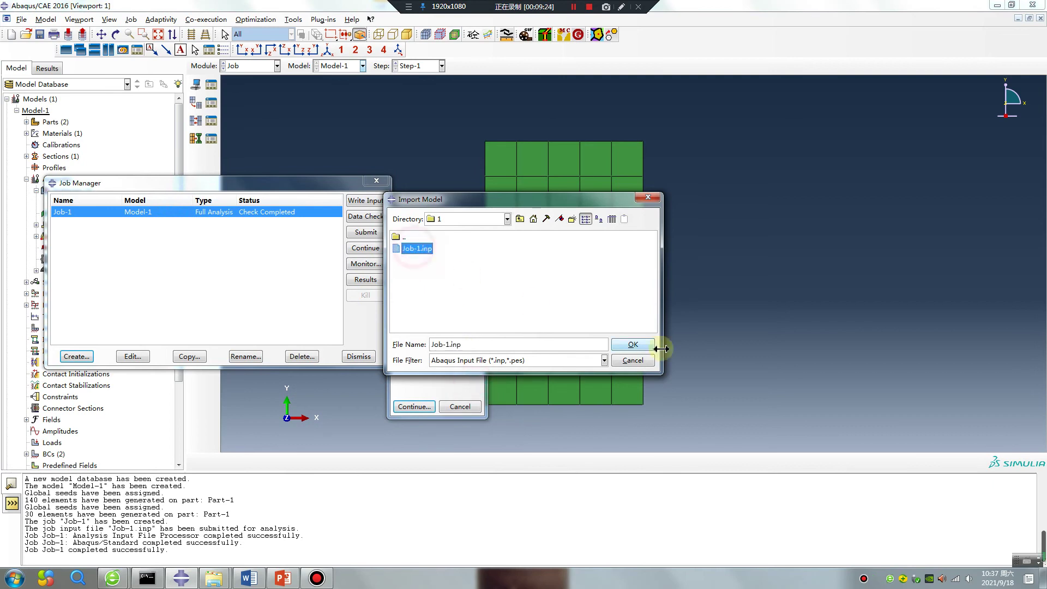
{"action": "left_click", "coordinate": [633, 345]}
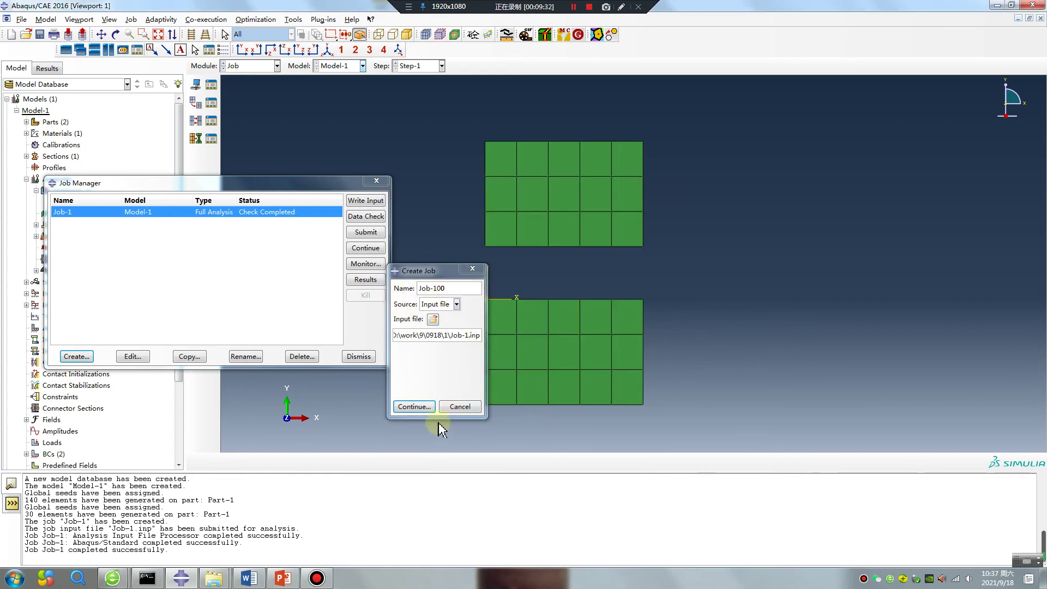
Finish creating Job-100 from Job-1.inp with multiple processors set to 10, and submit it for analysis
{"action": "left_click", "coordinate": [414, 406]}
{"action": "left_click", "coordinate": [366, 301]}
{"action": "left_click", "coordinate": [234, 316]}
{"action": "left_click", "coordinate": [329, 317]}
{"action": "type", "text": "10"}
{"action": "left_click", "coordinate": [294, 494]}
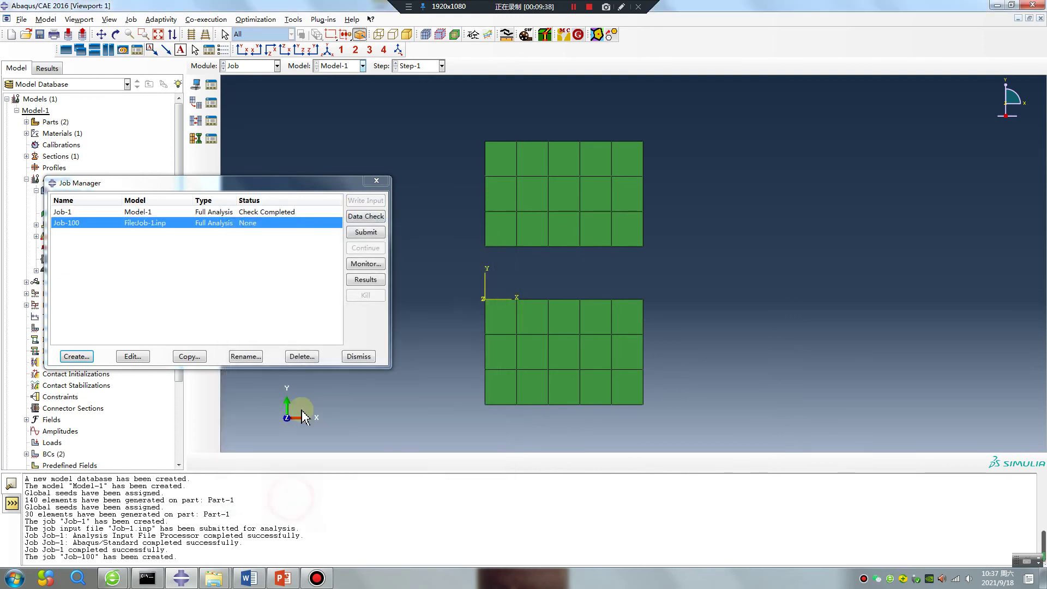
{"action": "left_click", "coordinate": [364, 233]}
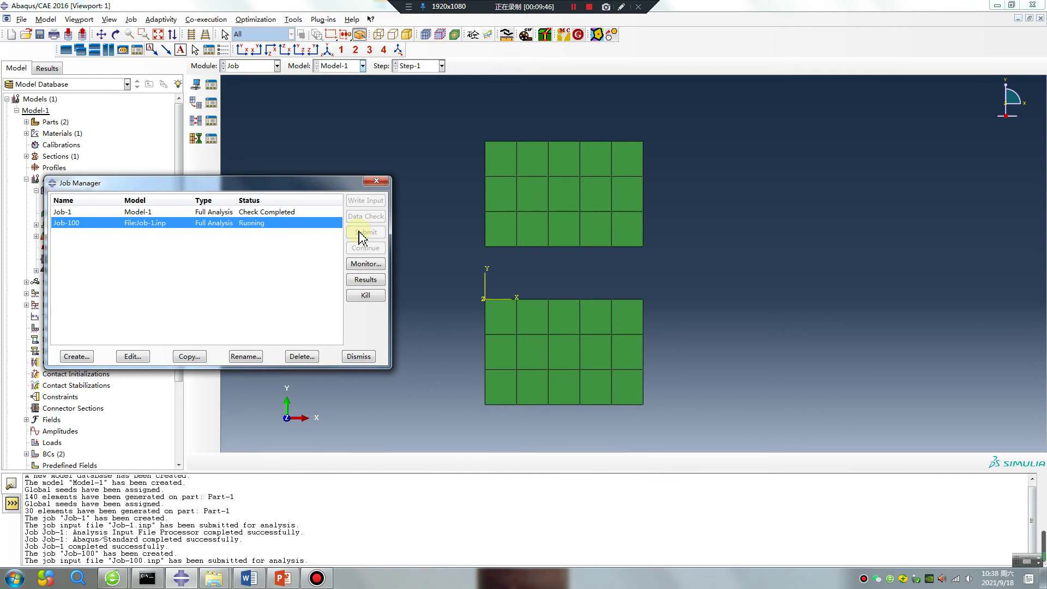
{"action": "left_click", "coordinate": [574, 7]}
{"action": "left_click", "coordinate": [574, 7]}
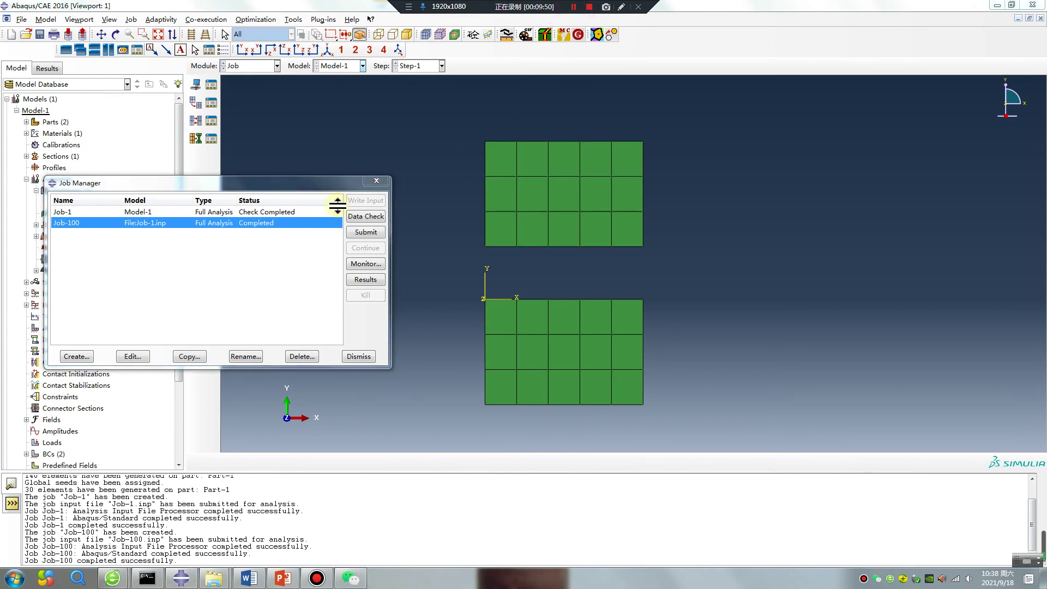
Open the Job-100 results, plot Mises stress contours on the deformed shape, and animate the time history through to the last frame
{"action": "left_click", "coordinate": [360, 281]}
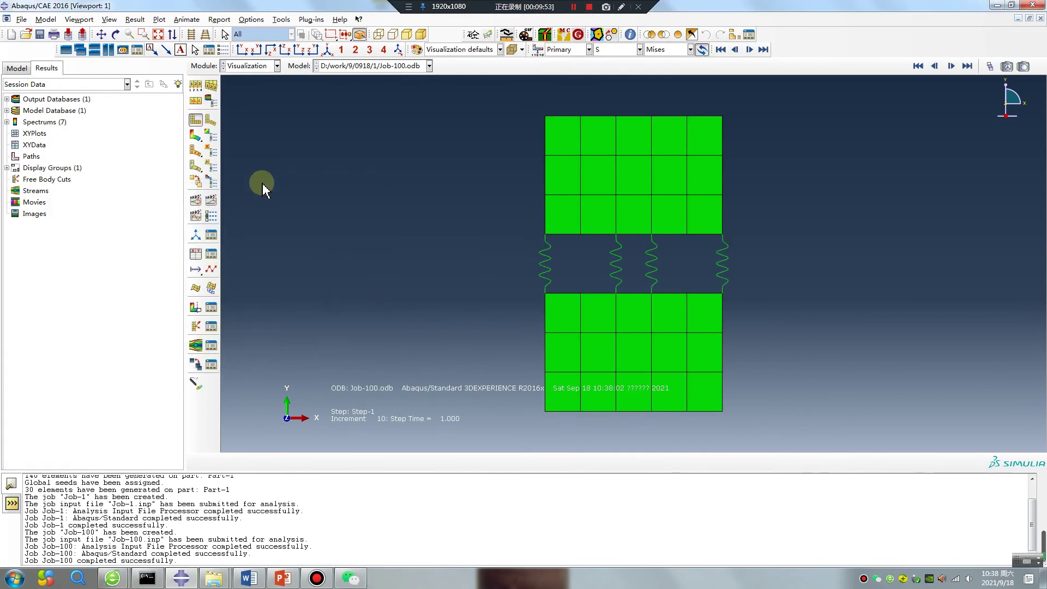
{"action": "left_click", "coordinate": [195, 137]}
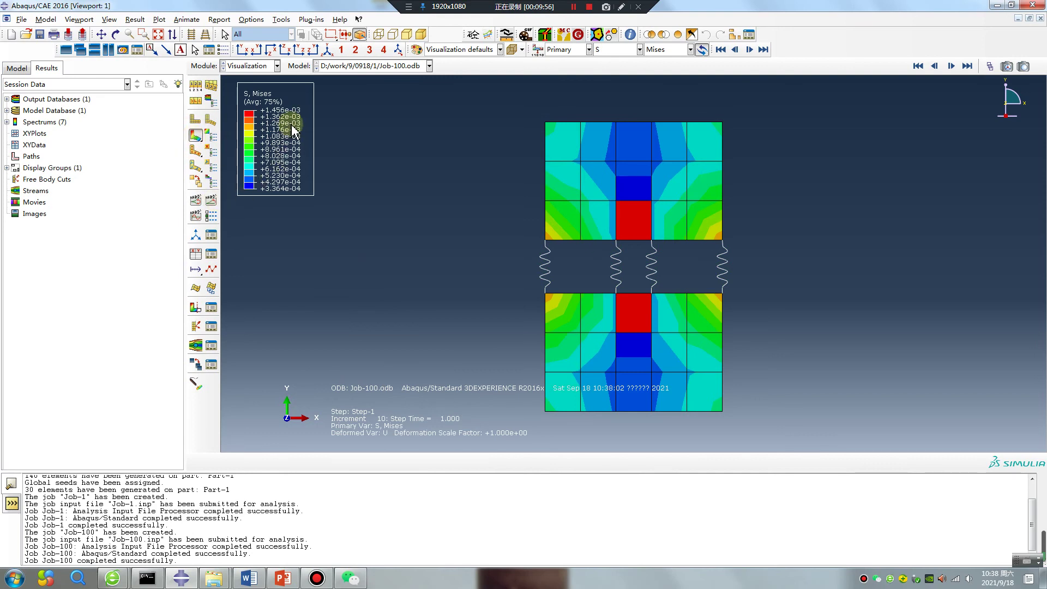
{"action": "left_click", "coordinate": [212, 202]}
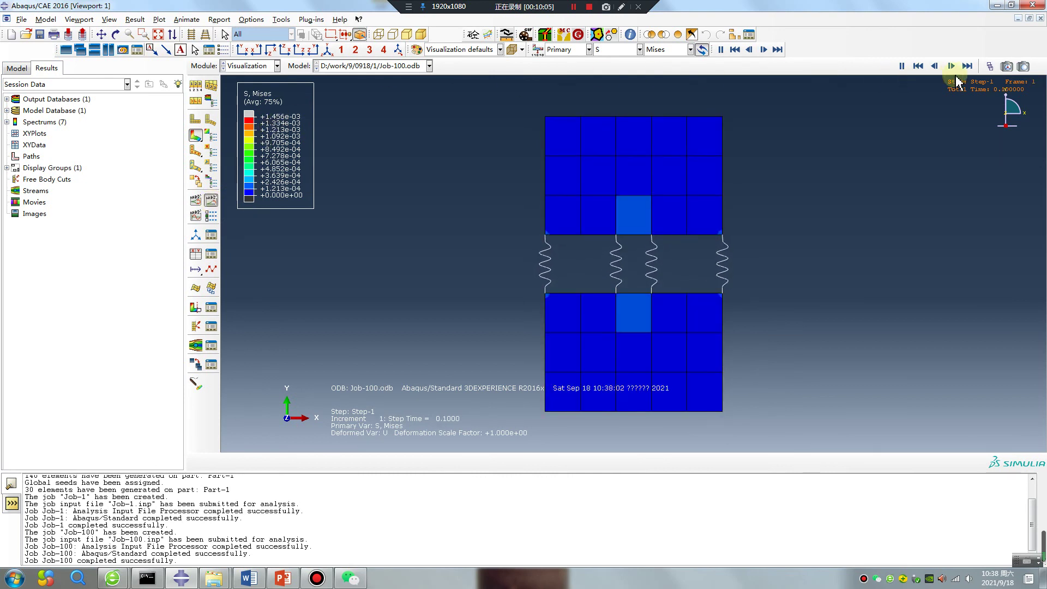
{"action": "left_click", "coordinate": [967, 66]}
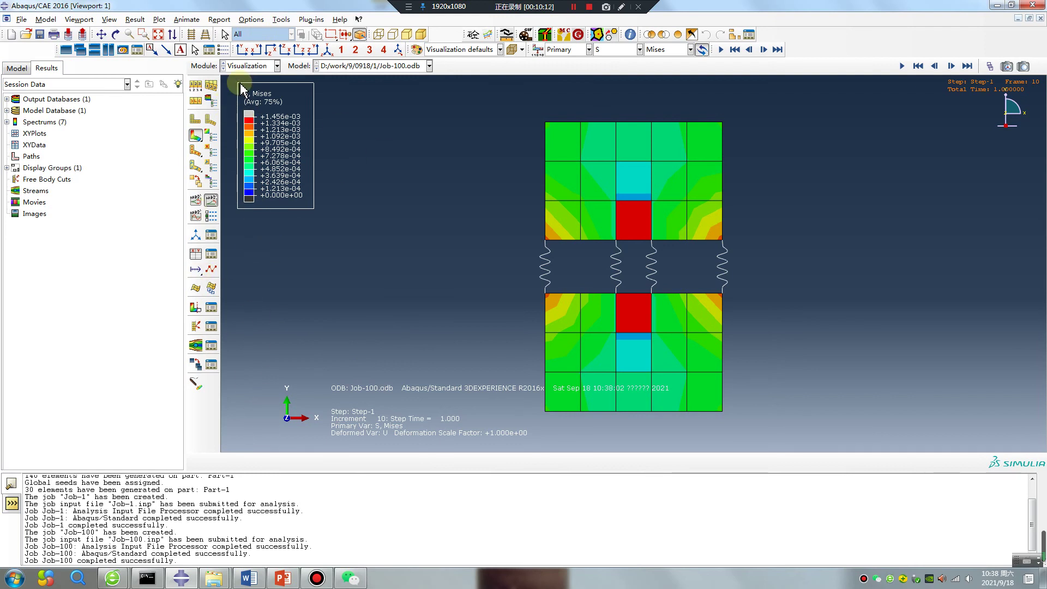
{"action": "left_click", "coordinate": [249, 66]}
{"action": "left_click", "coordinate": [428, 133]}
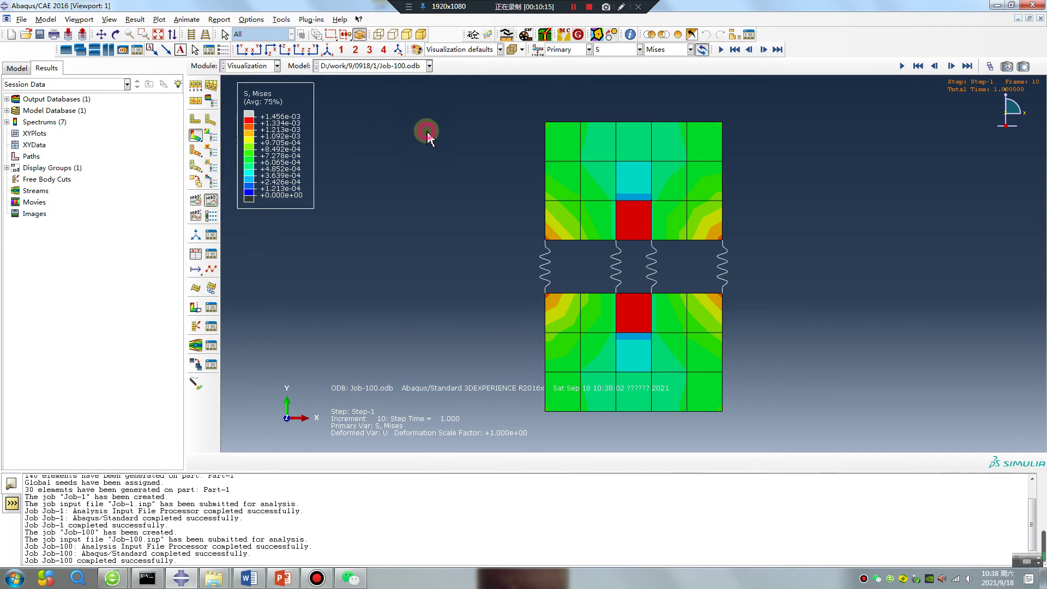
Reopen Job-1.inp from D:\work\9\0918\1 in Notepad and go to the nonlinear spring definitions
{"action": "mouse_move", "coordinate": [264, 583]}
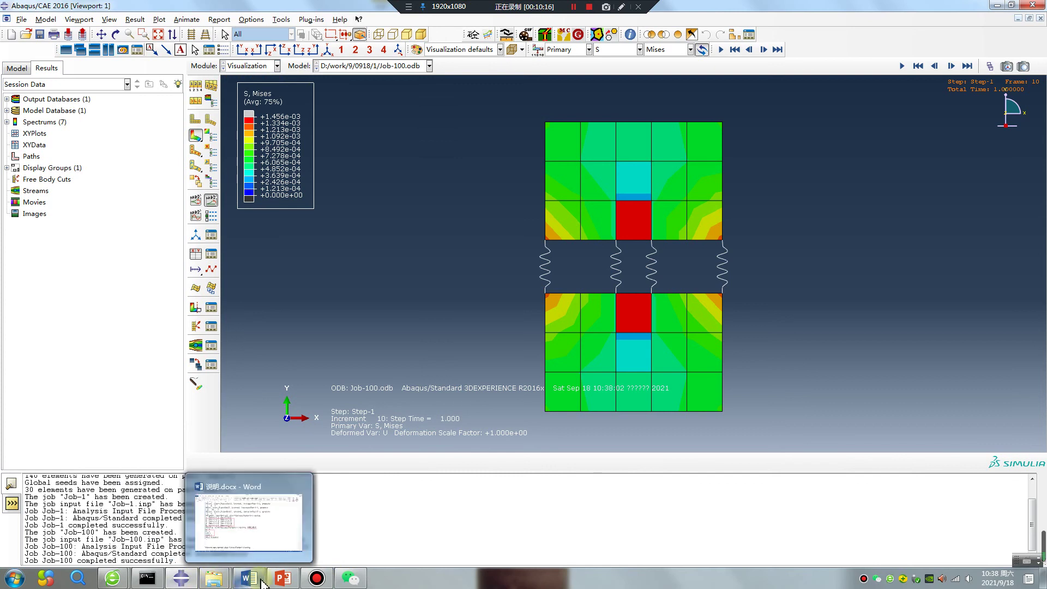
{"action": "mouse_move", "coordinate": [219, 580]}
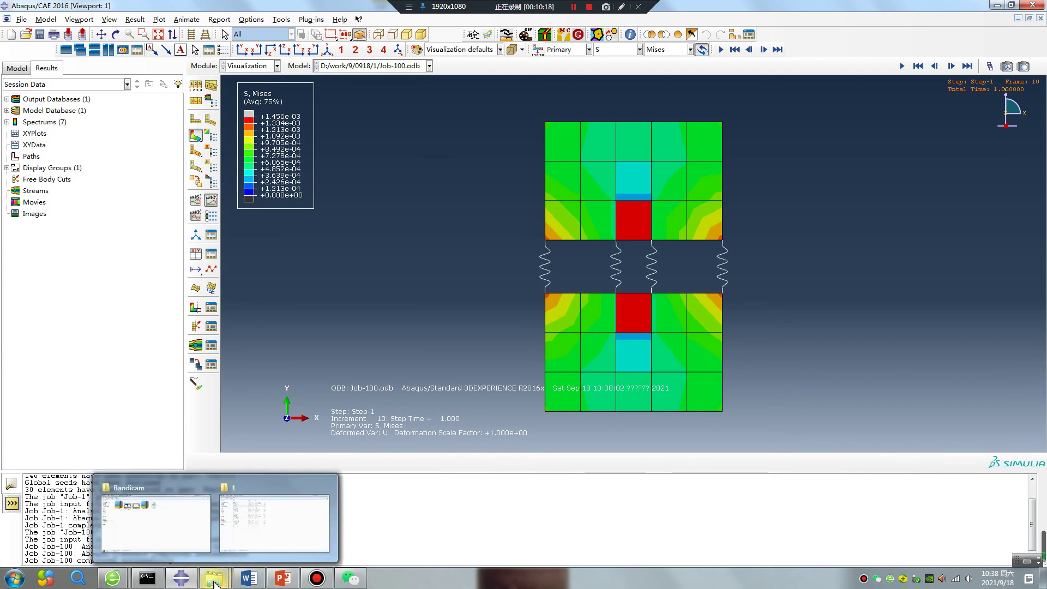
{"action": "left_click", "coordinate": [242, 540]}
{"action": "left_click", "coordinate": [169, 123]}
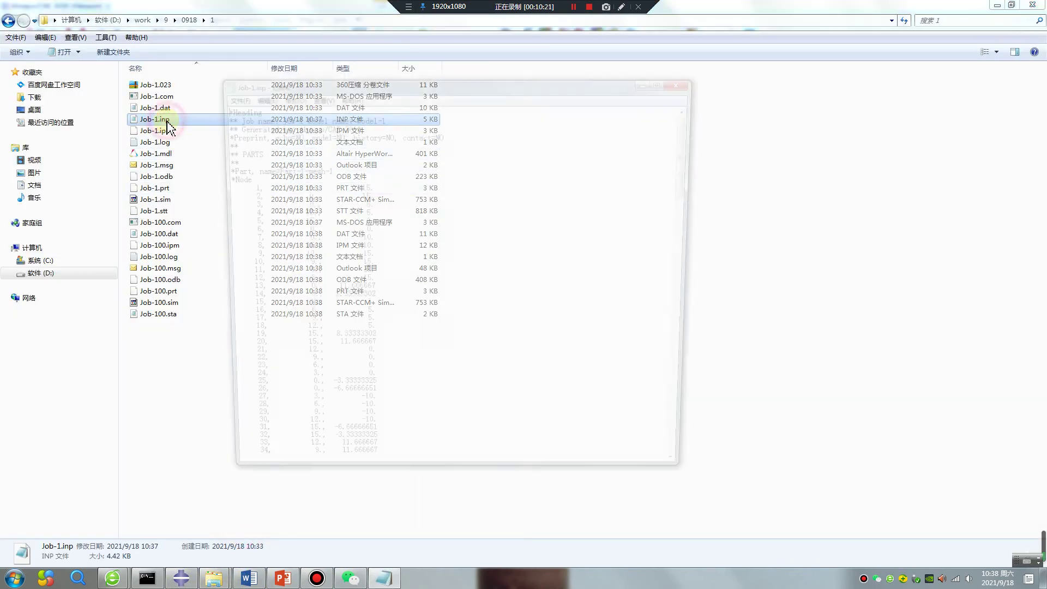
{"action": "left_click", "coordinate": [169, 122]}
{"action": "left_click_drag", "start_coordinate": [694, 152], "coordinate": [697, 453]}
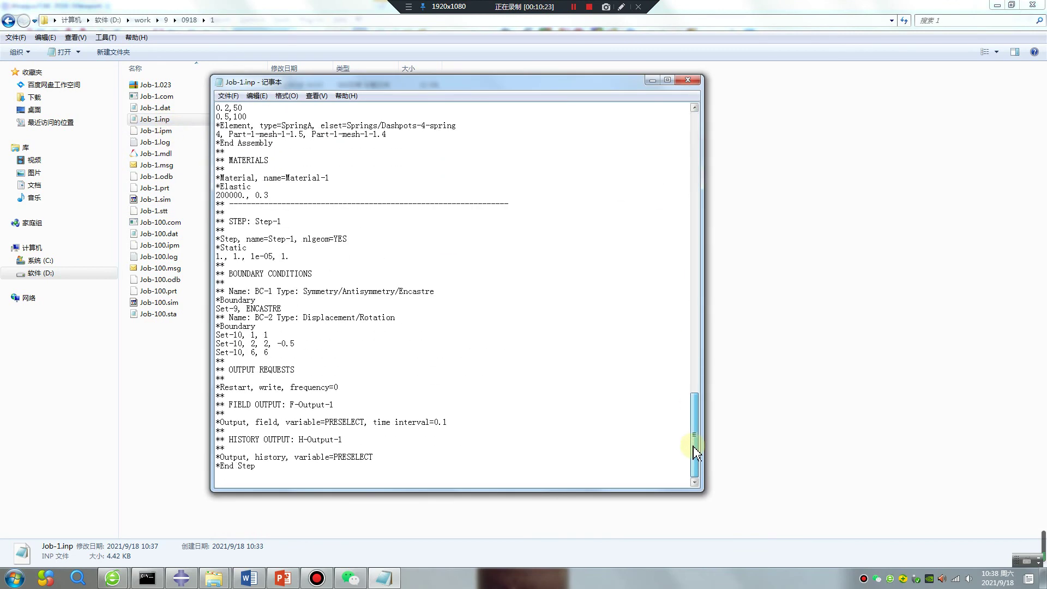
{"action": "scroll", "coordinate": [355, 385], "scroll_direction": "up", "scroll_amount": 9}
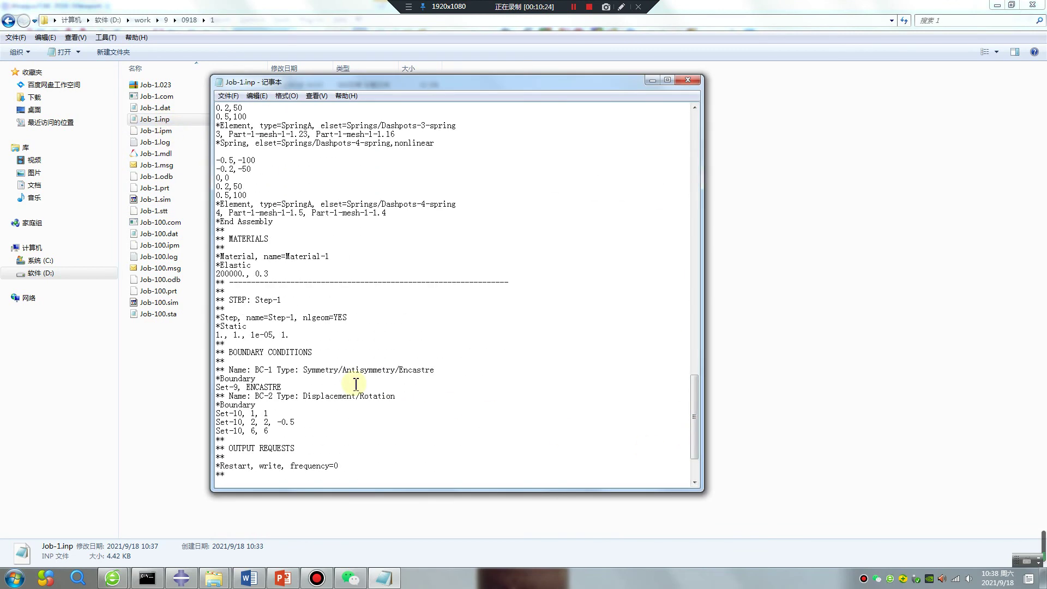
{"action": "scroll", "coordinate": [349, 376], "scroll_direction": "up", "scroll_amount": 5}
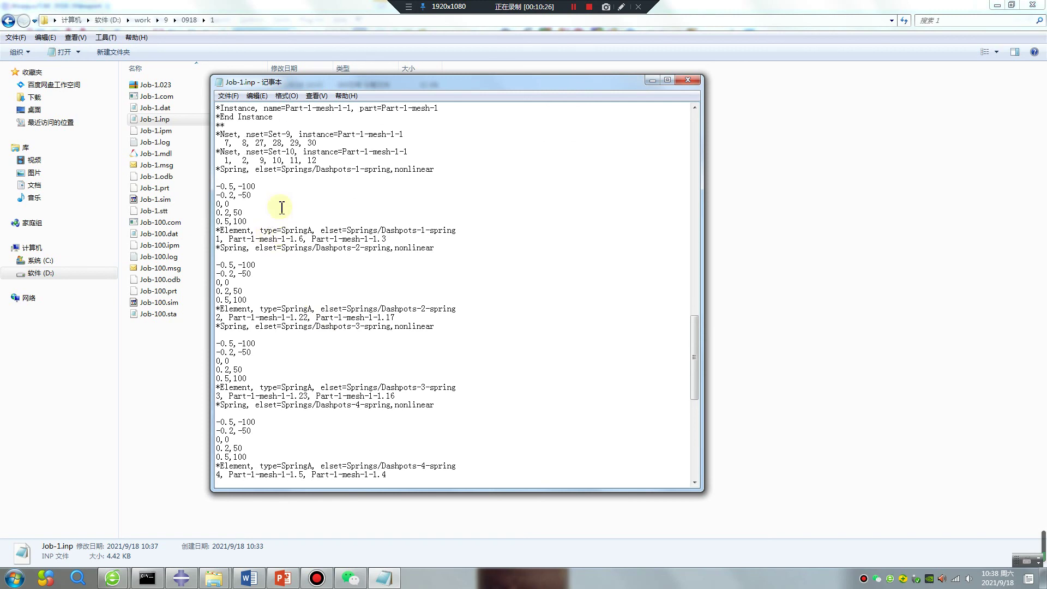
Change the Springs/Dashpots-1 forces to -100000 at -0.5, -50000 at -0.2, 50000 at 0.2 and 100000 at 0.5
{"action": "left_click", "coordinate": [261, 212]}
{"action": "type", "text": "0"}
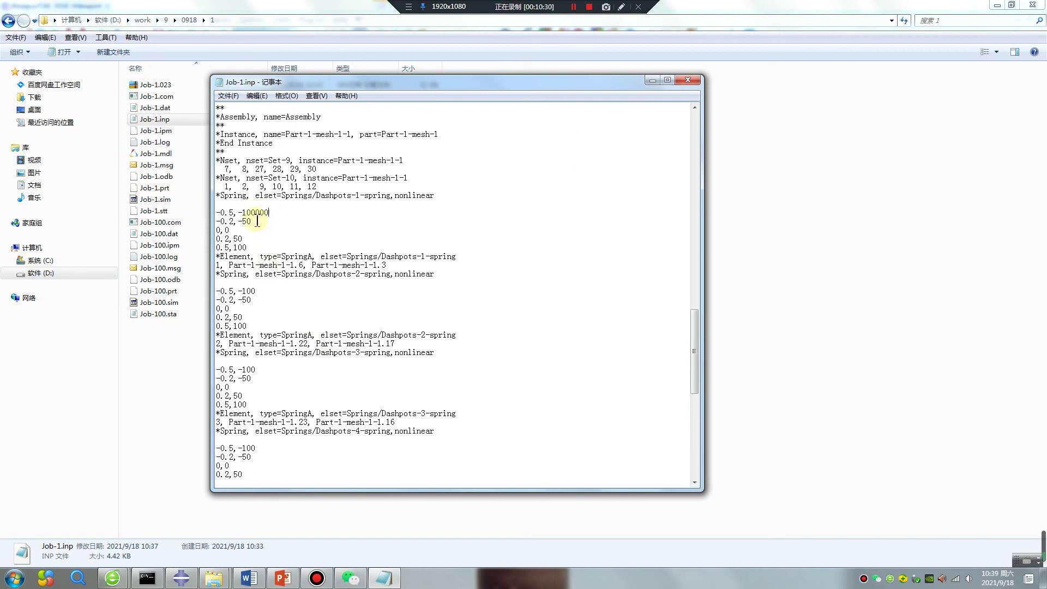
{"action": "type", "text": "000"}
{"action": "left_click", "coordinate": [246, 236]}
{"action": "type", "text": "000"}
{"action": "left_click", "coordinate": [252, 247]}
{"action": "type", "text": "00"}
Copy the first spring's force-displacement data over the data of Springs/Dashpots-2, 3 and 4
{"action": "left_click_drag", "start_coordinate": [261, 247], "coordinate": [216, 212]}
{"action": "key", "text": "ctrl+c"}
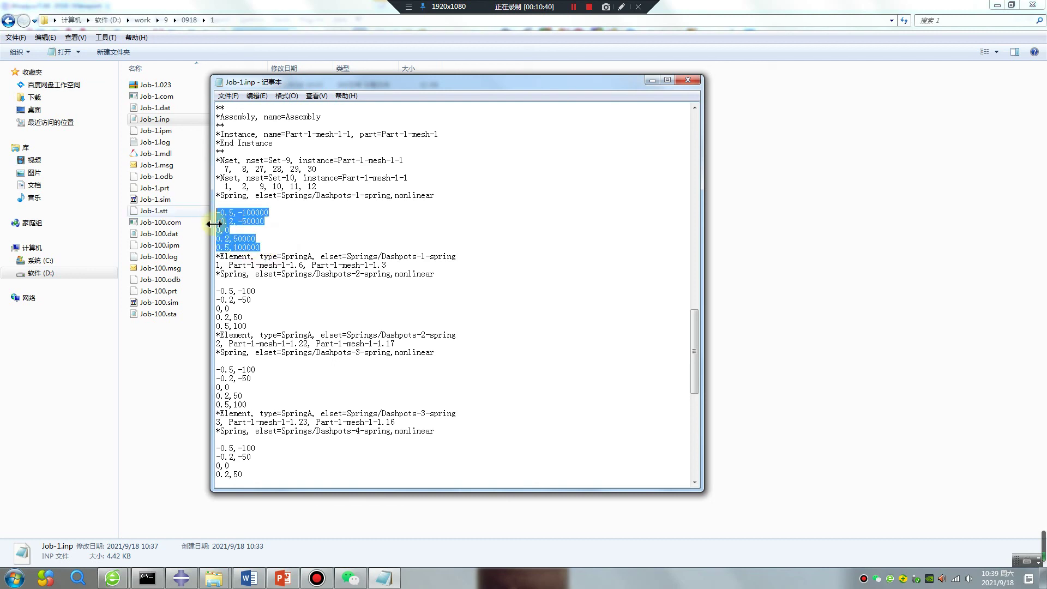
{"action": "left_click_drag", "start_coordinate": [256, 327], "coordinate": [210, 294]}
{"action": "key", "text": "ctrl+v"}
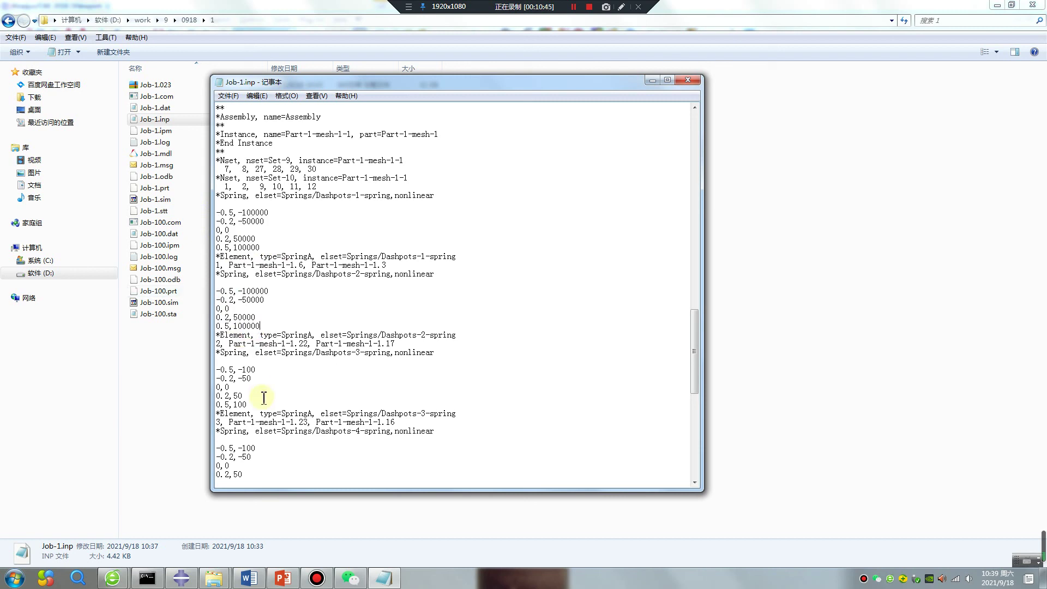
{"action": "left_click_drag", "start_coordinate": [251, 405], "coordinate": [213, 376]}
{"action": "key", "text": "ctrl+v"}
{"action": "left_click_drag", "start_coordinate": [243, 474], "coordinate": [217, 429]}
{"action": "scroll", "coordinate": [267, 461], "scroll_direction": "down", "scroll_amount": 1}
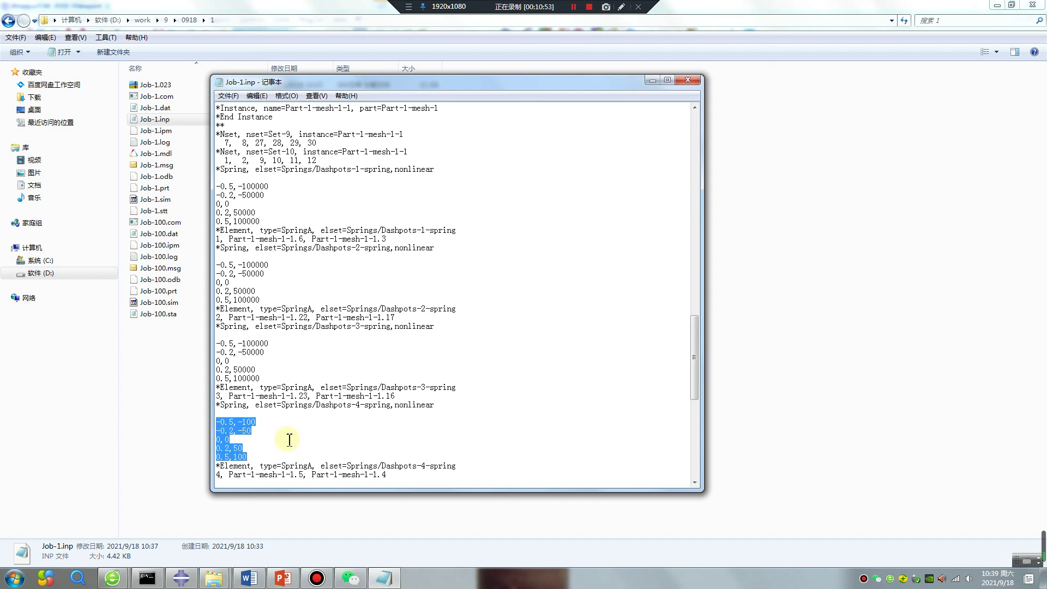
{"action": "key", "text": "ctrl+v"}
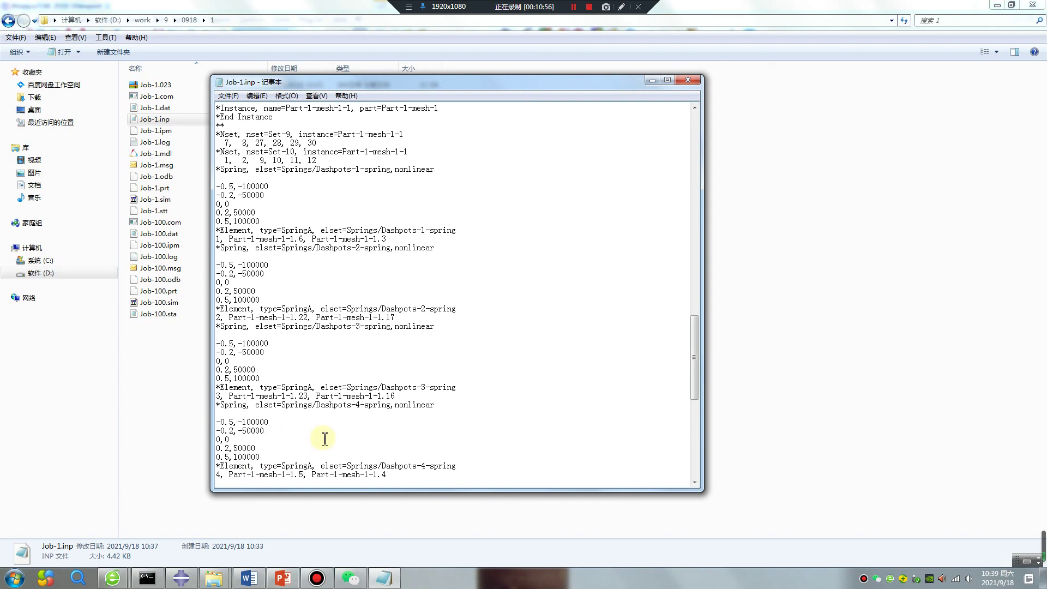
Save the edited Job-1.inp and close it
{"action": "left_click", "coordinate": [228, 95]}
{"action": "left_click", "coordinate": [263, 133]}
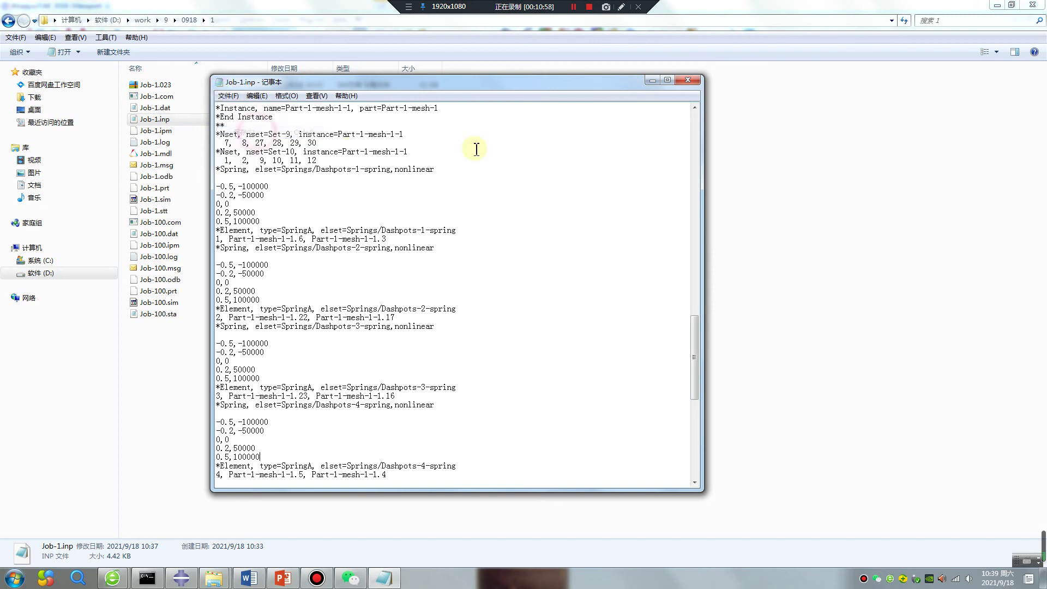
{"action": "left_click", "coordinate": [688, 80]}
Switch back to Abaqus/CAE, return to the Job module and resubmit Job-100, overwriting its existing job files
{"action": "left_click", "coordinate": [181, 578]}
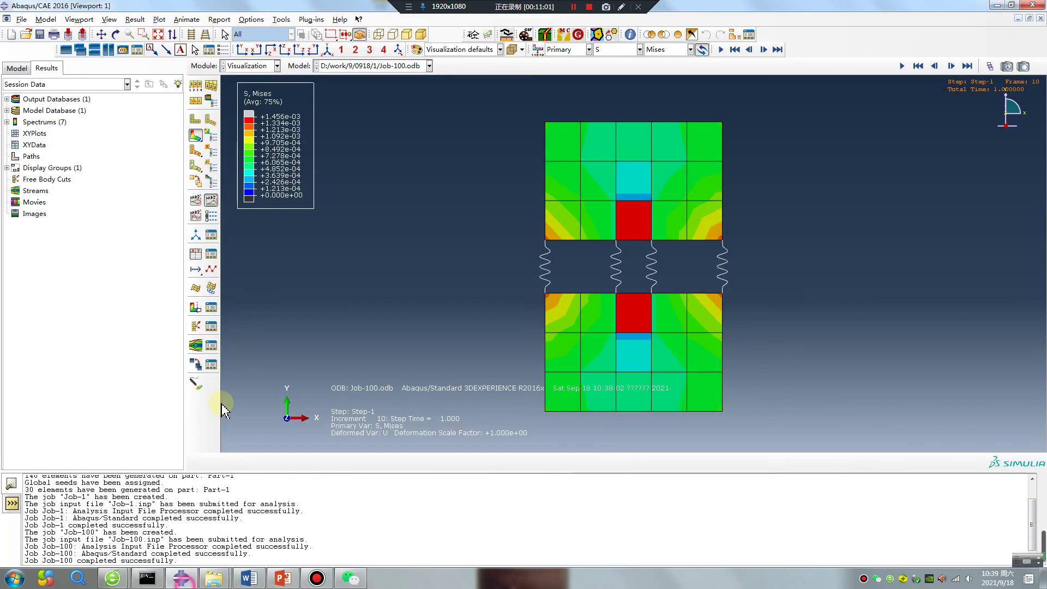
{"action": "left_click", "coordinate": [248, 66]}
{"action": "left_click", "coordinate": [241, 164]}
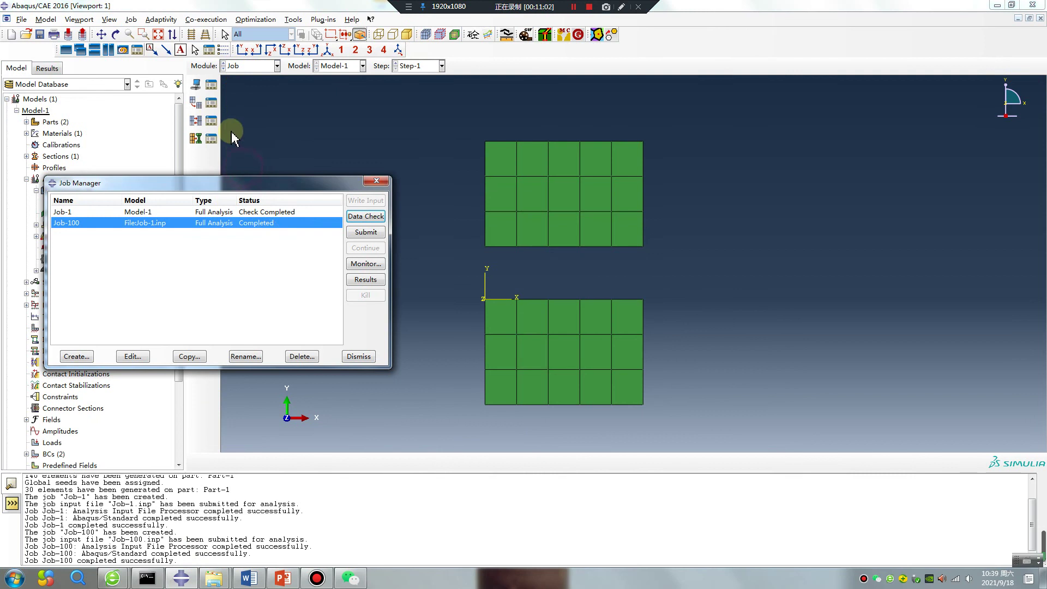
{"action": "left_click", "coordinate": [365, 231]}
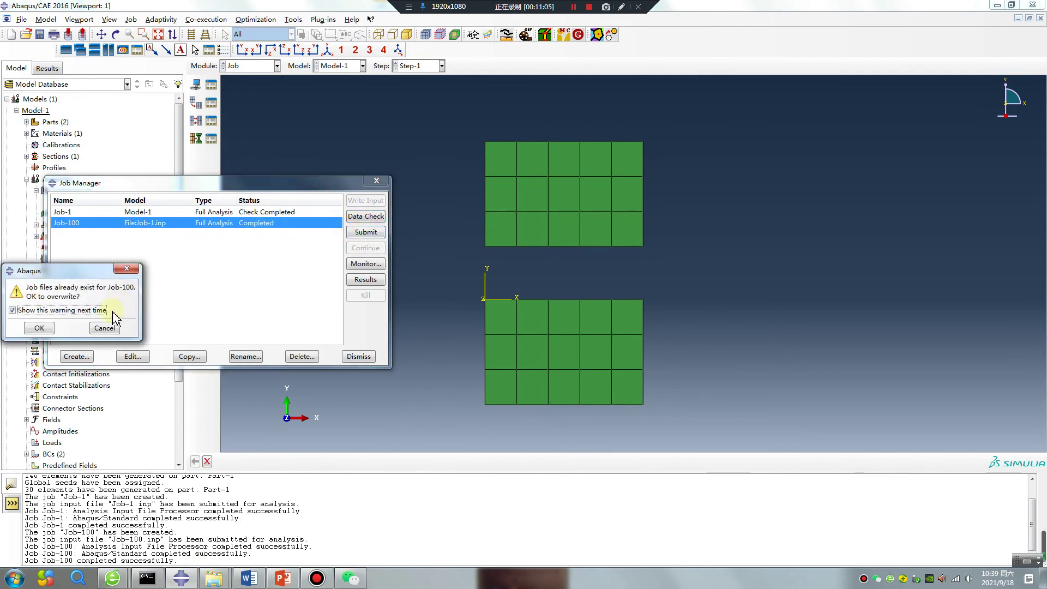
{"action": "left_click", "coordinate": [43, 329]}
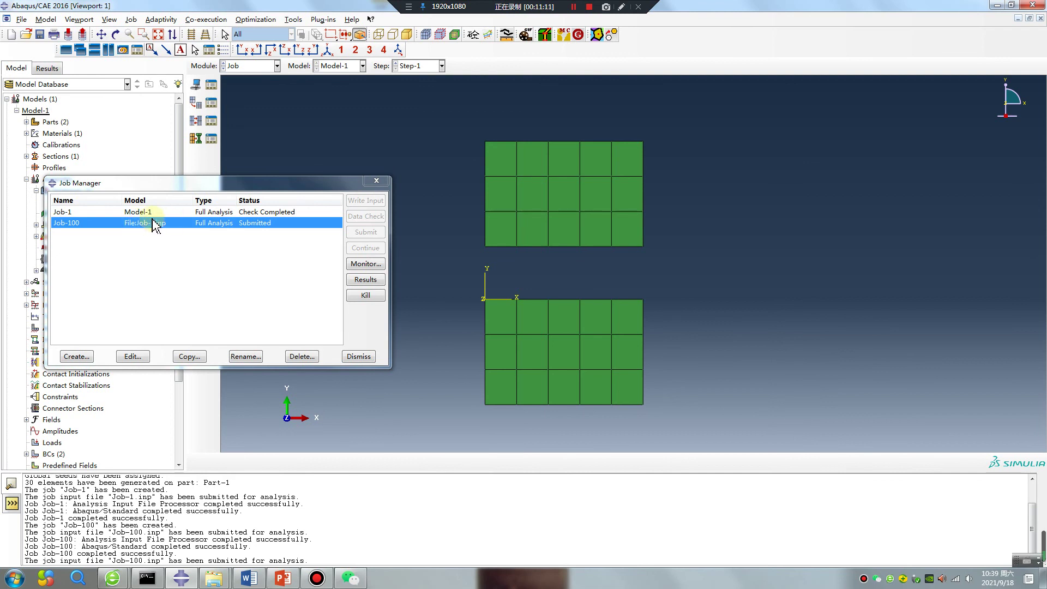
{"action": "left_click", "coordinate": [576, 8]}
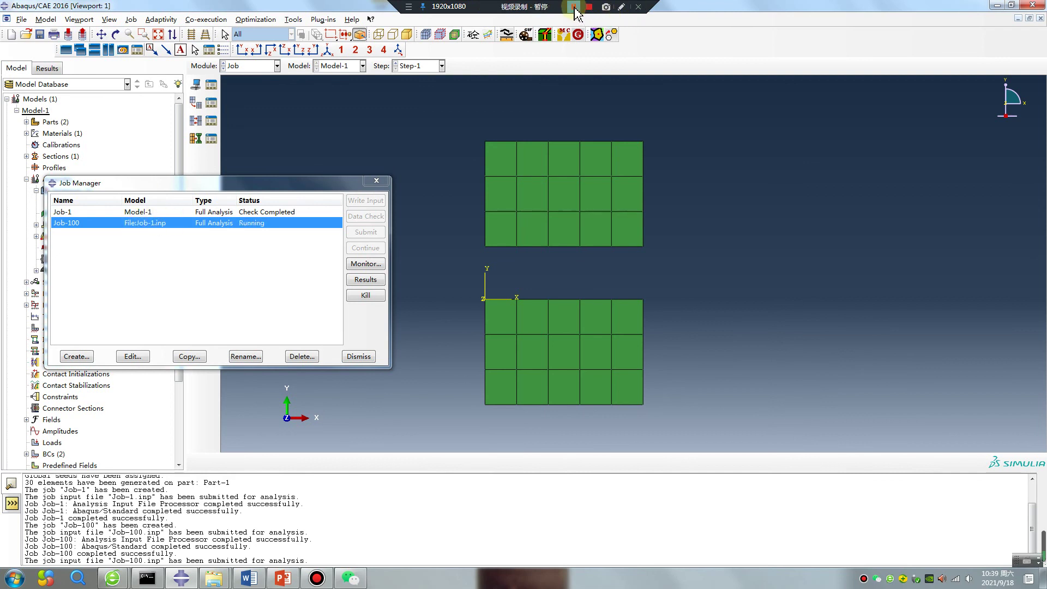
{"action": "left_click", "coordinate": [576, 7]}
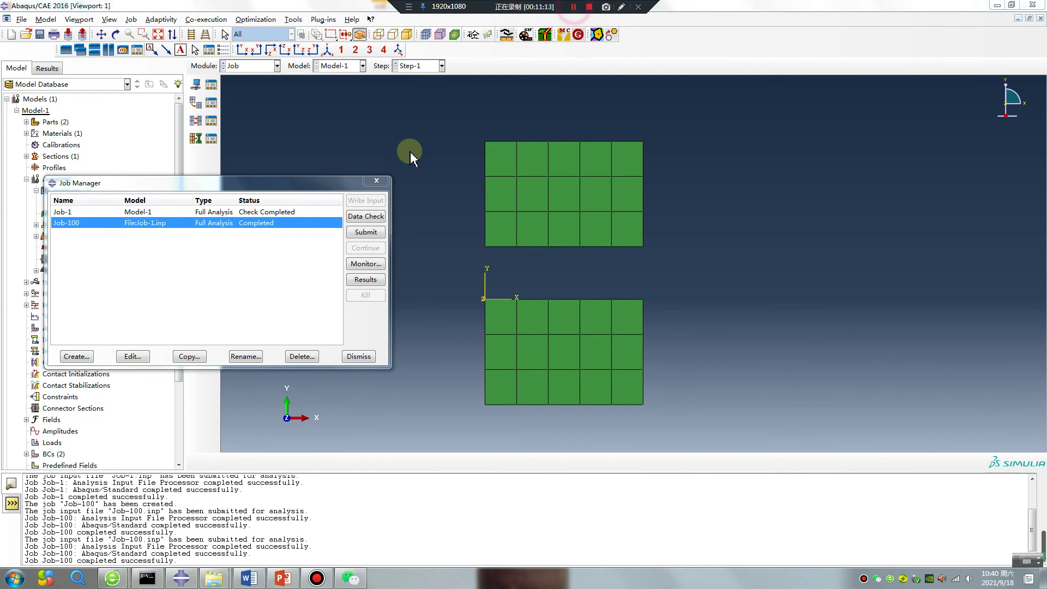
Open the rerun Job-100 results and examine the Mises stress contours on the deformed blocks
{"action": "left_click", "coordinate": [365, 280]}
{"action": "left_click", "coordinate": [195, 137]}
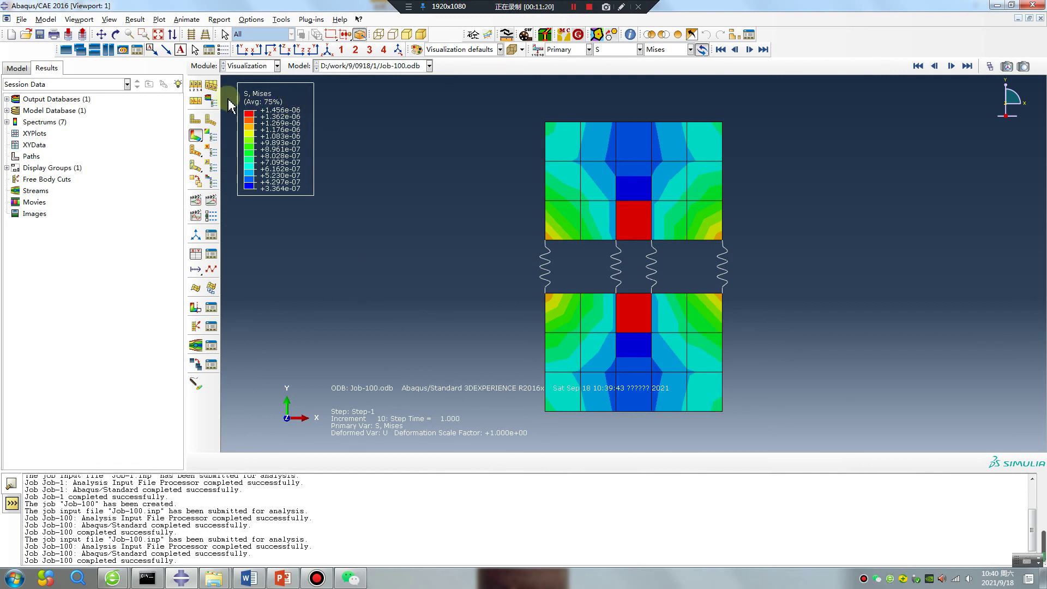
{"action": "scroll", "coordinate": [463, 325], "scroll_direction": "up", "scroll_amount": 2}
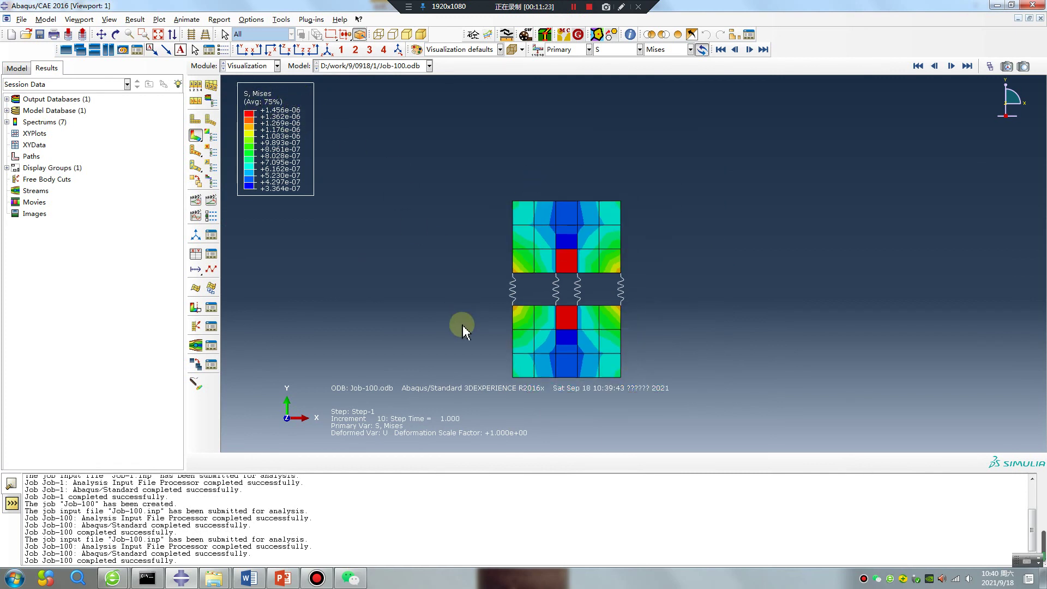
Switch to PowerPoint and show the WeChat contact slide
{"action": "left_click", "coordinate": [294, 584]}
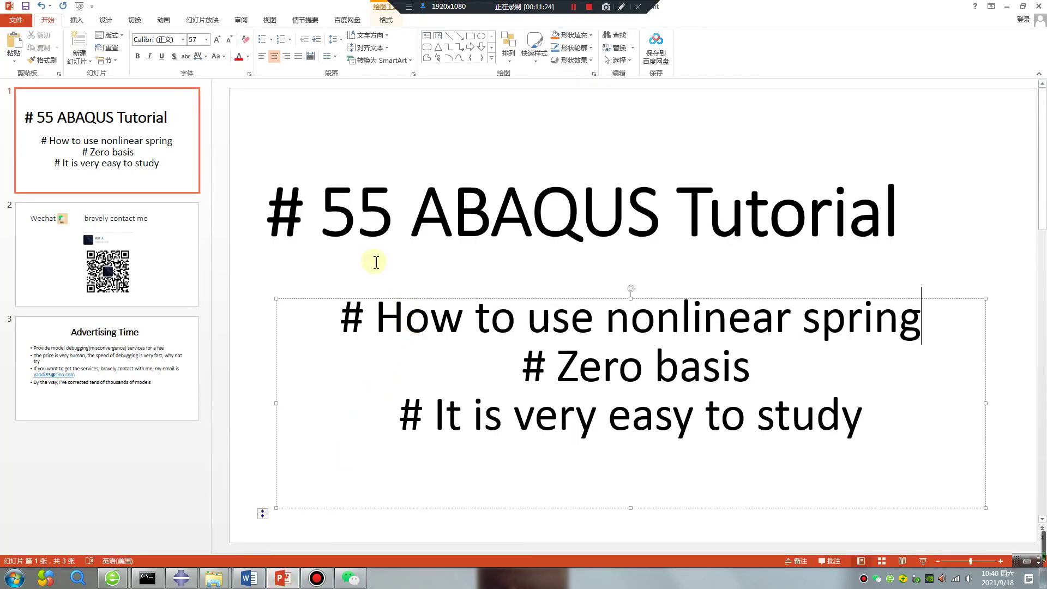
{"action": "left_click", "coordinate": [123, 276]}
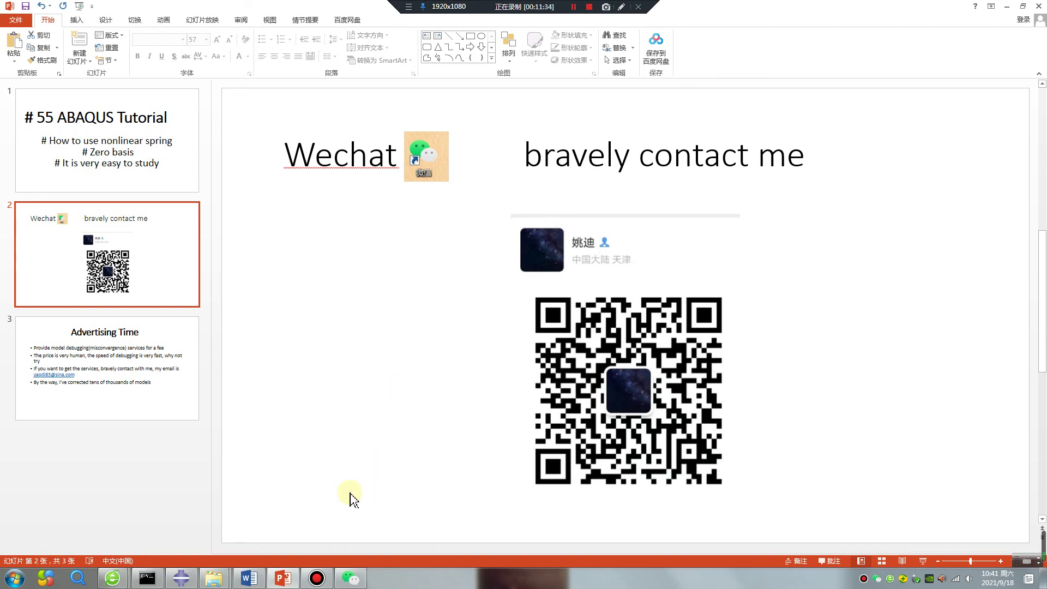
{"action": "left_click", "coordinate": [324, 581]}
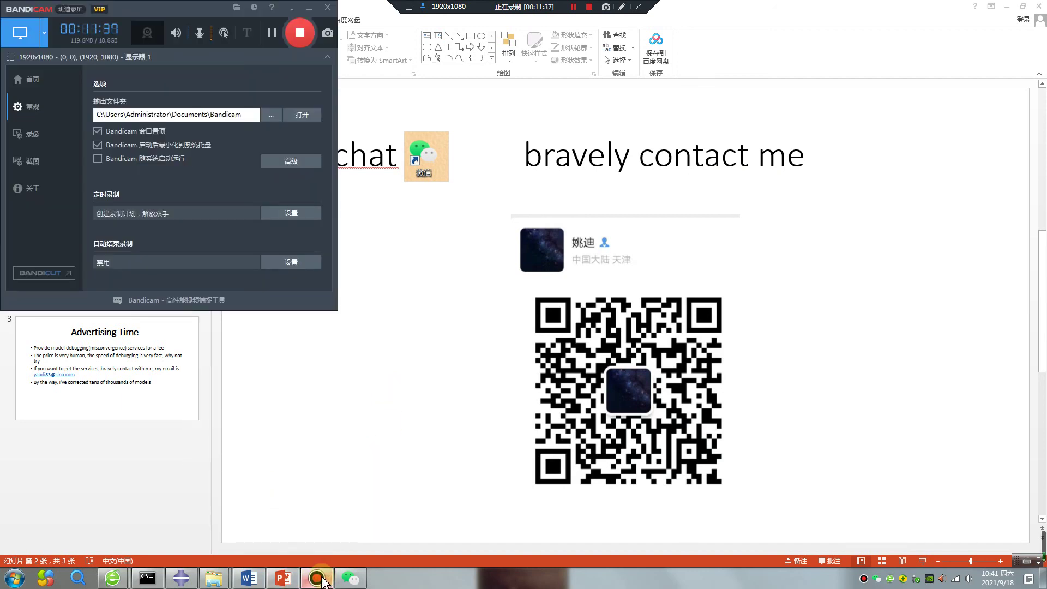
{"action": "left_click", "coordinate": [318, 16]}
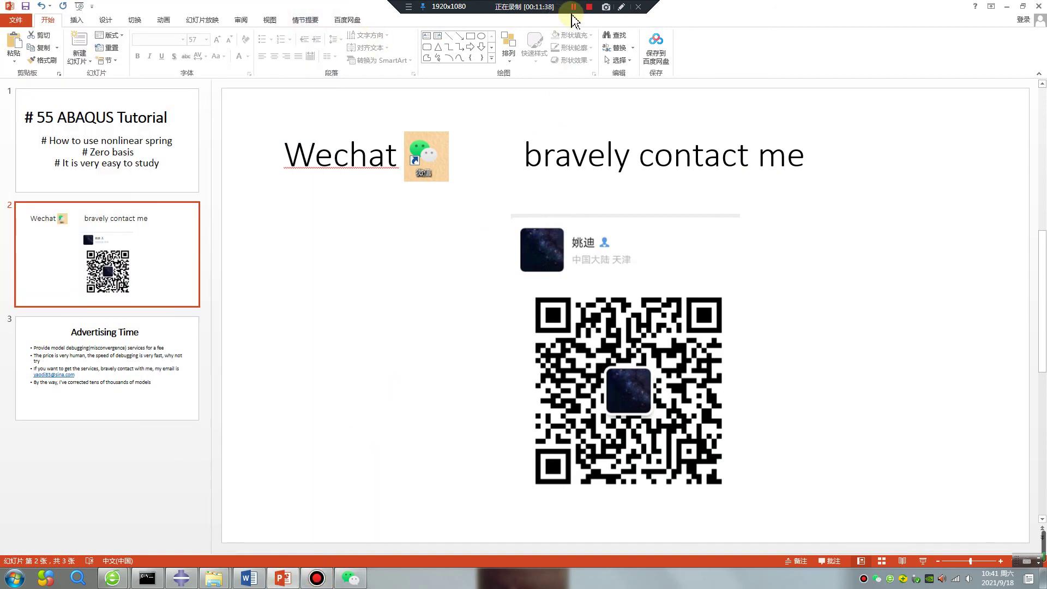